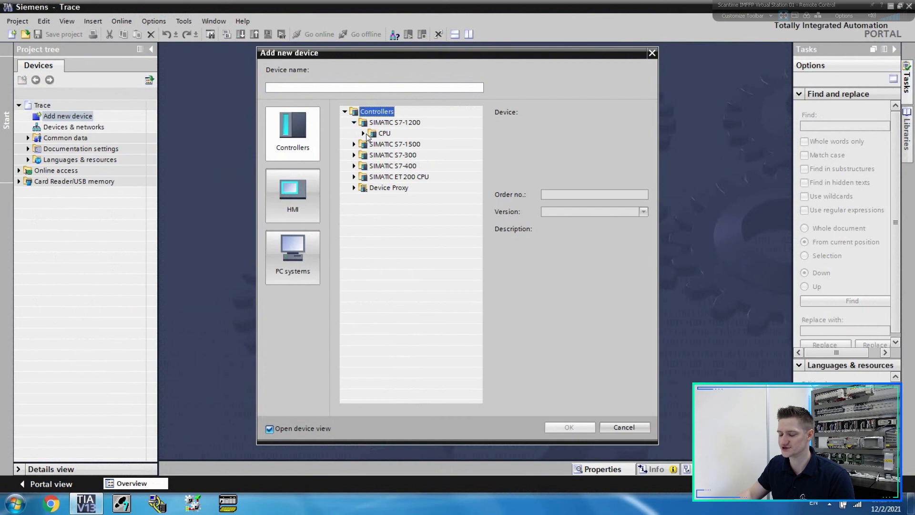
Step: Add an unspecified S7-1200 CPU, 6ES7 2XX-XXXXX-XXXX, to the project and detect its configuration from the connected device
{"action": "left_click", "coordinate": [363, 133]}
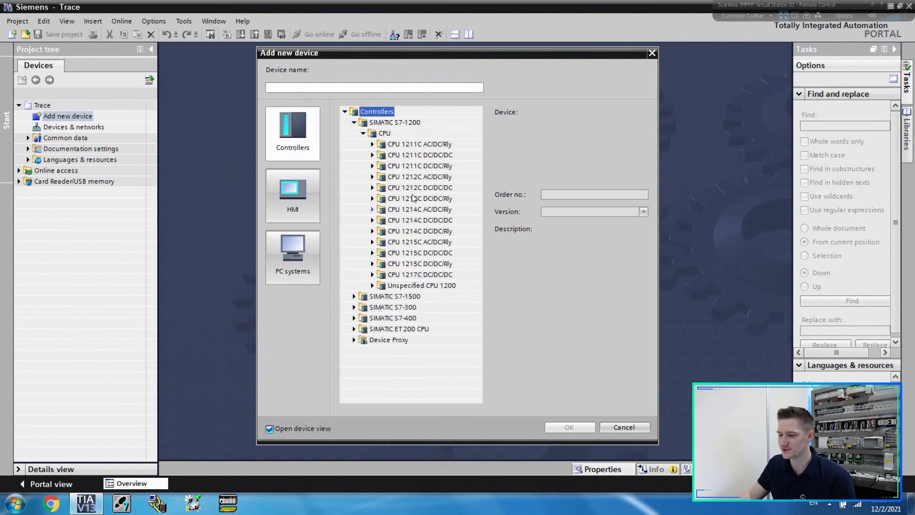
{"action": "double_click", "coordinate": [387, 286]}
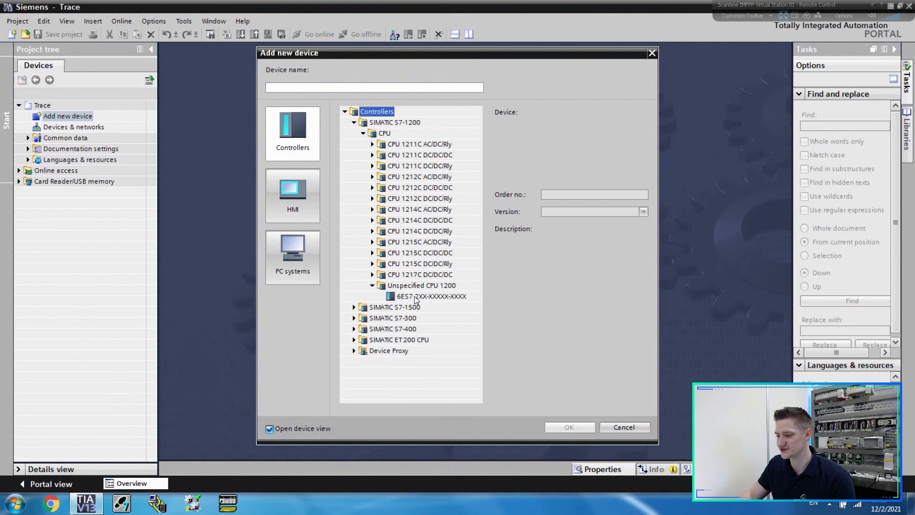
{"action": "left_click", "coordinate": [420, 296]}
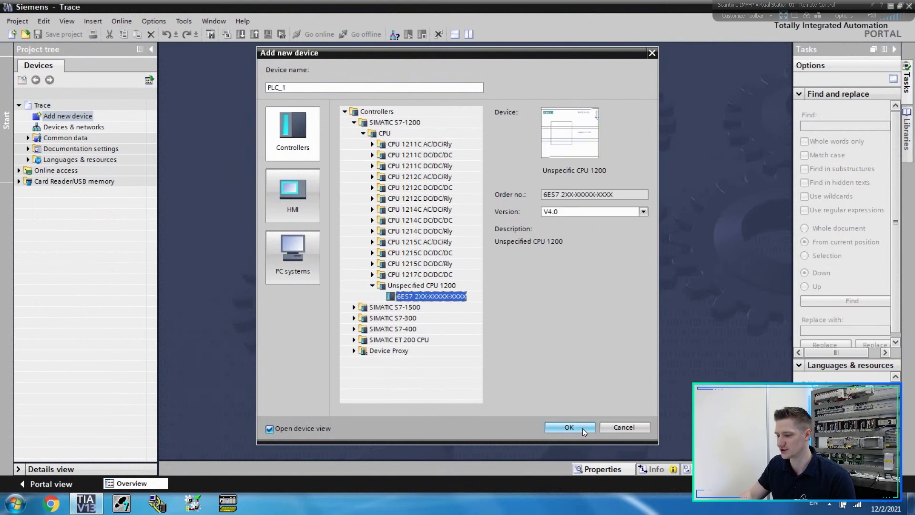
{"action": "left_click", "coordinate": [569, 427]}
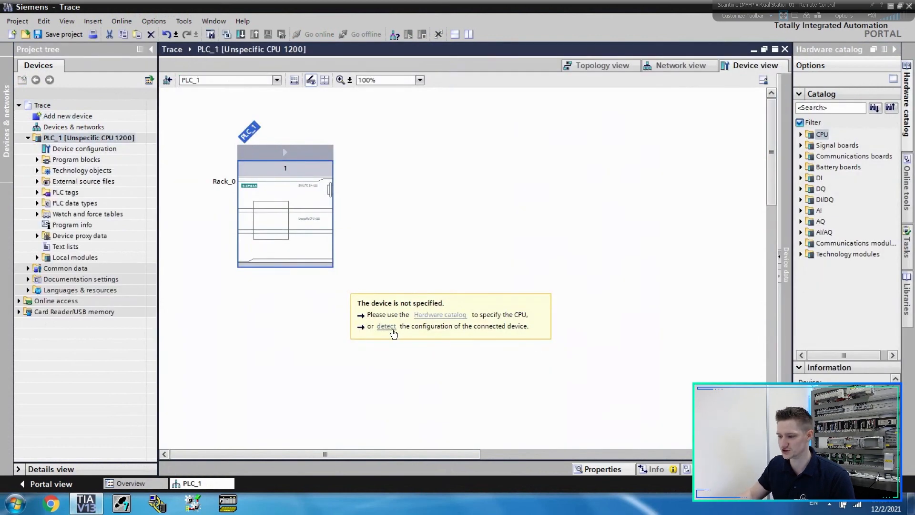
{"action": "left_click", "coordinate": [391, 330]}
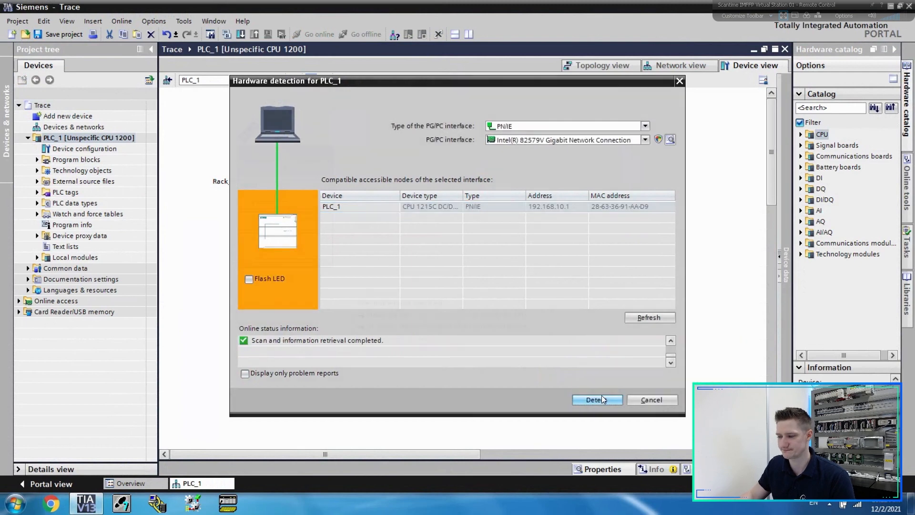
{"action": "left_click", "coordinate": [601, 400]}
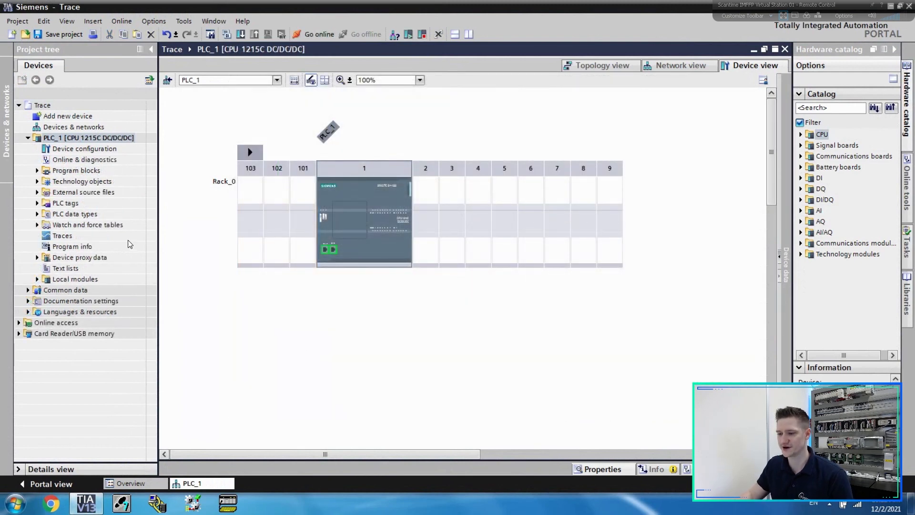
Step: Open the Main [OB1] block and place a normally open contact, a normally closed contact and an output coil in Network 1
{"action": "left_click", "coordinate": [37, 171]}
{"action": "double_click", "coordinate": [65, 193]}
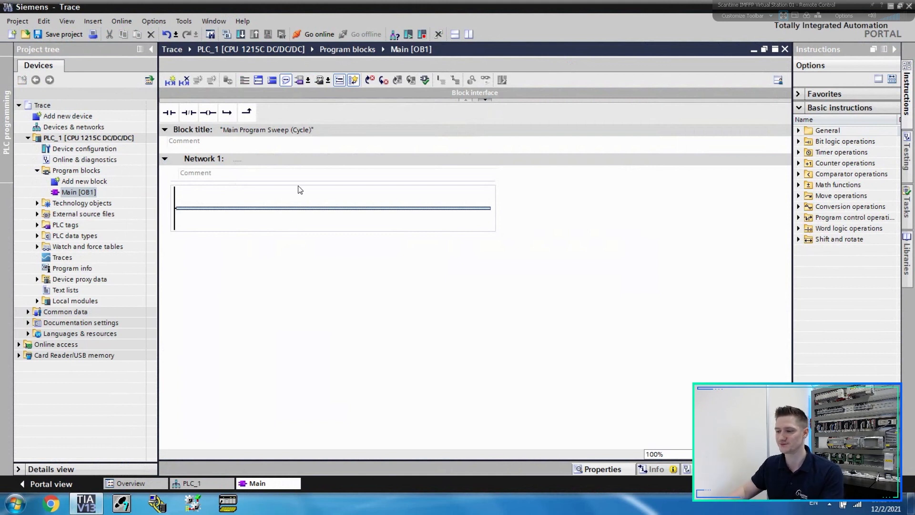
{"action": "left_click", "coordinate": [171, 116]}
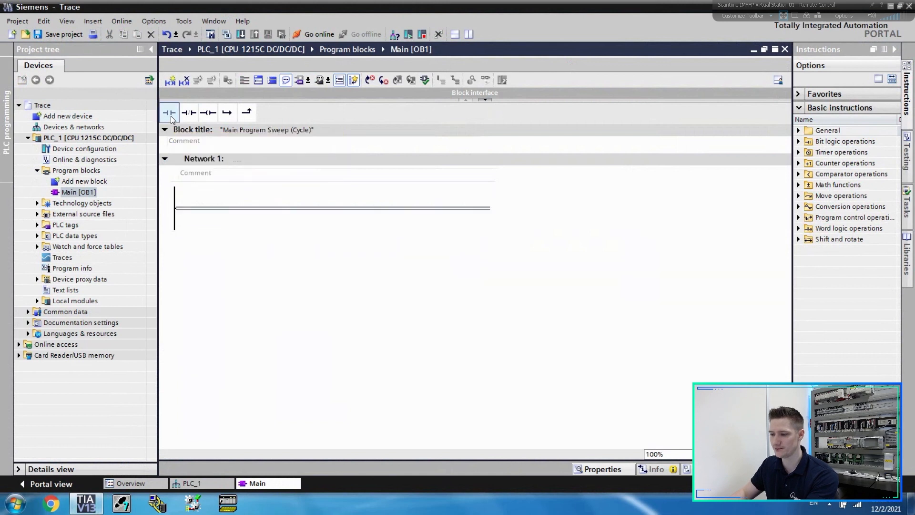
{"action": "left_click", "coordinate": [200, 114]}
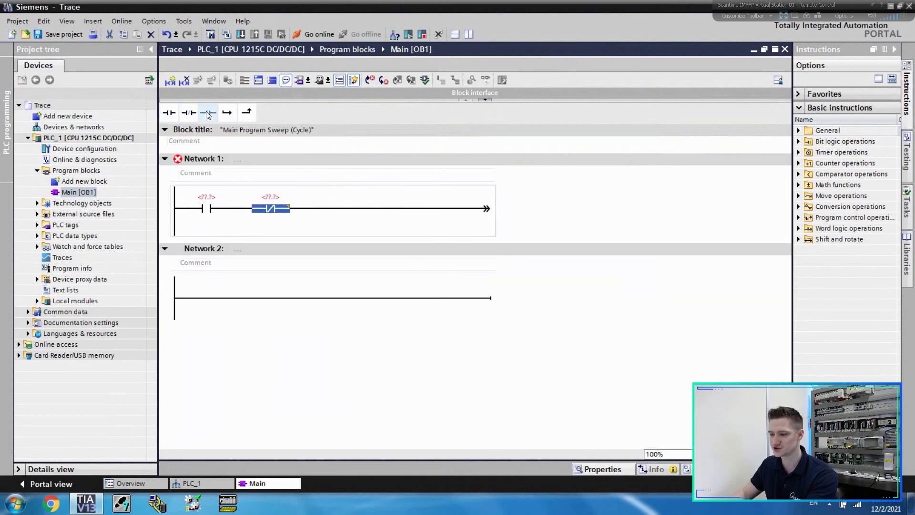
{"action": "left_click", "coordinate": [209, 114]}
Step: Add two parallel branches around the first contact in Network 1, each with a normally open contact and joined back to the rung
{"action": "left_click", "coordinate": [183, 208]}
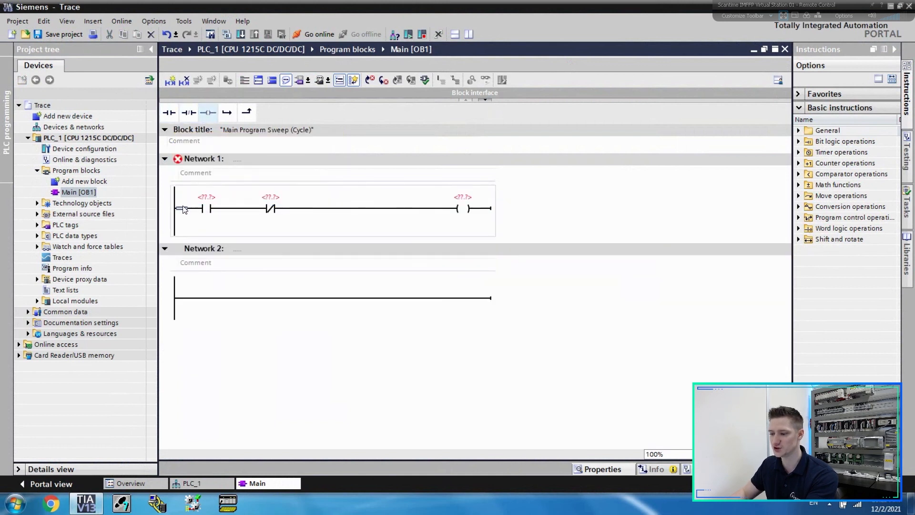
{"action": "left_click", "coordinate": [227, 114]}
{"action": "left_click", "coordinate": [169, 113]}
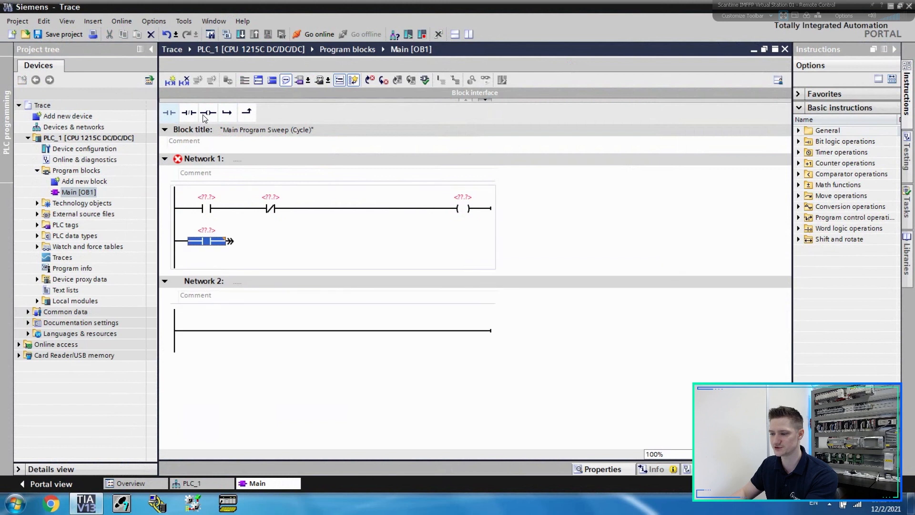
{"action": "left_click", "coordinate": [229, 115]}
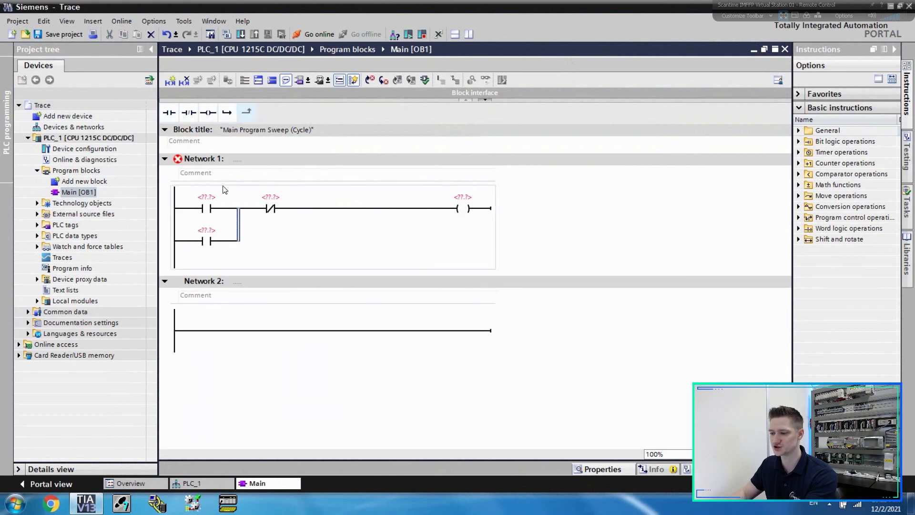
{"action": "left_click", "coordinate": [182, 242]}
{"action": "left_click", "coordinate": [227, 113]}
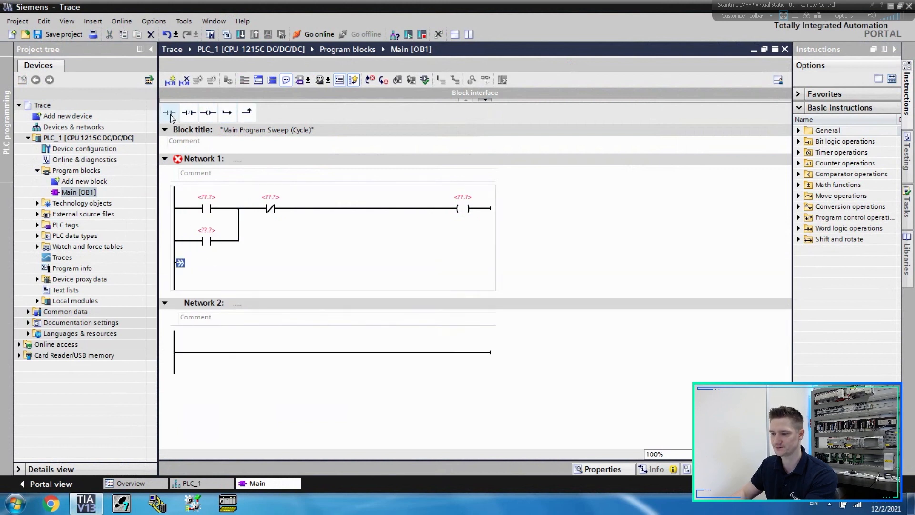
{"action": "left_click", "coordinate": [171, 114]}
{"action": "left_click", "coordinate": [246, 112]}
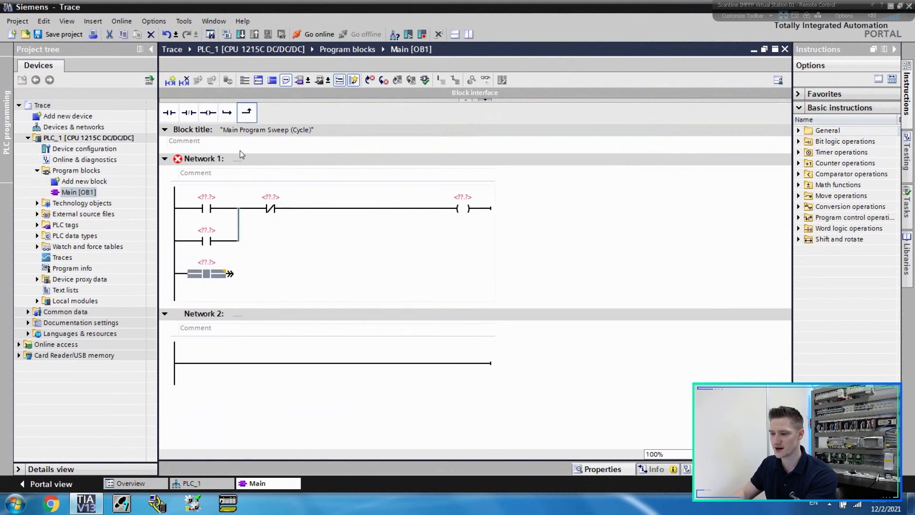
Step: Assign addresses M1.0, M2.0 and Q0.0 to the three parallel normally open contacts, from the upper to the lower branch
{"action": "left_click", "coordinate": [214, 198]}
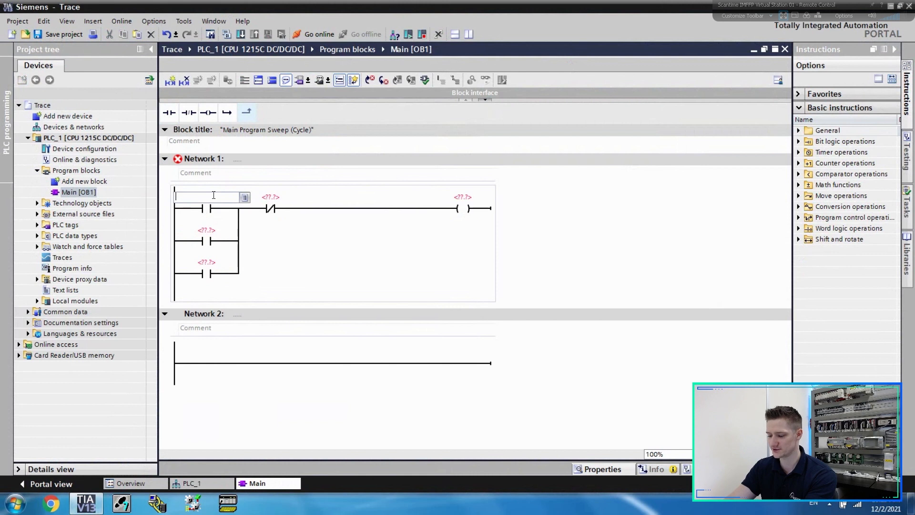
{"action": "type", "text": "M"}
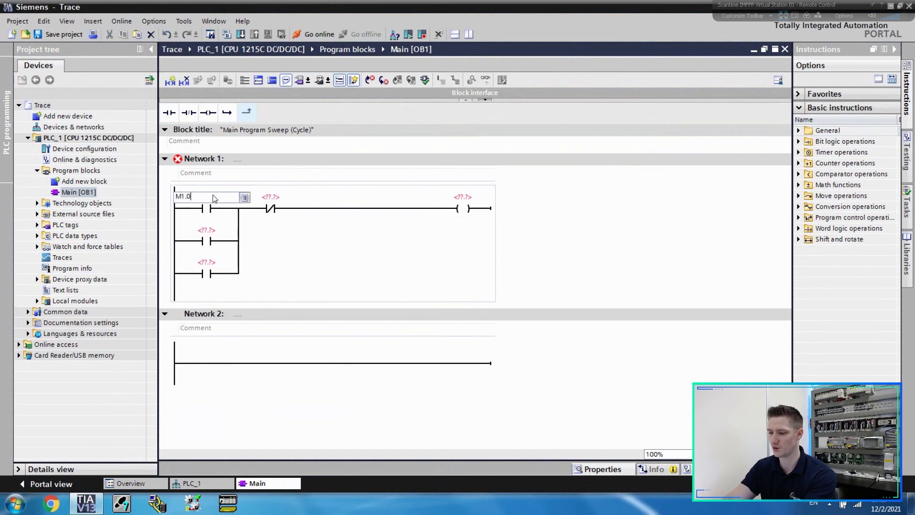
{"action": "type", "text": "1.0"}
{"action": "key", "text": "Return"}
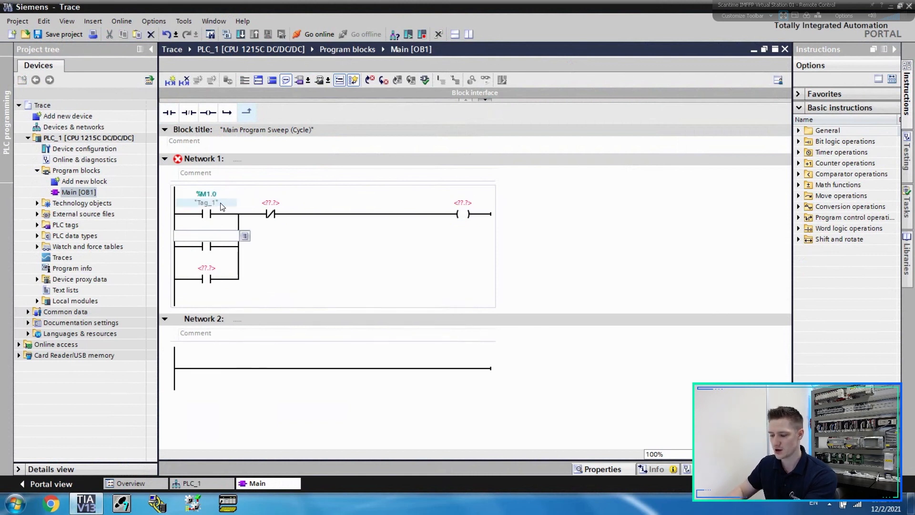
{"action": "type", "text": "M2.0"}
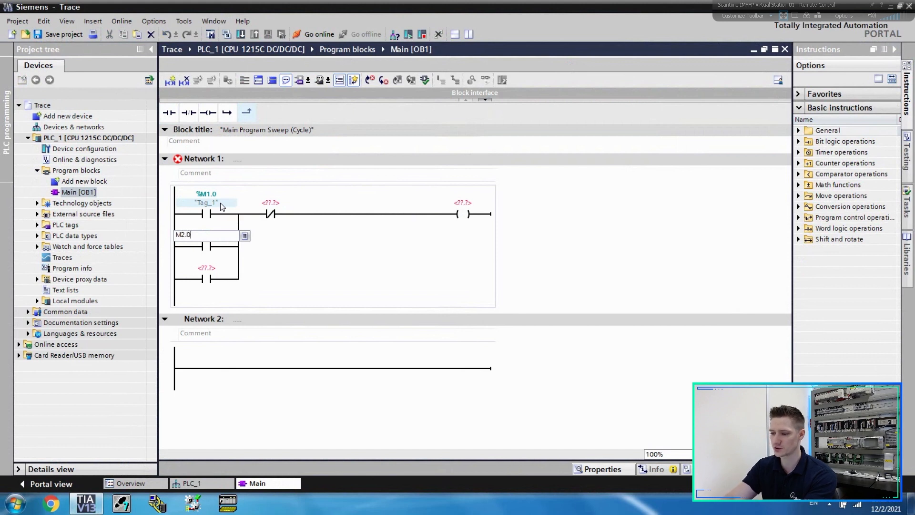
{"action": "key", "text": "Return"}
{"action": "type", "text": "Q"}
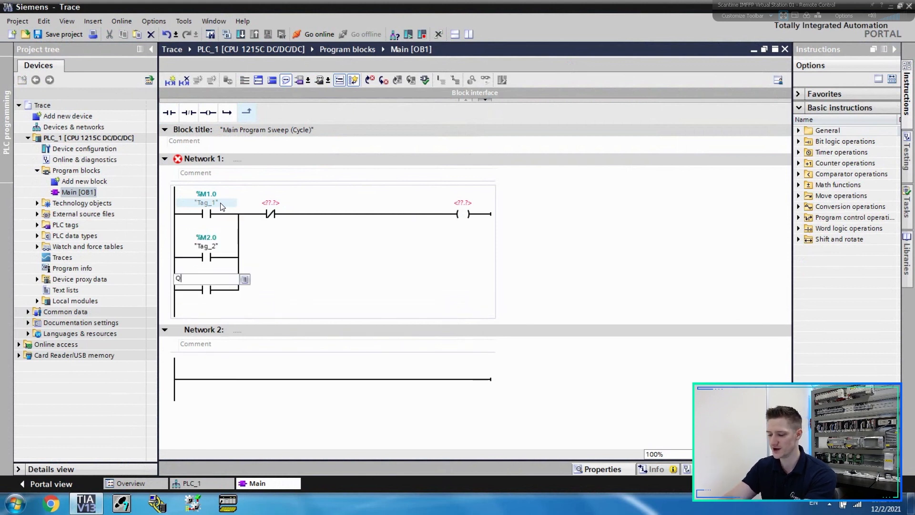
{"action": "type", "text": "0."}
{"action": "key", "text": "Return"}
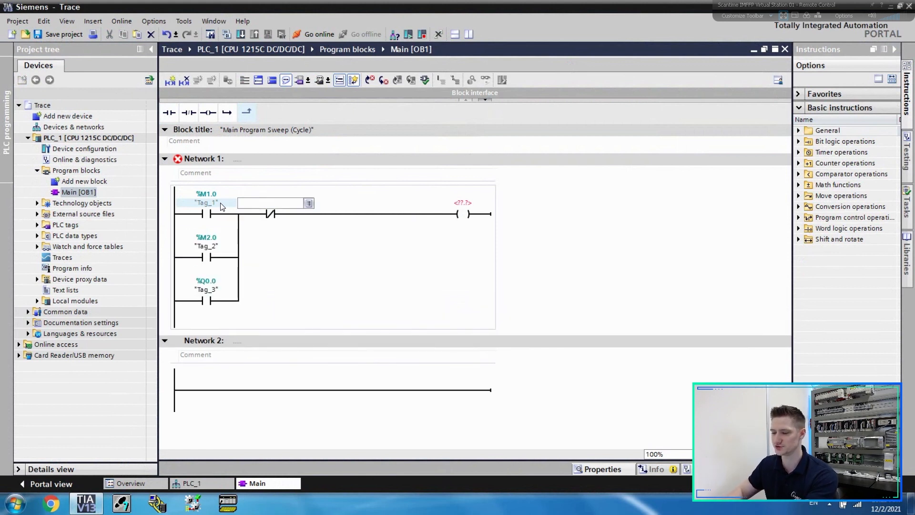
Step: Assign address M3.0 to the normally closed contact and Q0.0 to the output coil
{"action": "type", "text": "M0"}
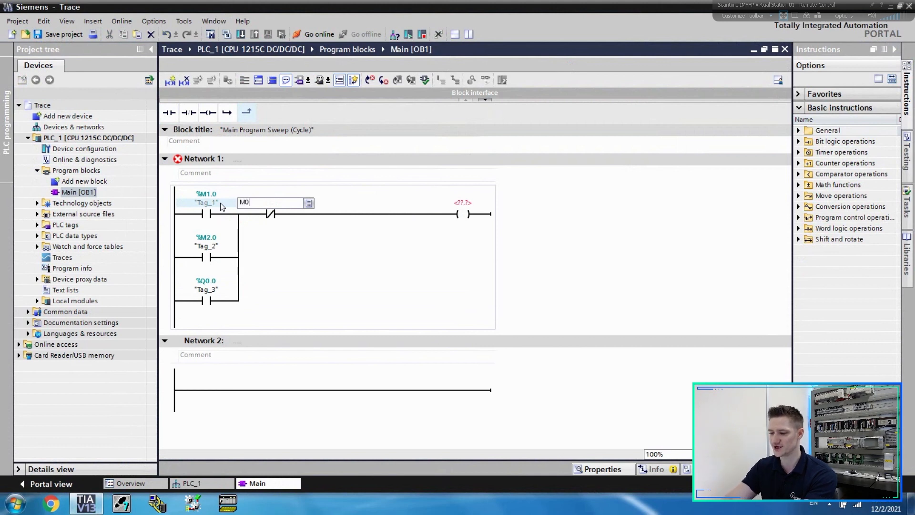
{"action": "type", "text": "."}
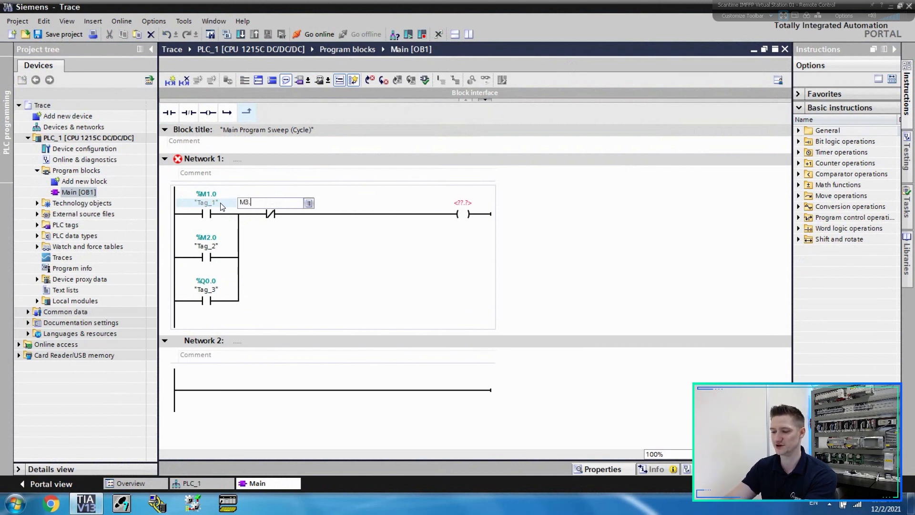
{"action": "type", "text": "0"}
{"action": "key", "text": "Return"}
{"action": "type", "text": "Q0"}
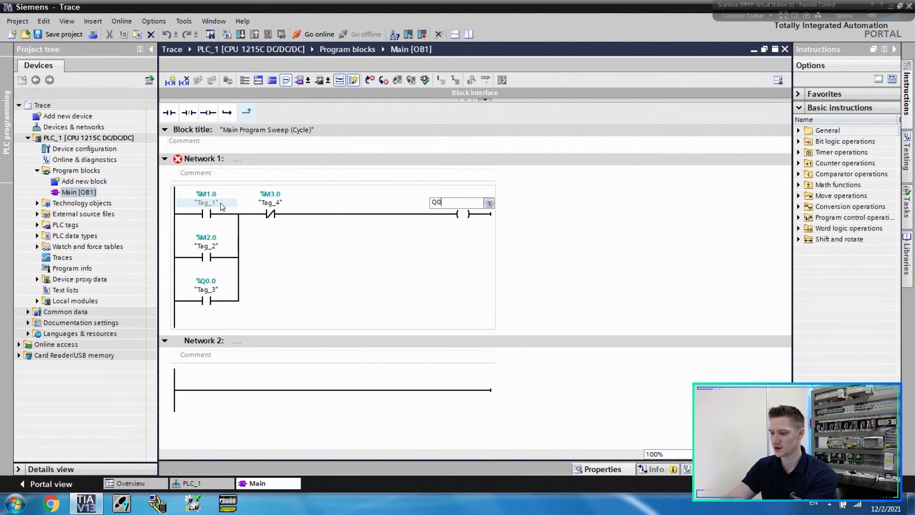
{"action": "key", "text": "Return"}
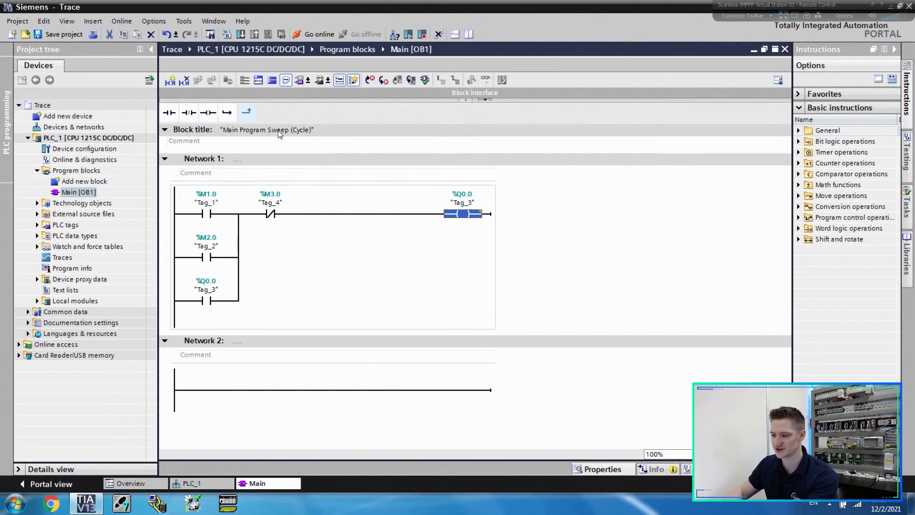
Step: Rename the tag at address M1.0 to "Signal 1"
{"action": "left_click", "coordinate": [209, 205]}
{"action": "right_click", "coordinate": [208, 204]}
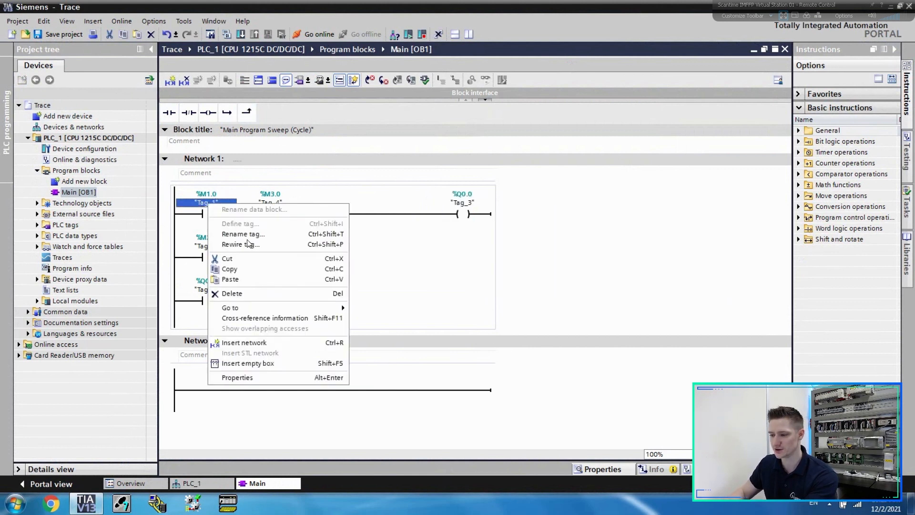
{"action": "left_click", "coordinate": [243, 234]}
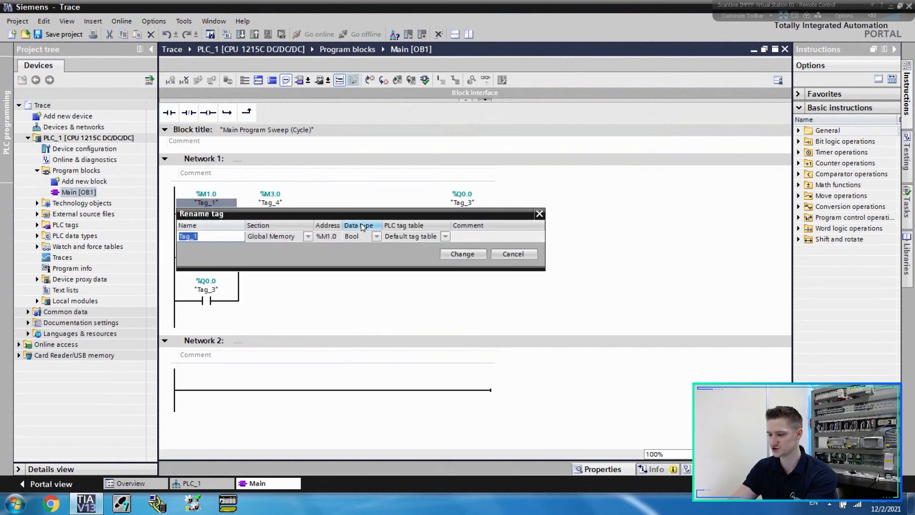
{"action": "type", "text": "Signal 1"}
{"action": "key", "text": "Return"}
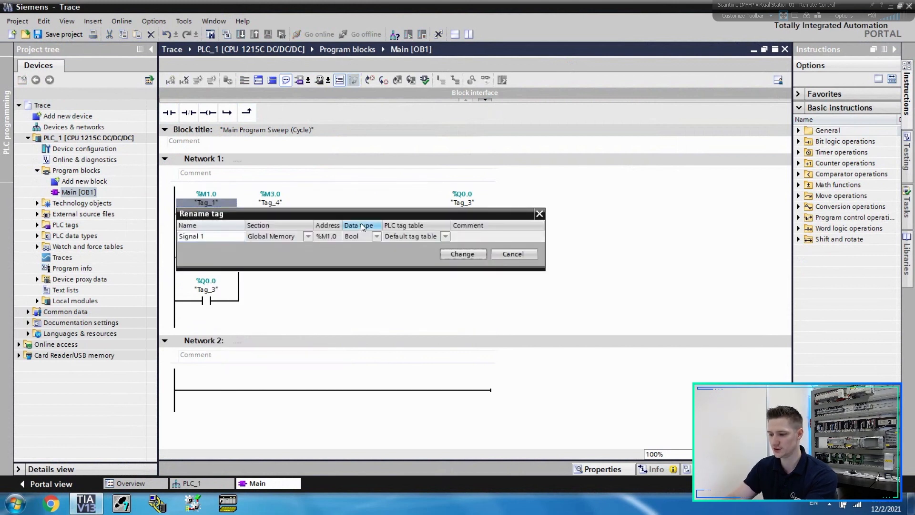
Step: Rename the tag at address M2.0 to "Signal 2"
{"action": "right_click", "coordinate": [208, 253]}
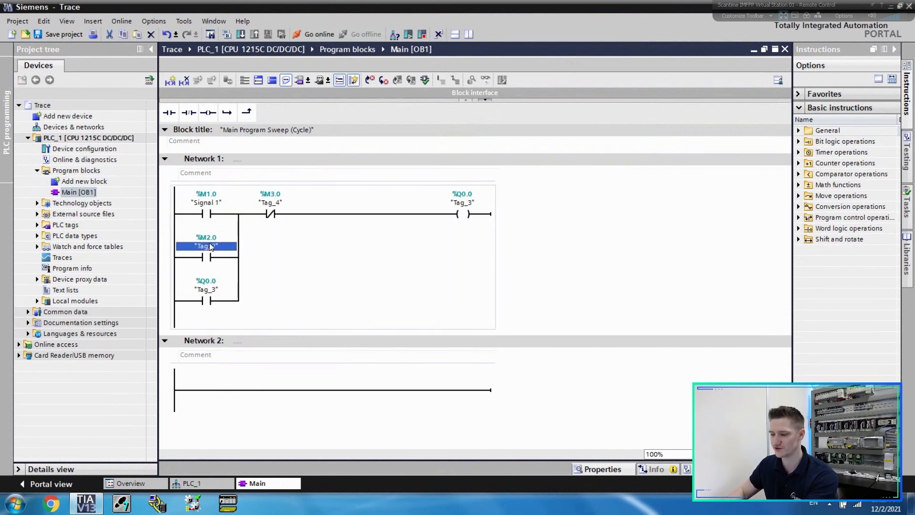
{"action": "left_click", "coordinate": [245, 279]}
{"action": "type", "text": "Signal 2"}
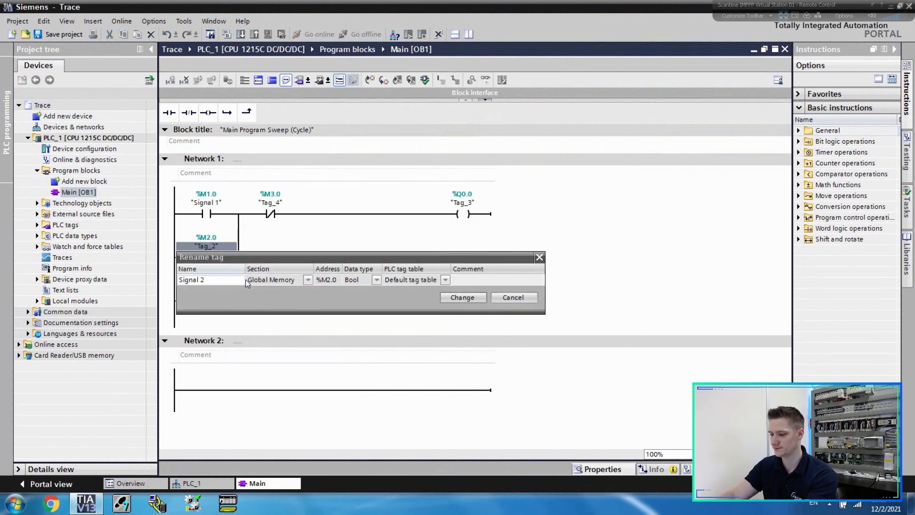
{"action": "key", "text": "Return"}
Step: Rename the tag at address Q0.0 to "Motor"
{"action": "right_click", "coordinate": [216, 291]}
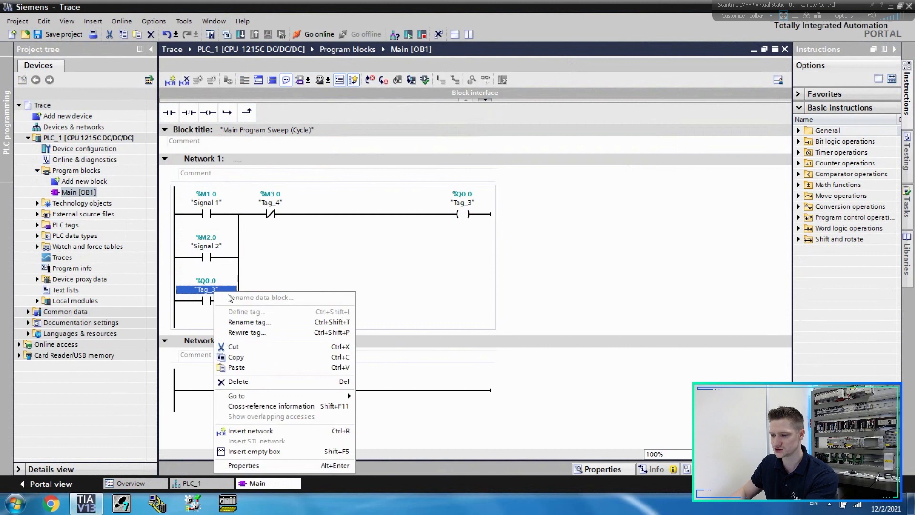
{"action": "left_click", "coordinate": [239, 322]}
{"action": "type", "text": "Motor"}
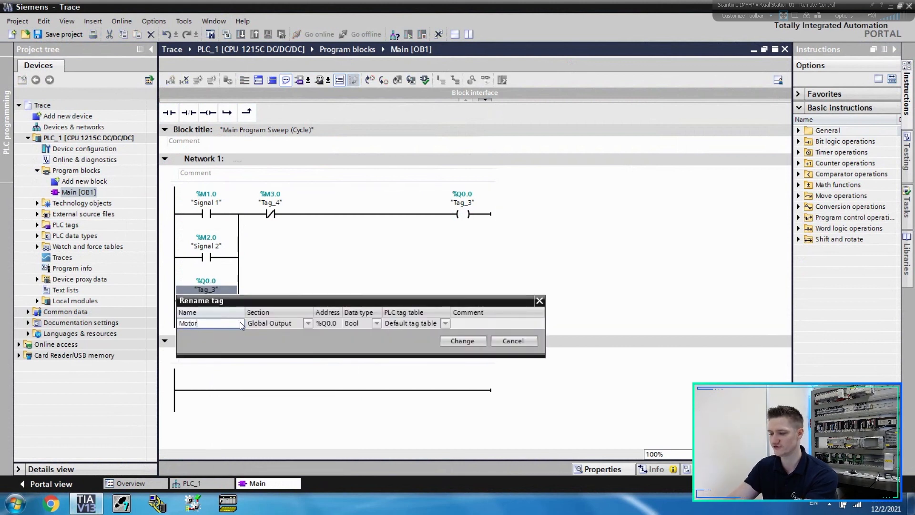
{"action": "key", "text": "Return"}
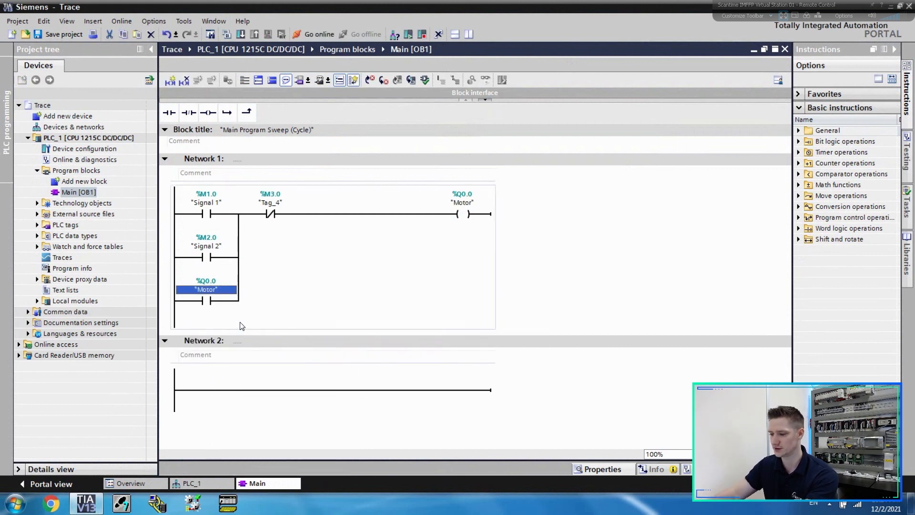
Step: Rename the tag of the normally closed contact at M3.0 to "Reset"
{"action": "left_click", "coordinate": [270, 202]}
{"action": "right_click", "coordinate": [271, 206]}
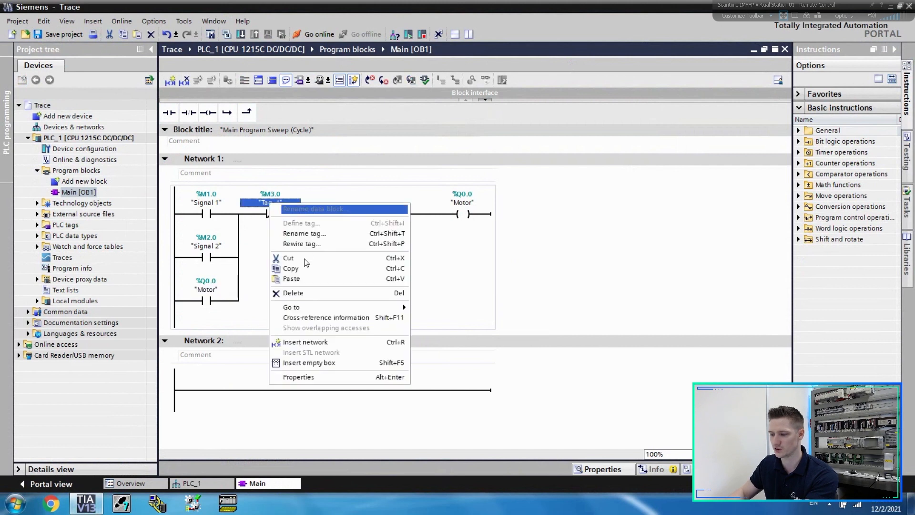
{"action": "left_click", "coordinate": [305, 233]}
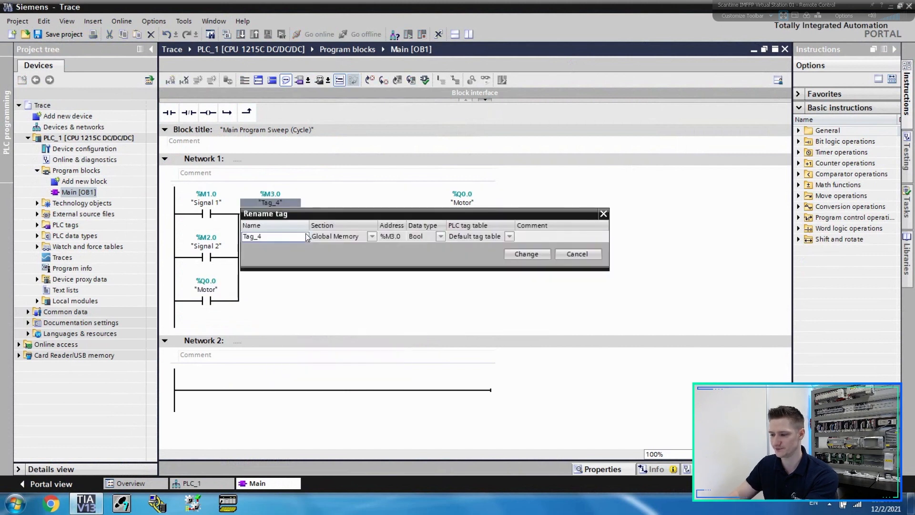
{"action": "type", "text": "Reset"}
{"action": "key", "text": "Return"}
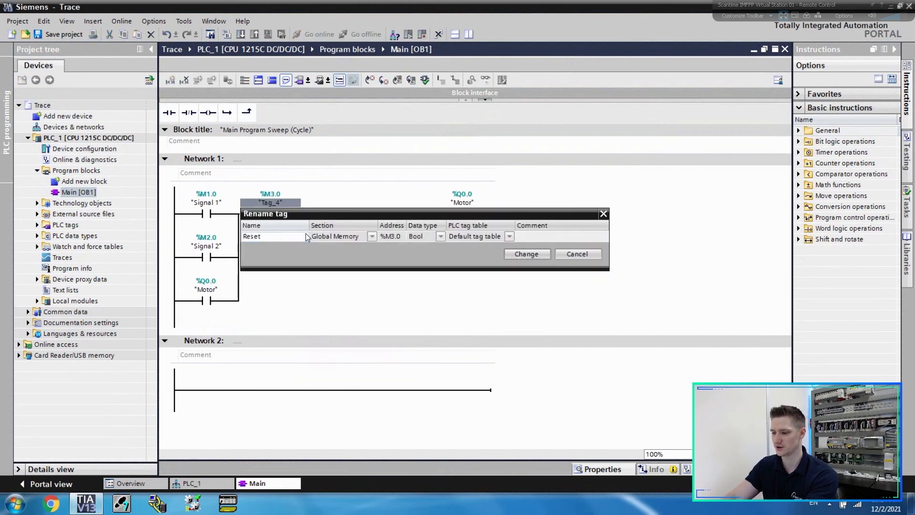
Step: Apply the name "Reset" to the tag of the normally closed contact at M3.0
{"action": "key", "text": "Return"}
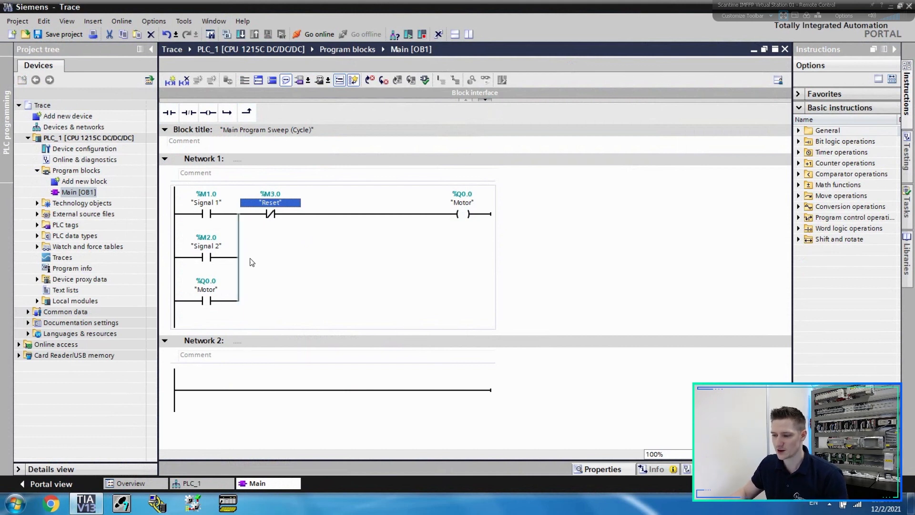
{"action": "left_click", "coordinate": [210, 214]}
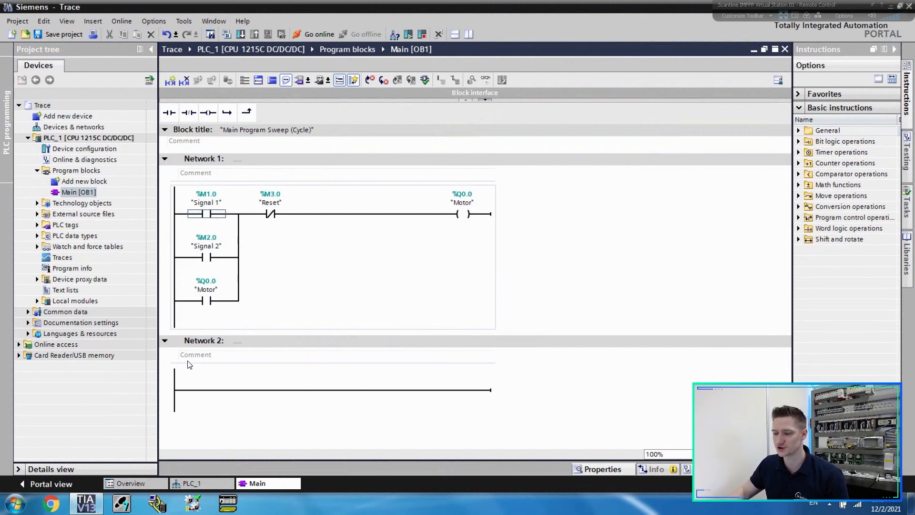
Step: Add a normally open contact with address M1.0 at the start of Network 2
{"action": "left_click", "coordinate": [206, 390]}
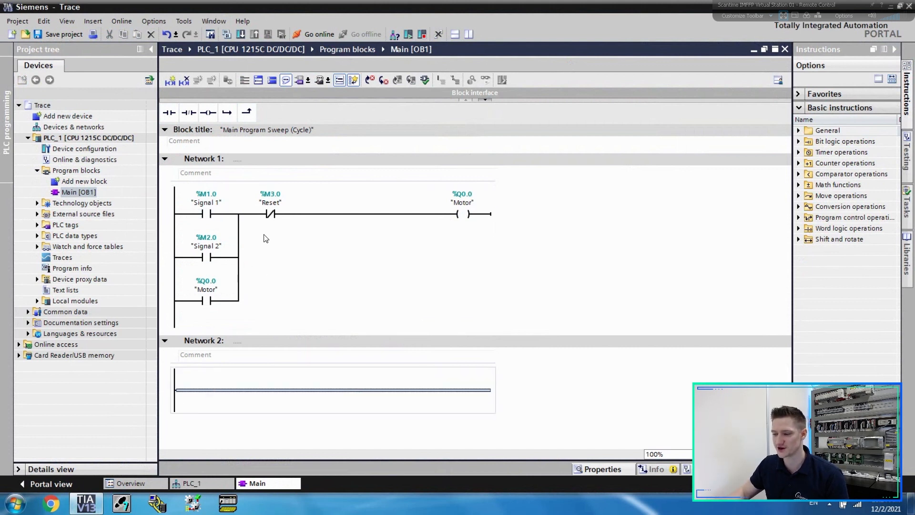
{"action": "left_click", "coordinate": [169, 114]}
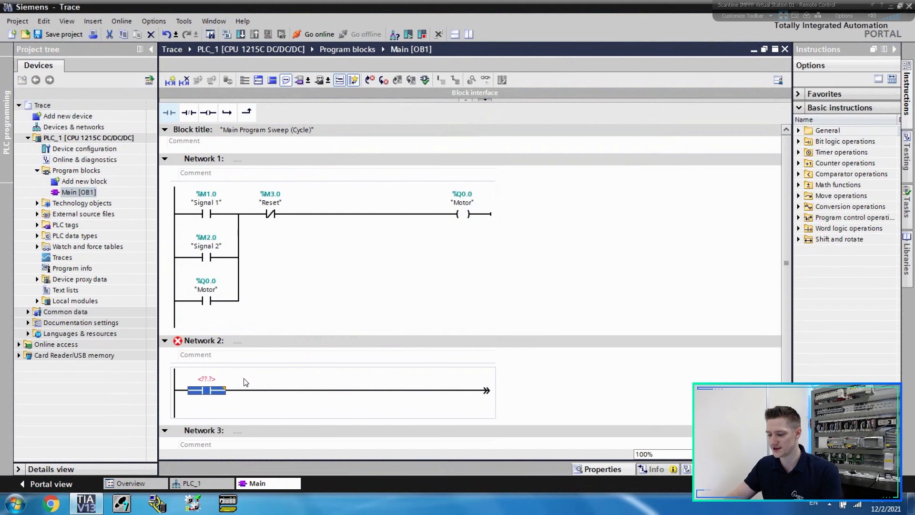
{"action": "type", "text": "m1.0"}
{"action": "key", "text": "Return"}
{"action": "key", "text": "Return"}
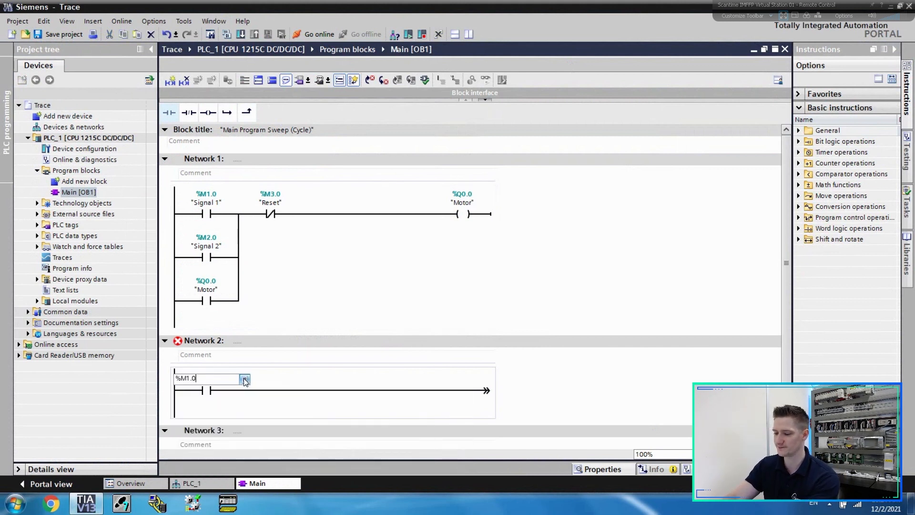
Step: Insert a TON timer with its own data block after the contact in Network 2 and set its preset time to 100 ms
{"action": "left_click", "coordinate": [799, 152]}
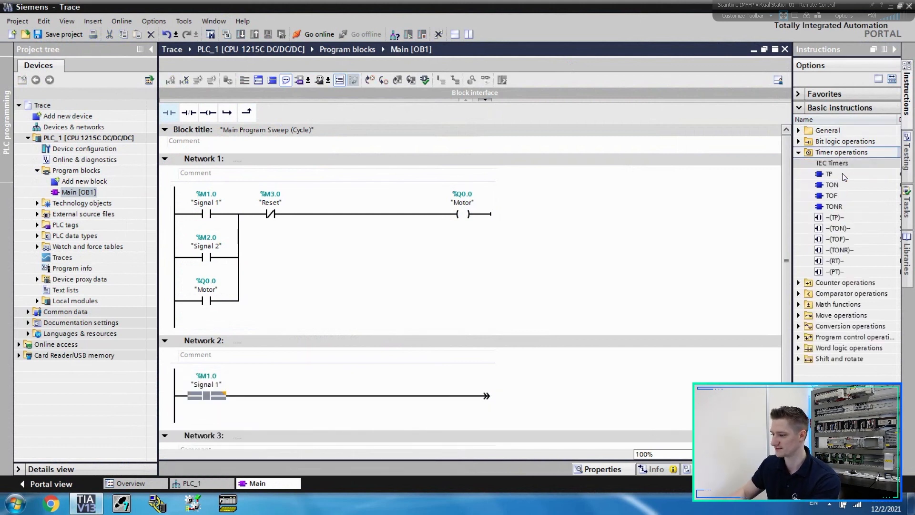
{"action": "mouse_move", "coordinate": [837, 186]}
{"action": "left_mouse_down"}
{"action": "mouse_move", "coordinate": [406, 408]}
{"action": "mouse_move", "coordinate": [357, 396]}
{"action": "left_mouse_up"}
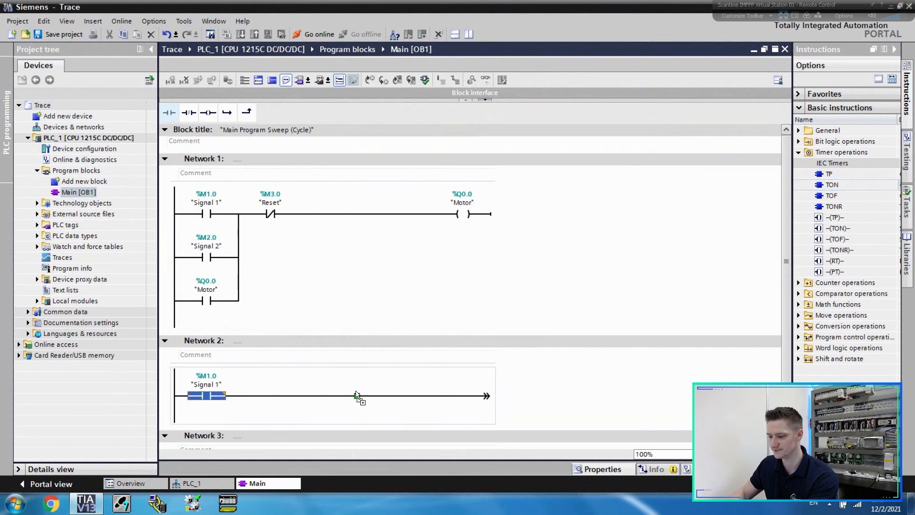
{"action": "left_click", "coordinate": [519, 321]}
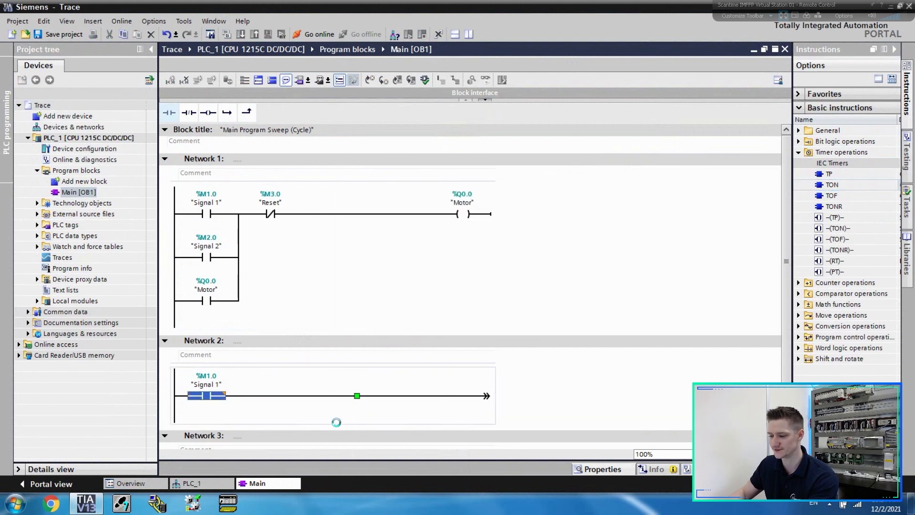
{"action": "left_click", "coordinate": [238, 429]}
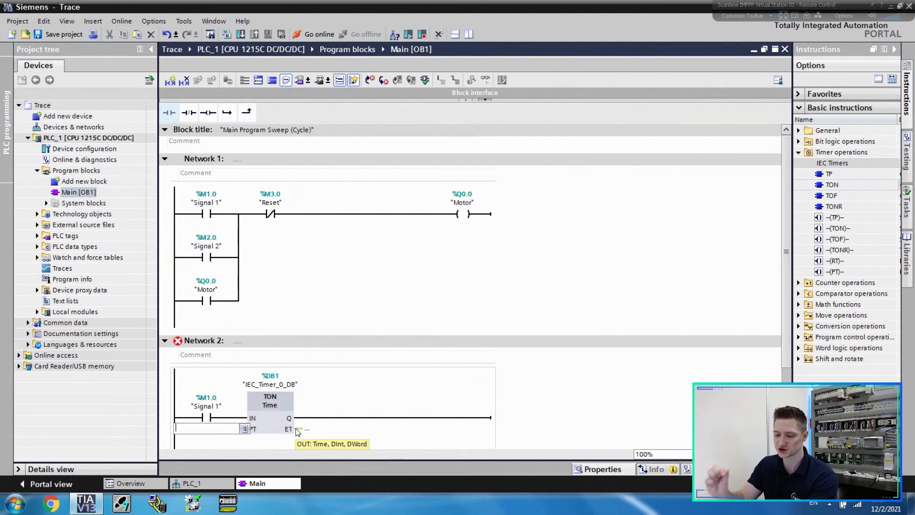
{"action": "type", "text": "100m"}
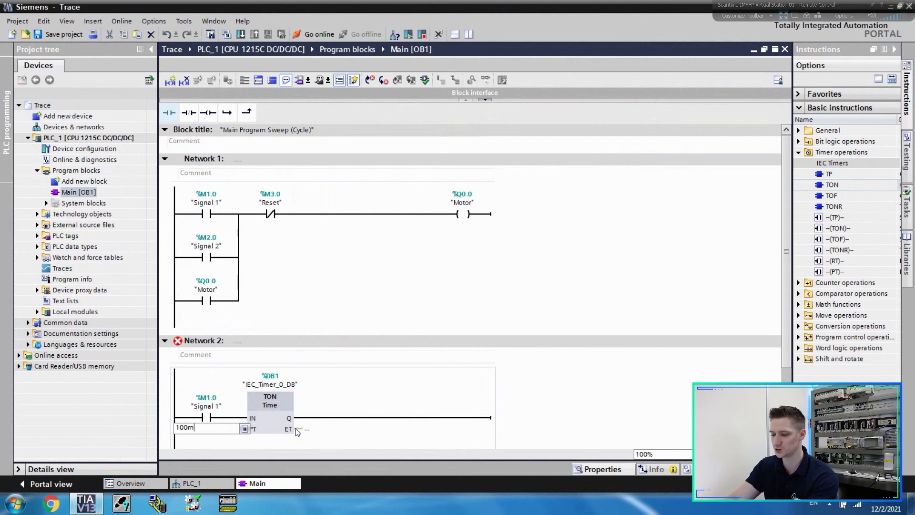
{"action": "type", "text": "s"}
{"action": "key", "text": "Tab"}
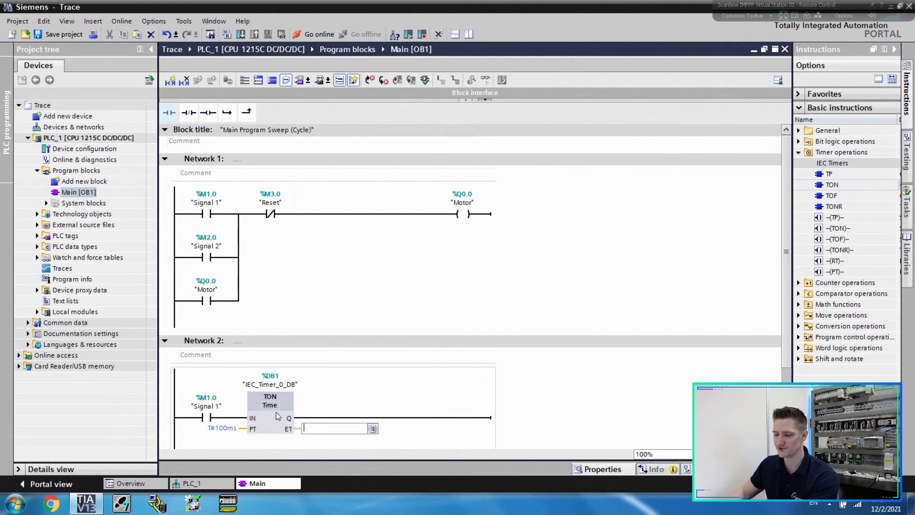
Step: Add a reset coil with address M1.0 at the Q output of the timer in Network 2
{"action": "left_click", "coordinate": [334, 417]}
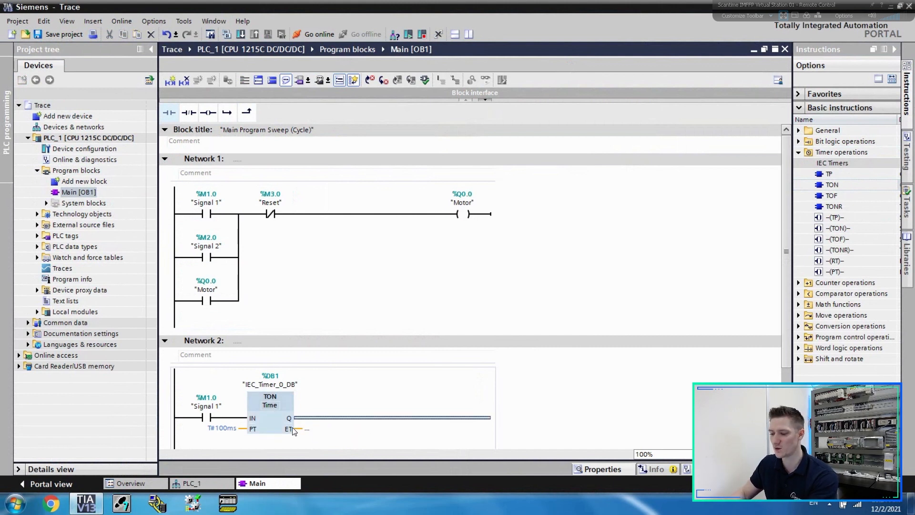
{"action": "left_click", "coordinate": [208, 113]}
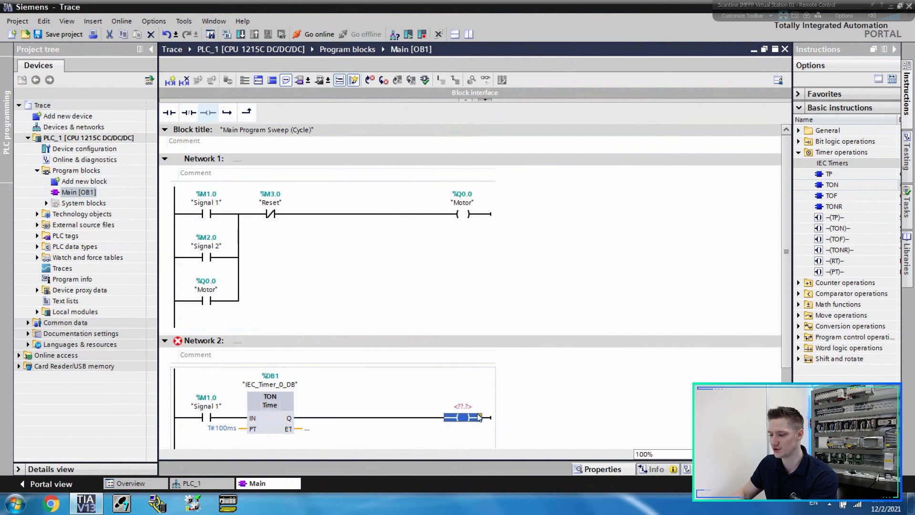
{"action": "left_click", "coordinate": [479, 417]}
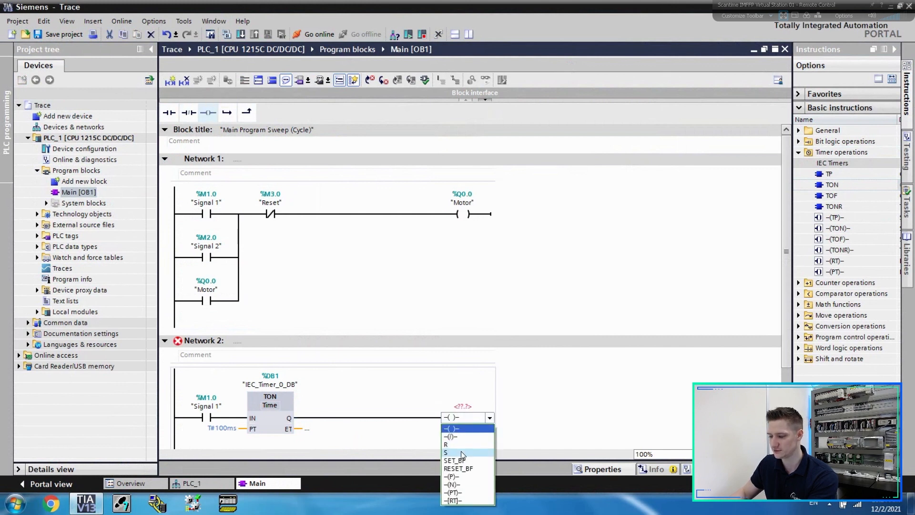
{"action": "left_click", "coordinate": [461, 444]}
{"action": "left_click", "coordinate": [467, 406]}
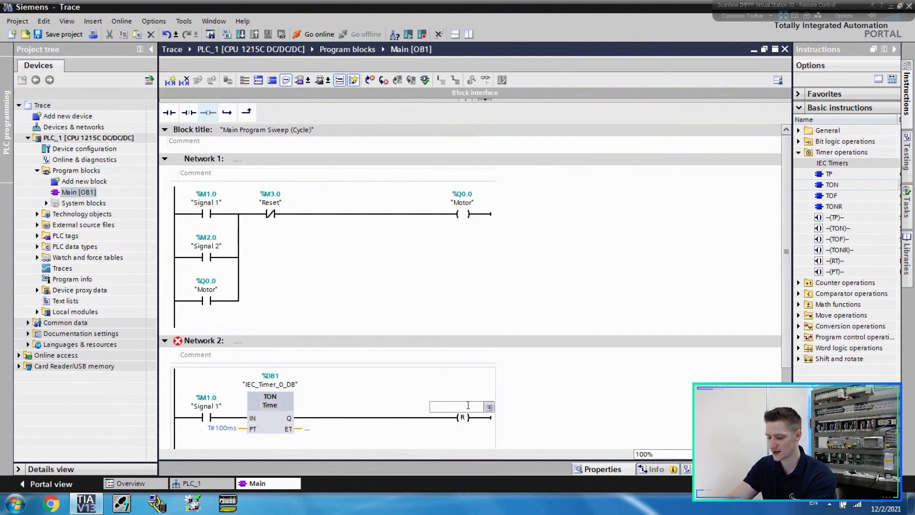
{"action": "type", "text": "M1.0"}
{"action": "key", "text": "Return"}
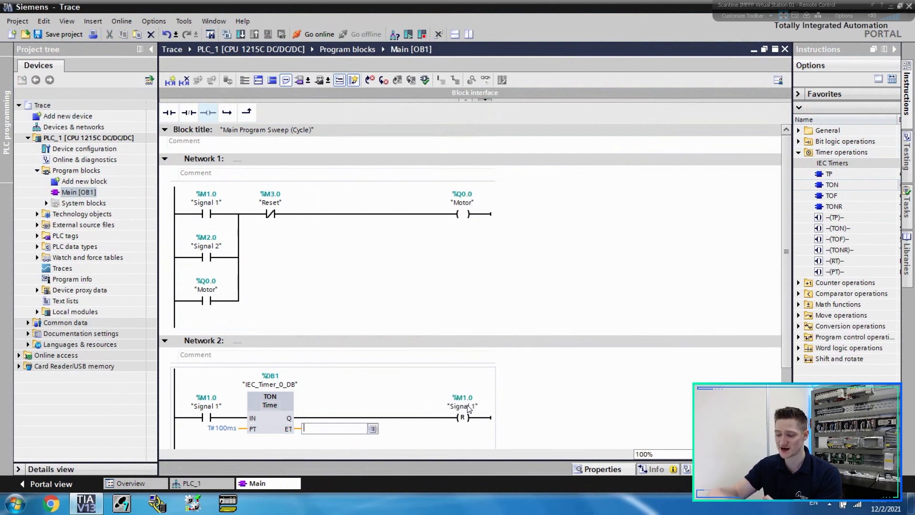
{"action": "left_click", "coordinate": [566, 380]}
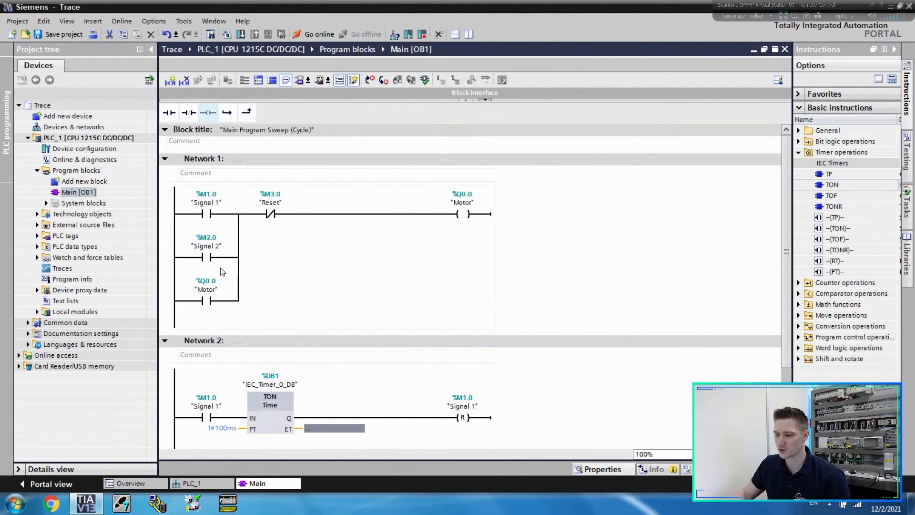
Step: Examine the Signal 1, Signal 2 and Motor elements in Network 1 and the timer and reset coil in Network 2
{"action": "left_click", "coordinate": [211, 214]}
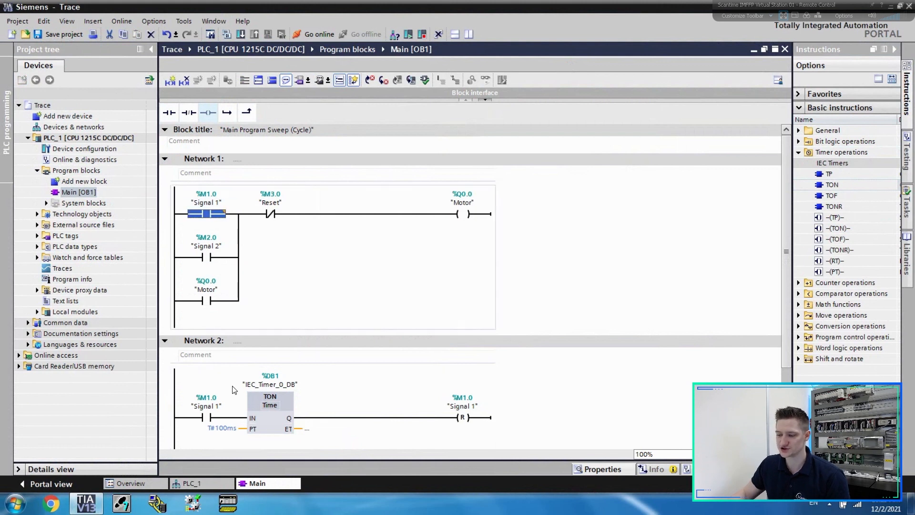
{"action": "left_click", "coordinate": [207, 417]}
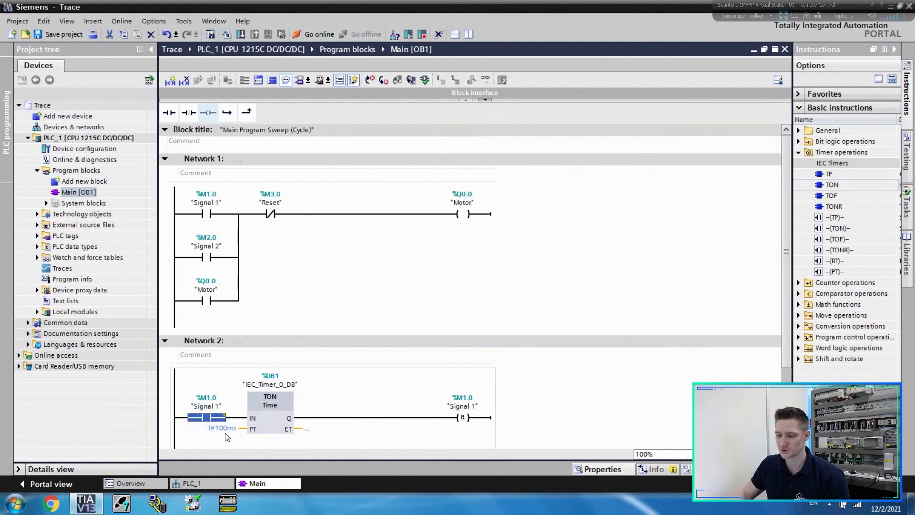
{"action": "left_click", "coordinate": [278, 425]}
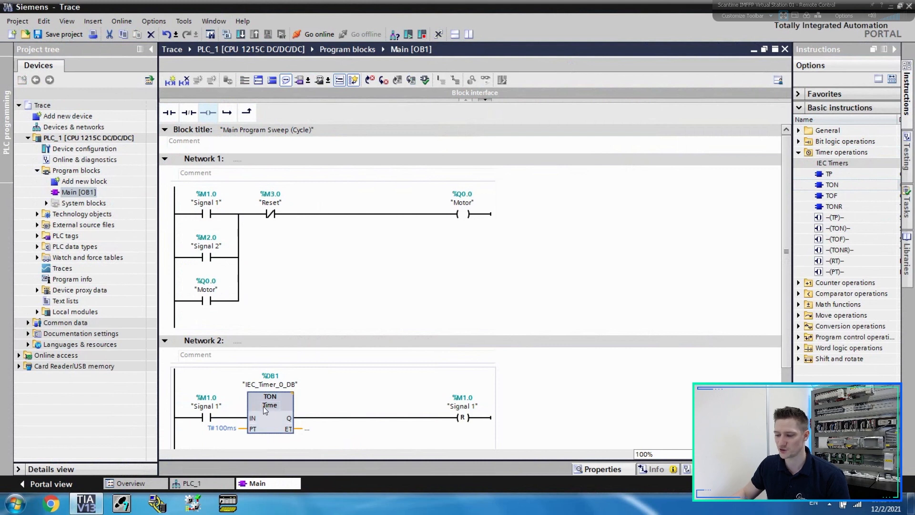
{"action": "left_click", "coordinate": [465, 423]}
{"action": "left_click", "coordinate": [465, 423]}
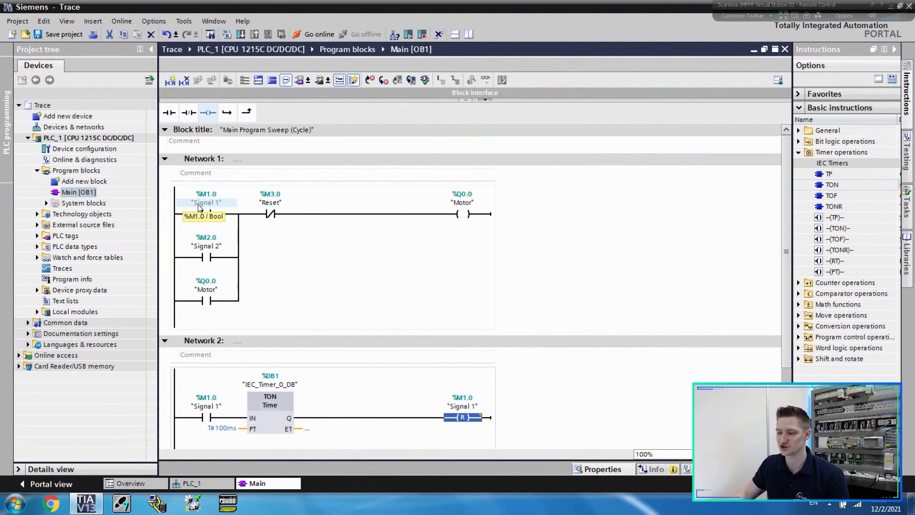
{"action": "left_click", "coordinate": [476, 215]}
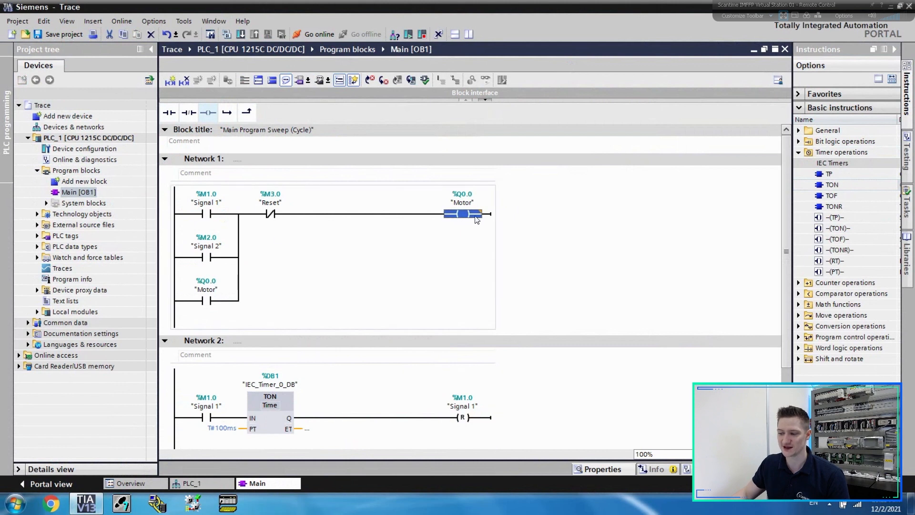
{"action": "left_click", "coordinate": [207, 258]}
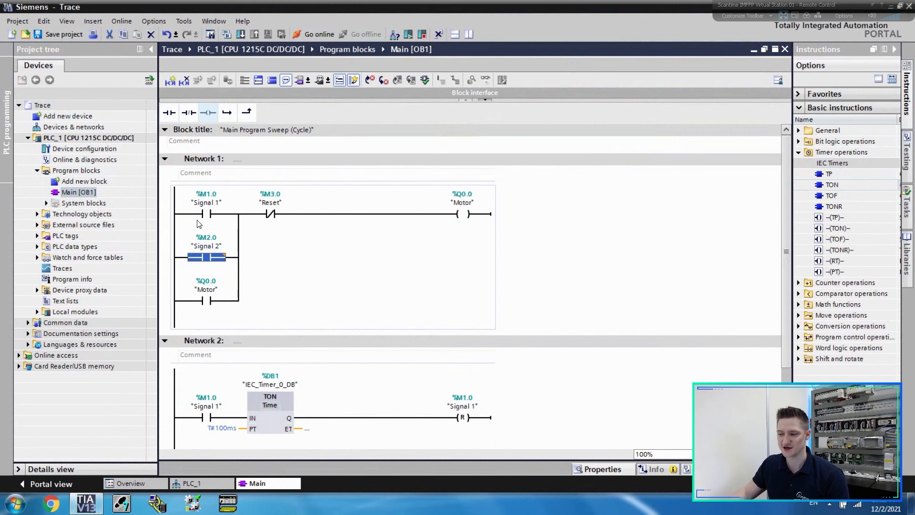
{"action": "left_click", "coordinate": [212, 215]}
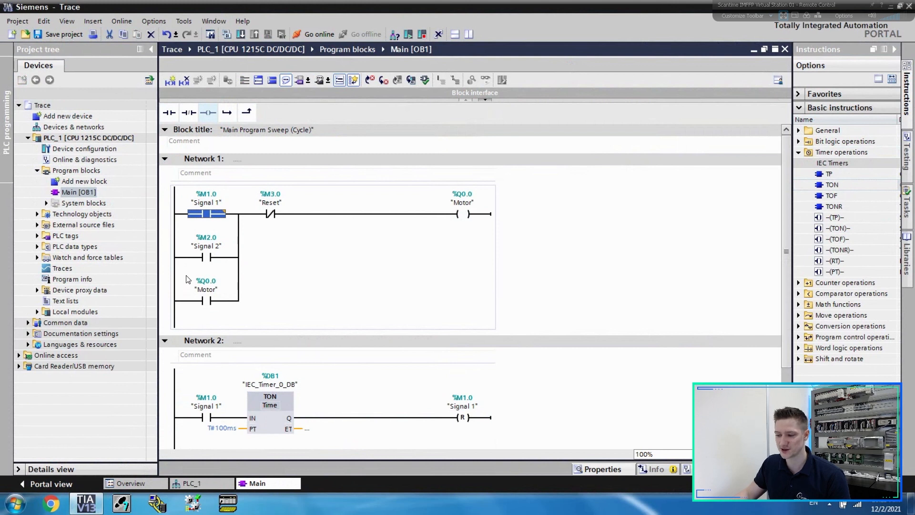
Step: Open the Traces editor of PLC_1 and hide the task and properties areas to enlarge the trace chart
{"action": "left_click", "coordinate": [64, 269]}
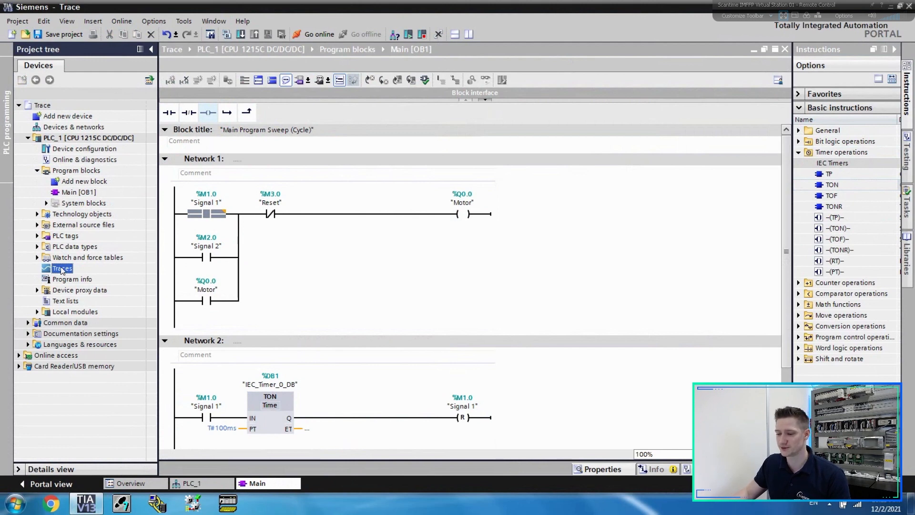
{"action": "double_click", "coordinate": [62, 271]}
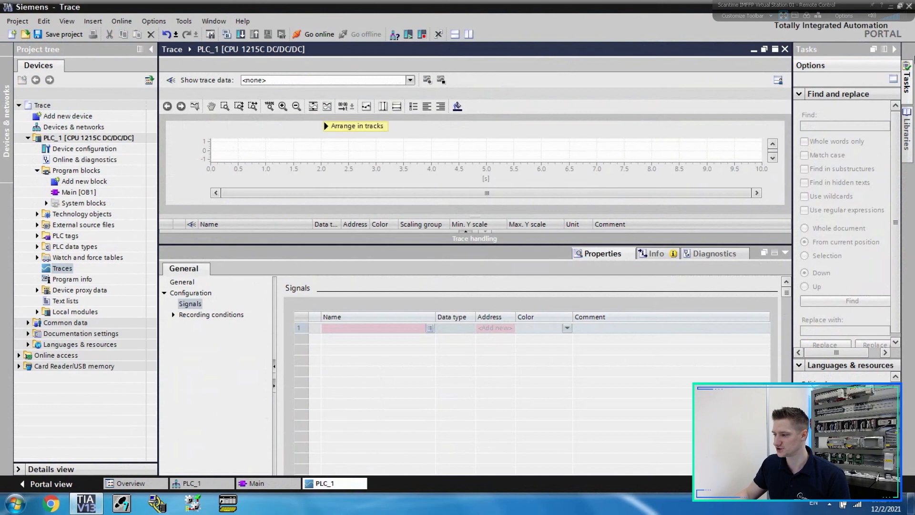
{"action": "left_click", "coordinate": [894, 49]}
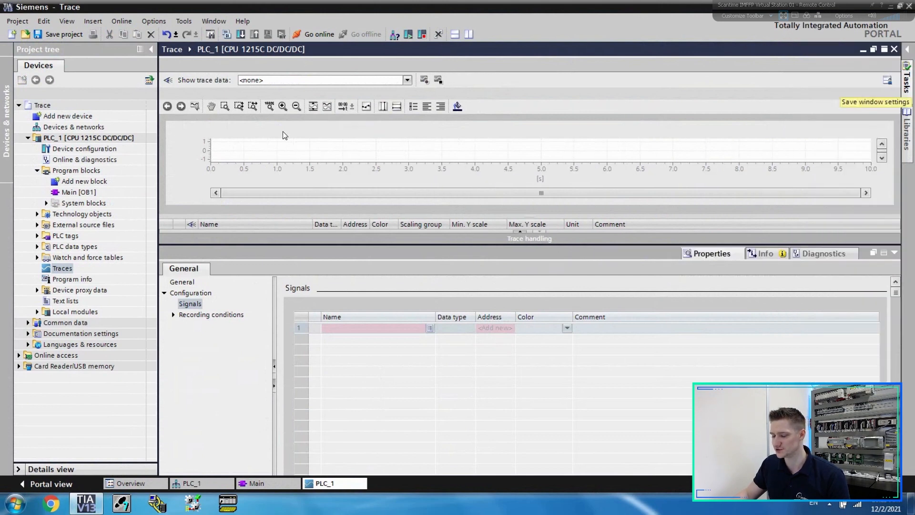
{"action": "left_click", "coordinate": [895, 253]}
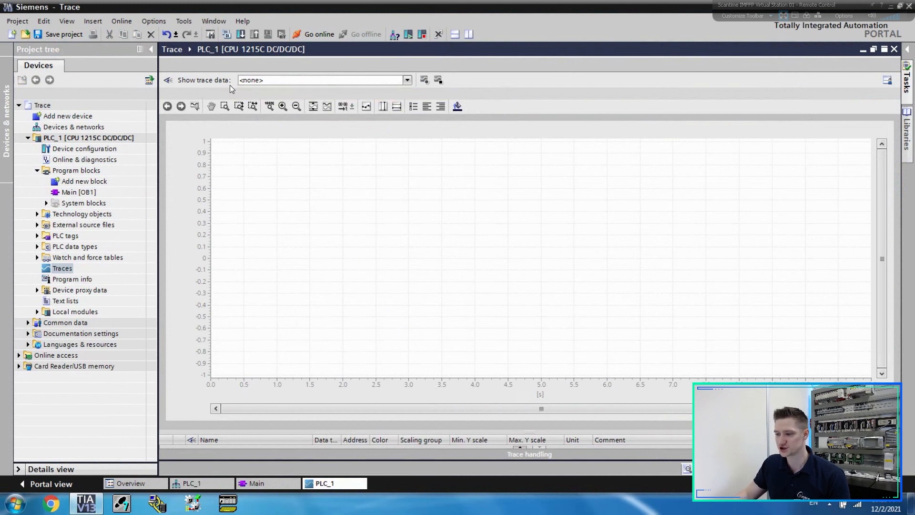
Step: Look over the trace data selection and the signal configuration in the trace properties
{"action": "left_click", "coordinate": [406, 80]}
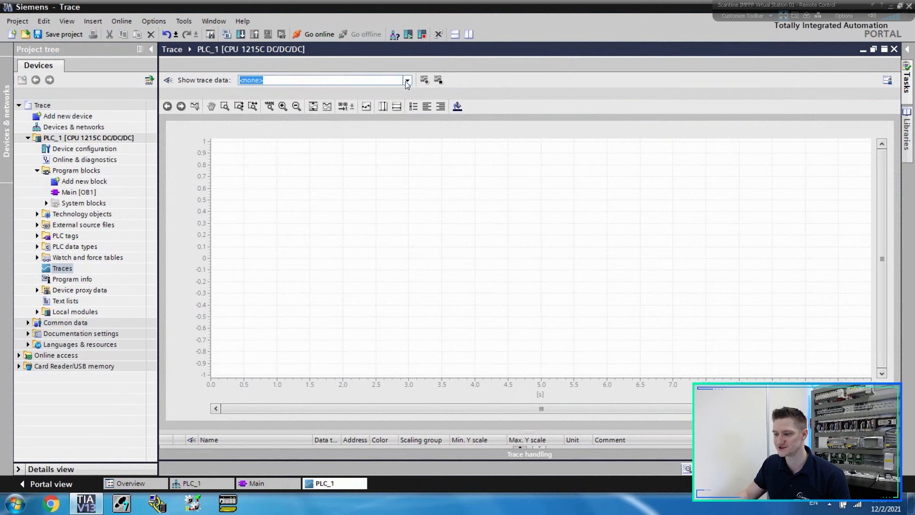
{"action": "left_click", "coordinate": [522, 85]}
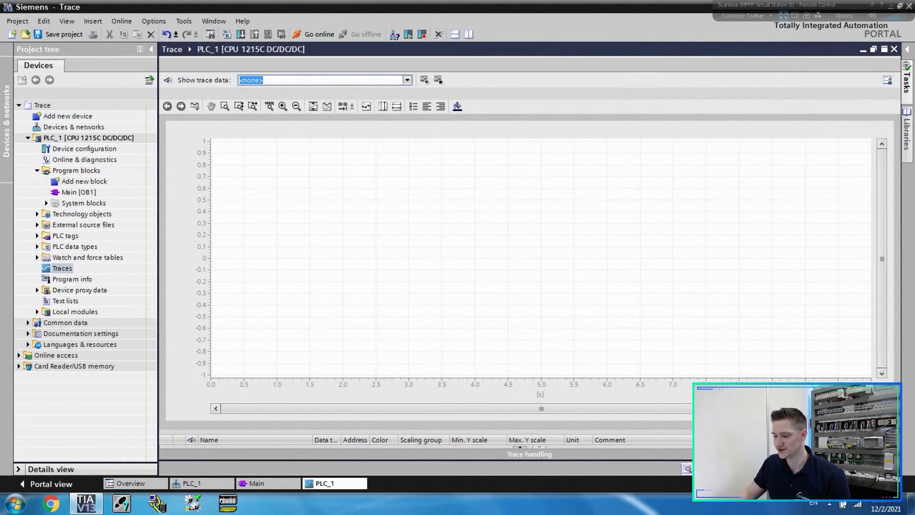
{"action": "left_click", "coordinate": [713, 469]}
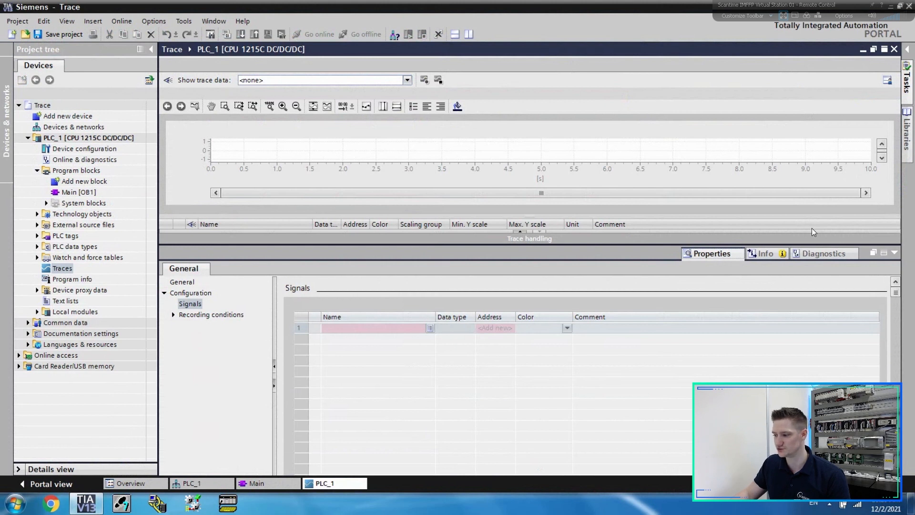
{"action": "left_click", "coordinate": [894, 253]}
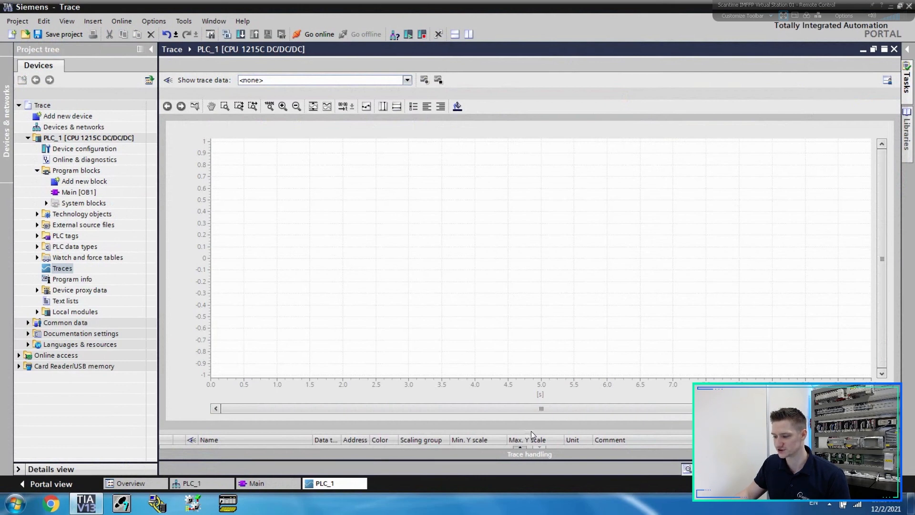
Step: Reveal the trace handling area and add a configured trace named Trace 1
{"action": "left_click_drag", "start_coordinate": [533, 431], "coordinate": [523, 258]}
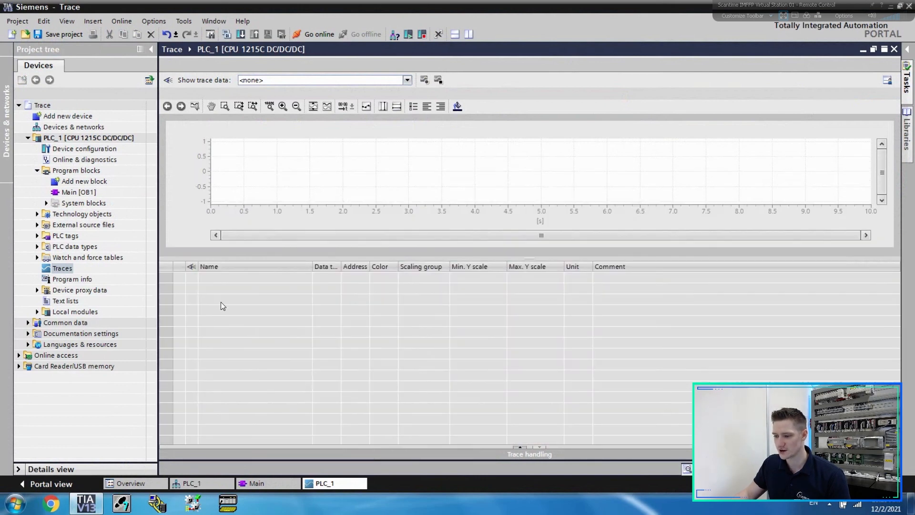
{"action": "left_click", "coordinate": [530, 445]}
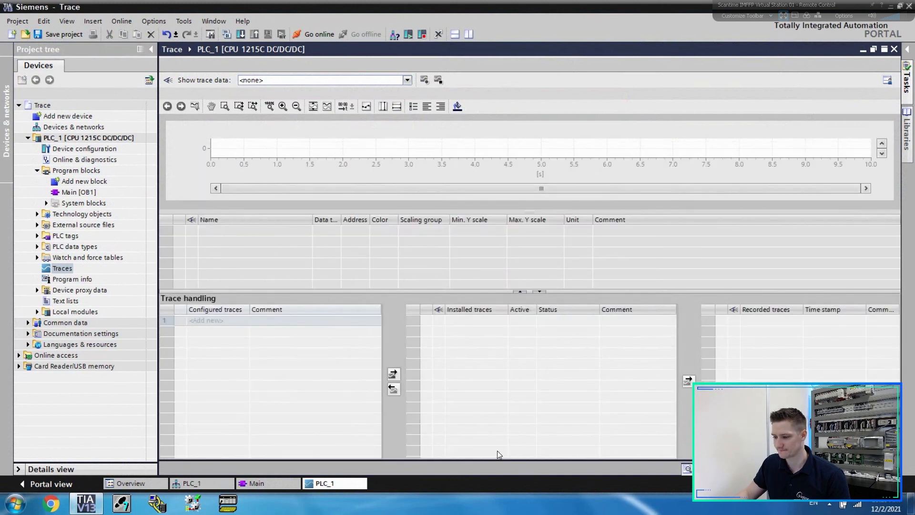
{"action": "left_click", "coordinate": [212, 322]}
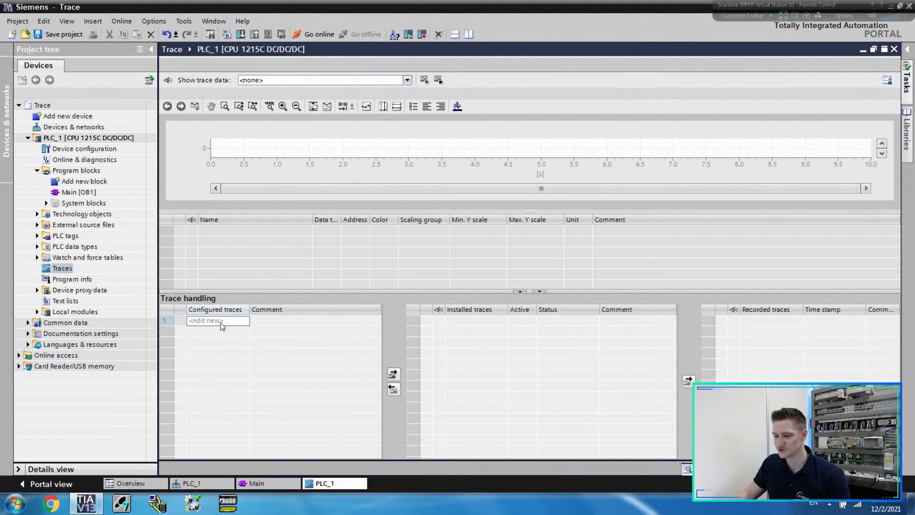
{"action": "left_click", "coordinate": [238, 322]}
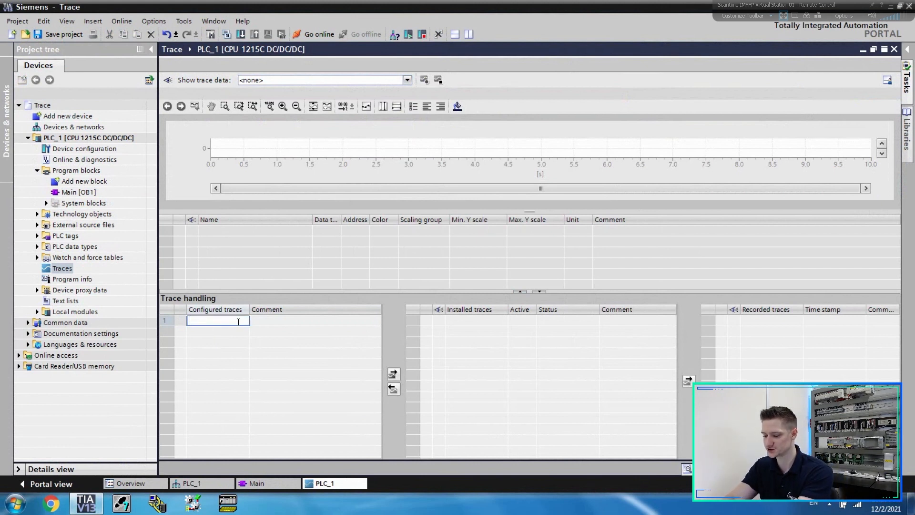
{"action": "type", "text": "Trace 1"}
{"action": "key", "text": "Return"}
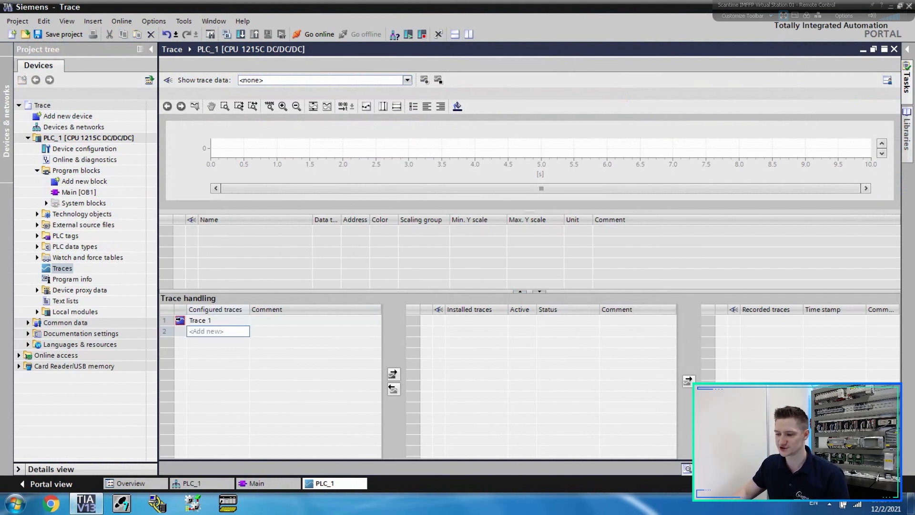
Step: Open the signal configuration of Trace 1 and add the signal at address %M1.0
{"action": "left_click", "coordinate": [211, 320]}
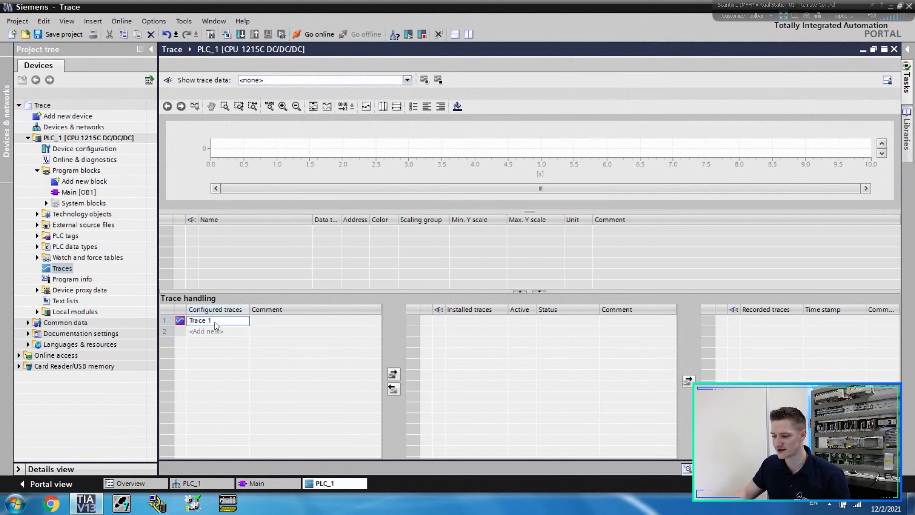
{"action": "left_click", "coordinate": [181, 322]}
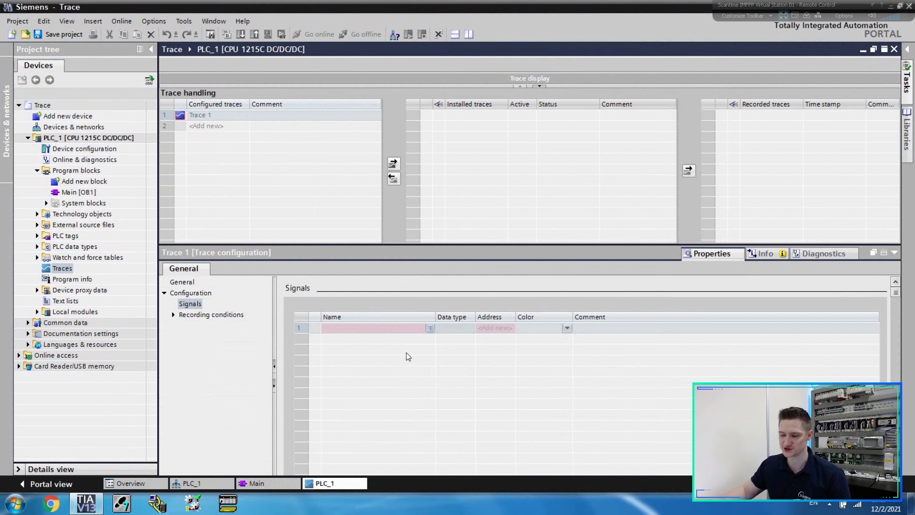
{"action": "left_click", "coordinate": [490, 328]}
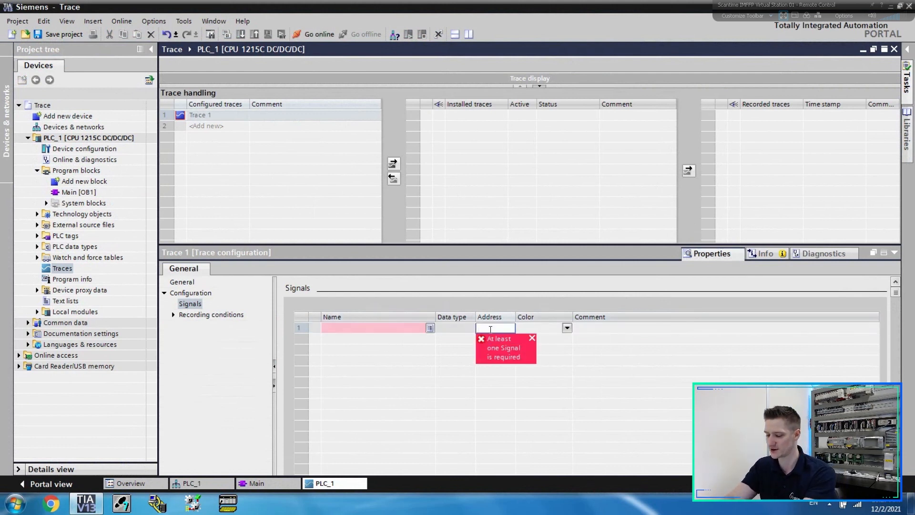
{"action": "type", "text": "%M1.0"}
{"action": "key", "text": "Return"}
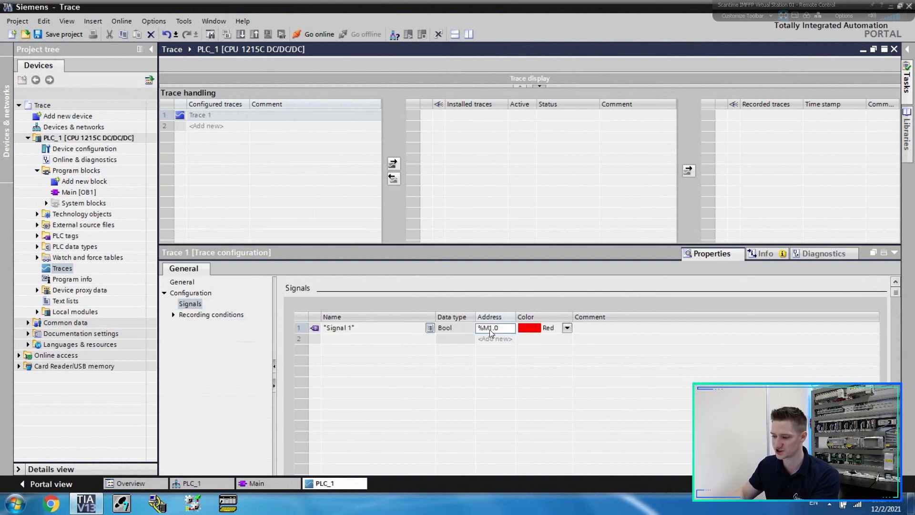
Step: Add the signals at addresses M2.0 and Q0.0 to the signal list of Trace 1
{"action": "left_click", "coordinate": [490, 337]}
{"action": "type", "text": "M2.0"}
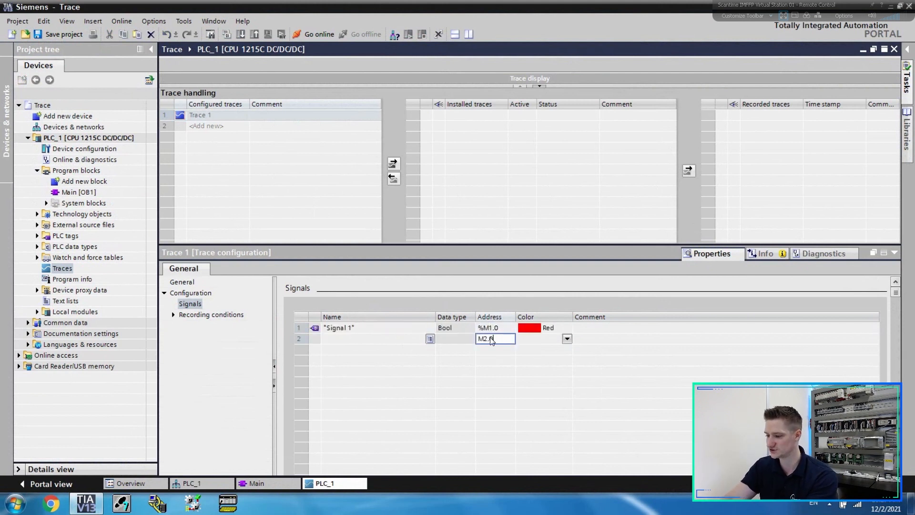
{"action": "key", "text": "Return"}
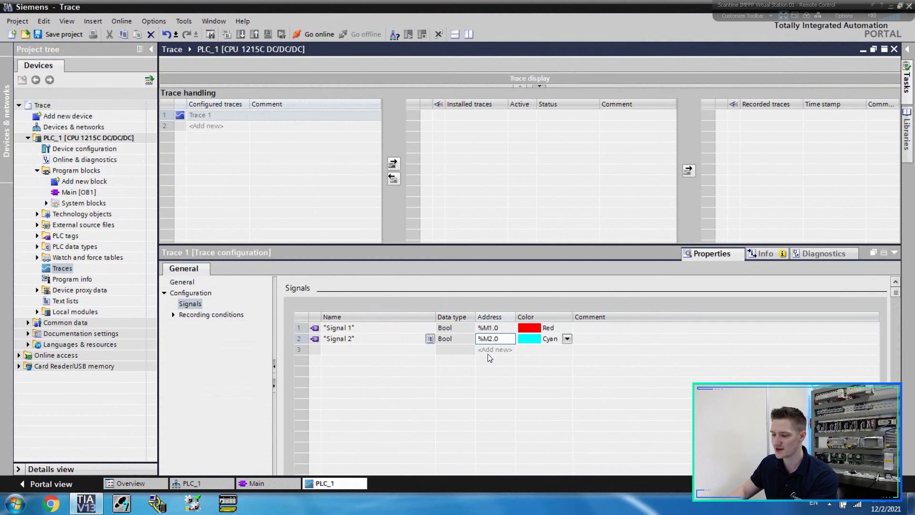
{"action": "left_click", "coordinate": [491, 349]}
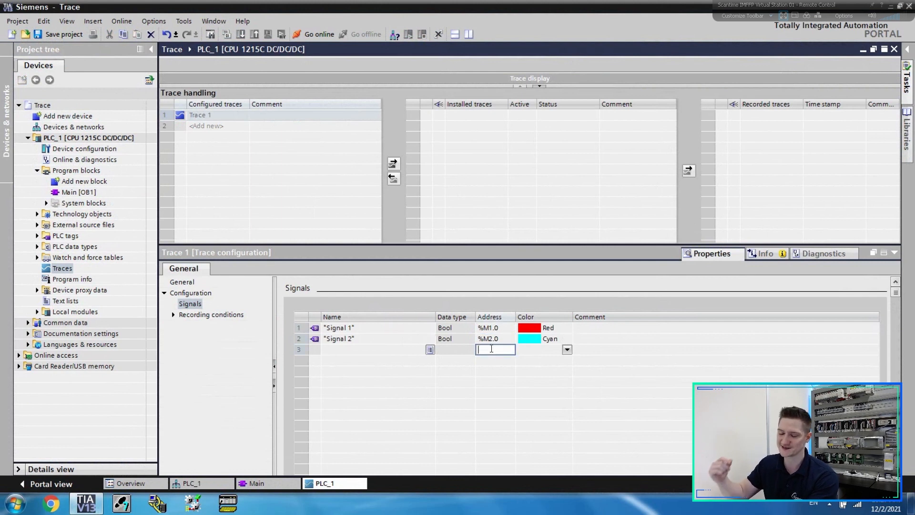
{"action": "type", "text": "Q0.0"}
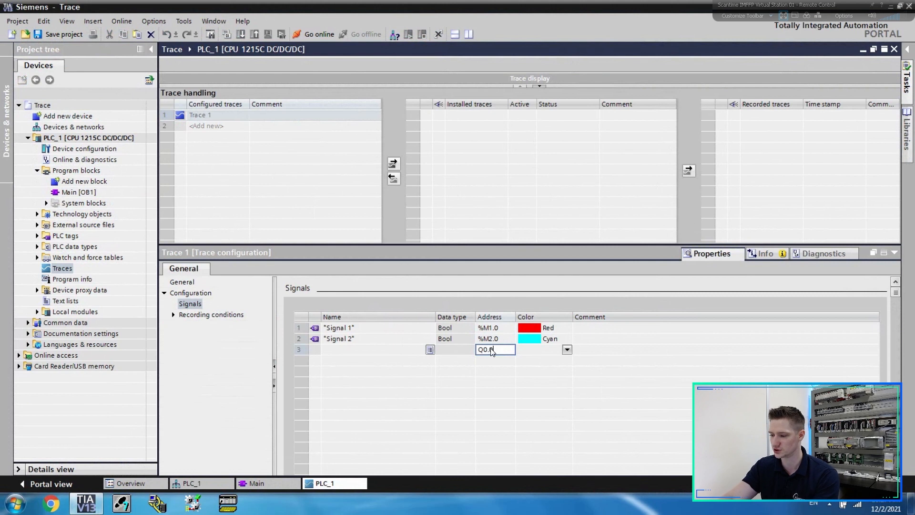
{"action": "key", "text": "Return"}
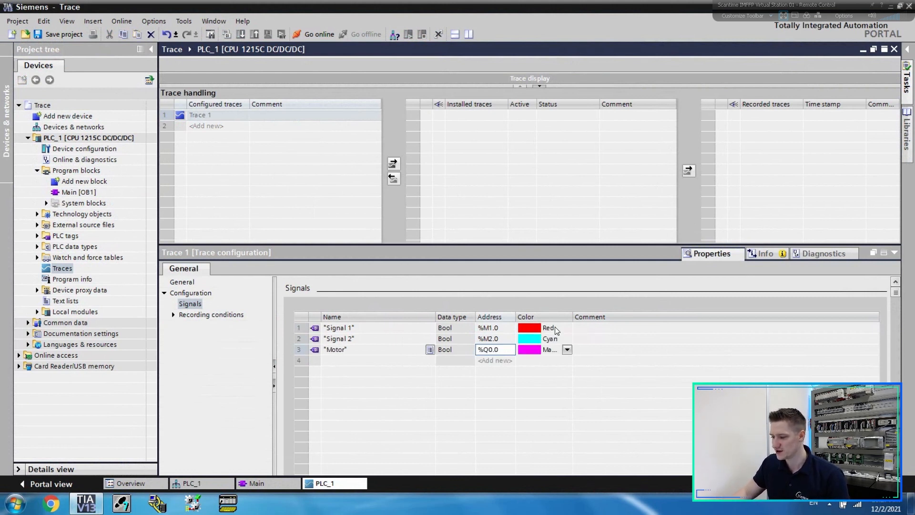
Step: Set the trace color of Signal 2 to Blue and of Motor to Pure Green
{"action": "left_click", "coordinate": [552, 350]}
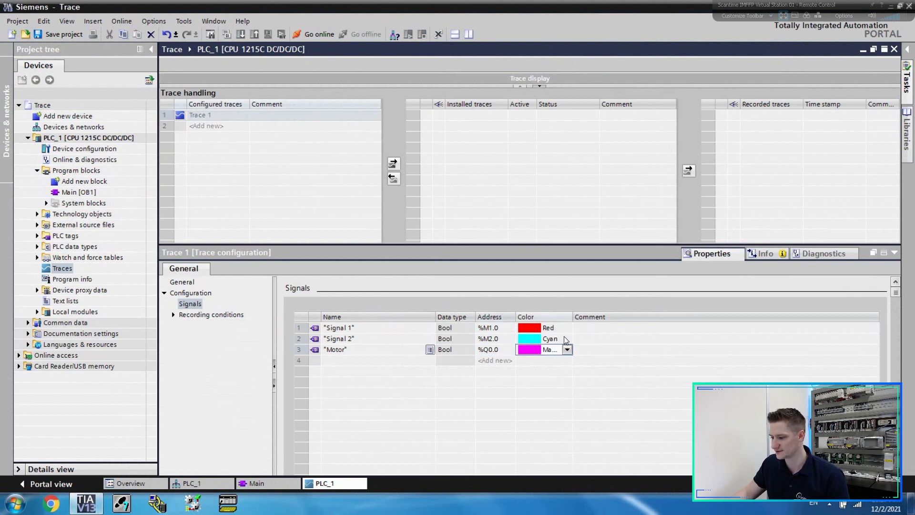
{"action": "left_click", "coordinate": [565, 339]}
{"action": "left_click", "coordinate": [567, 338]}
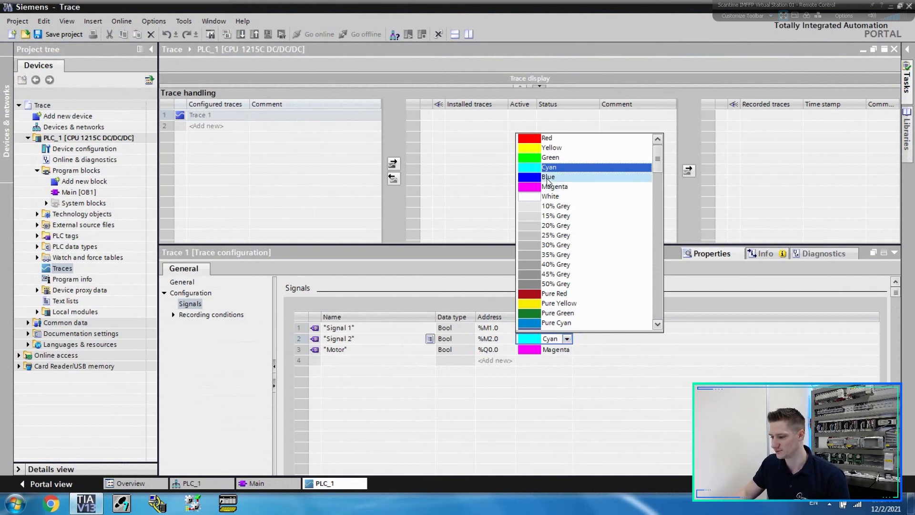
{"action": "left_click", "coordinate": [547, 177]}
{"action": "left_click", "coordinate": [562, 352]}
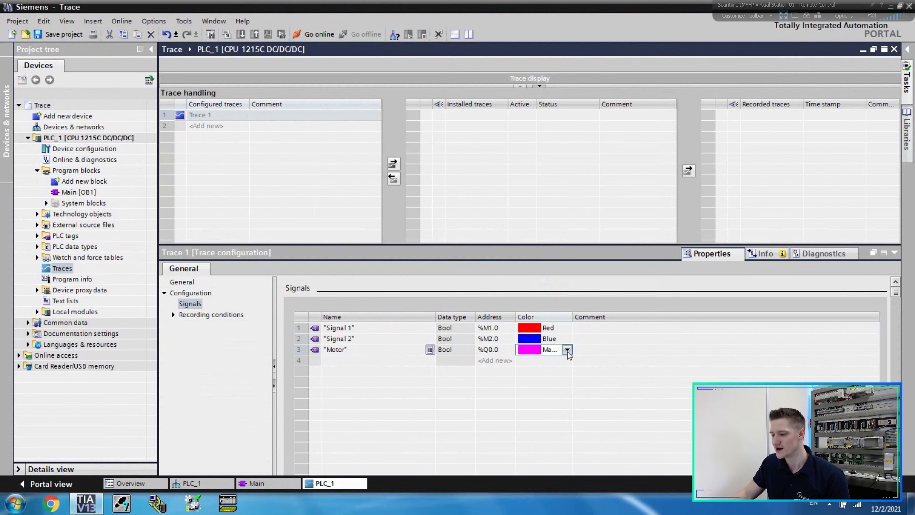
{"action": "left_click", "coordinate": [567, 351]}
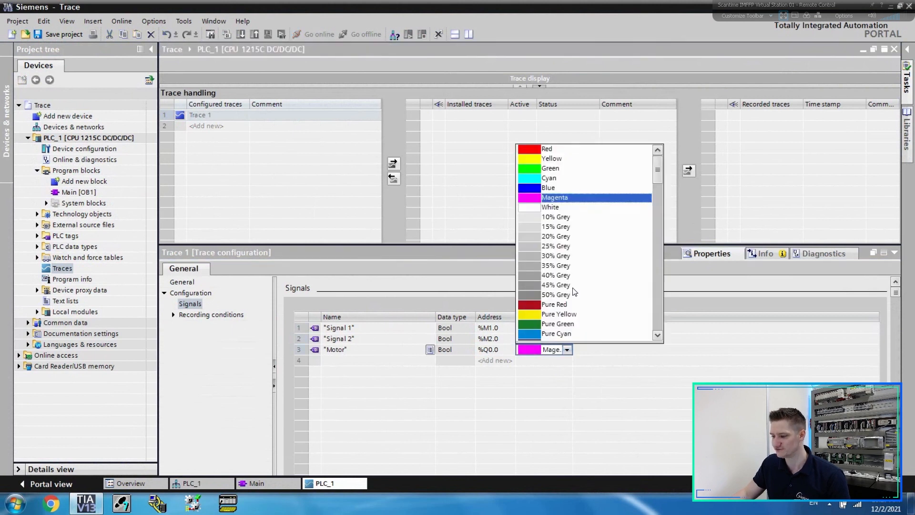
{"action": "left_click", "coordinate": [566, 325]}
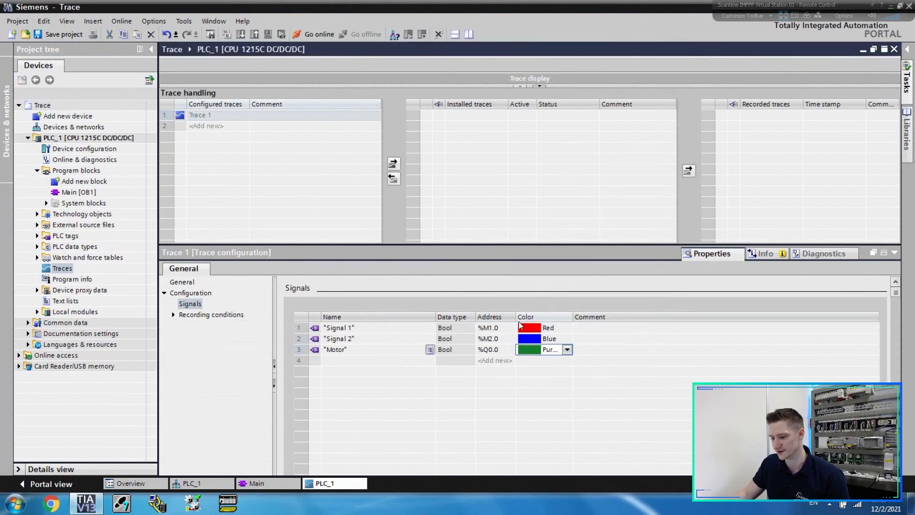
{"action": "left_click", "coordinate": [639, 393]}
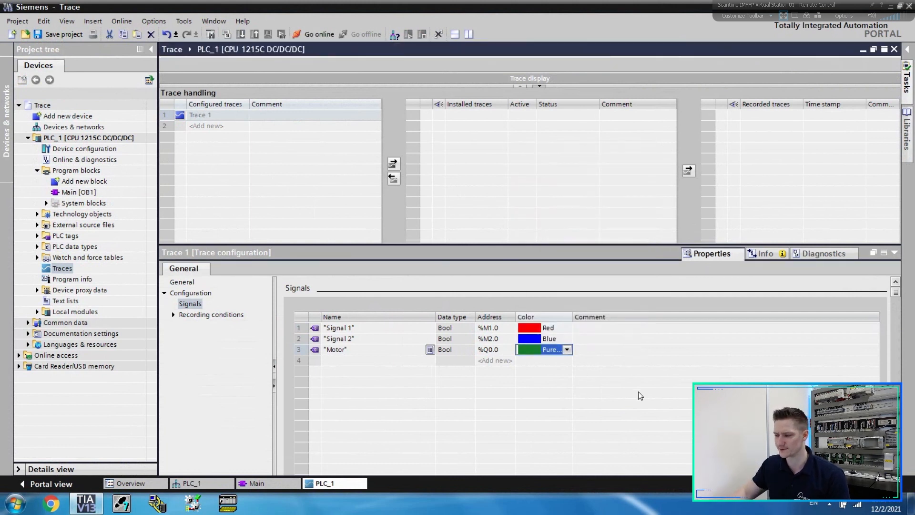
Step: Open the sampling conditions of Trace 1 and review the sampling block, the recording interval and its Cycle unit
{"action": "left_click", "coordinate": [173, 315]}
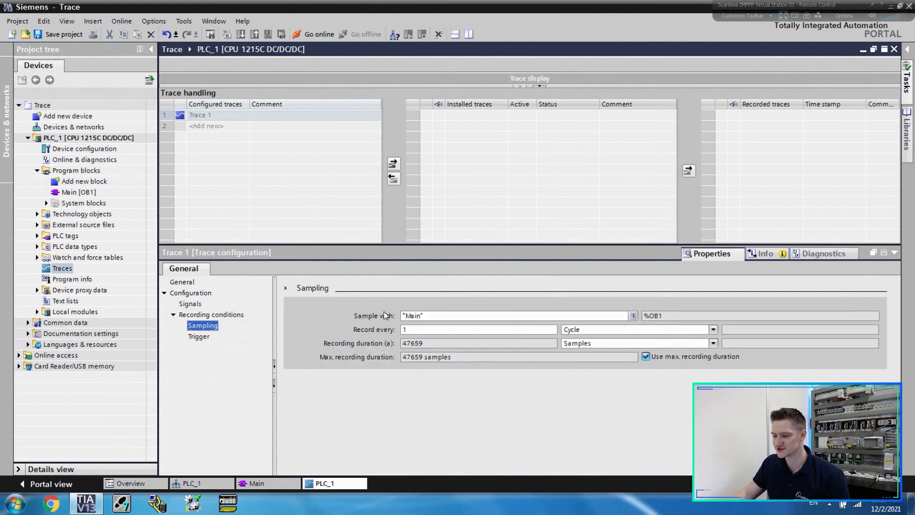
{"action": "left_click", "coordinate": [411, 316]}
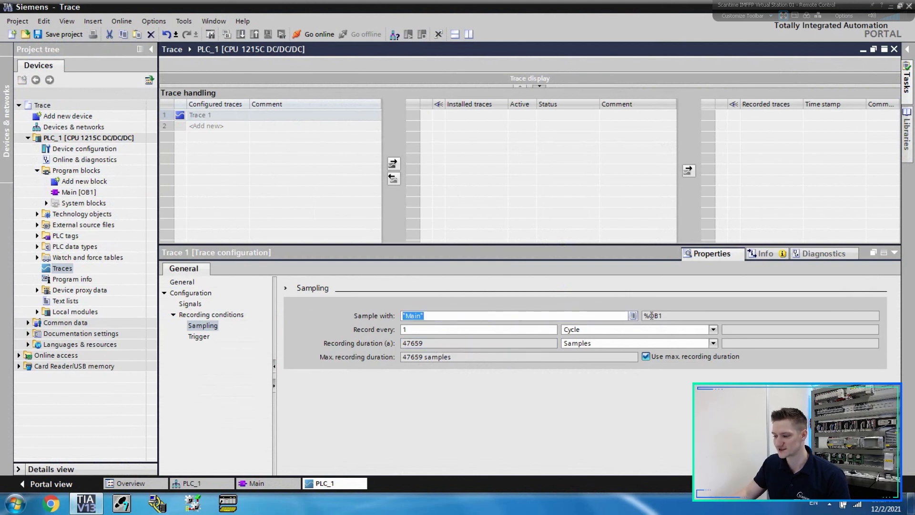
{"action": "left_click", "coordinate": [404, 330]}
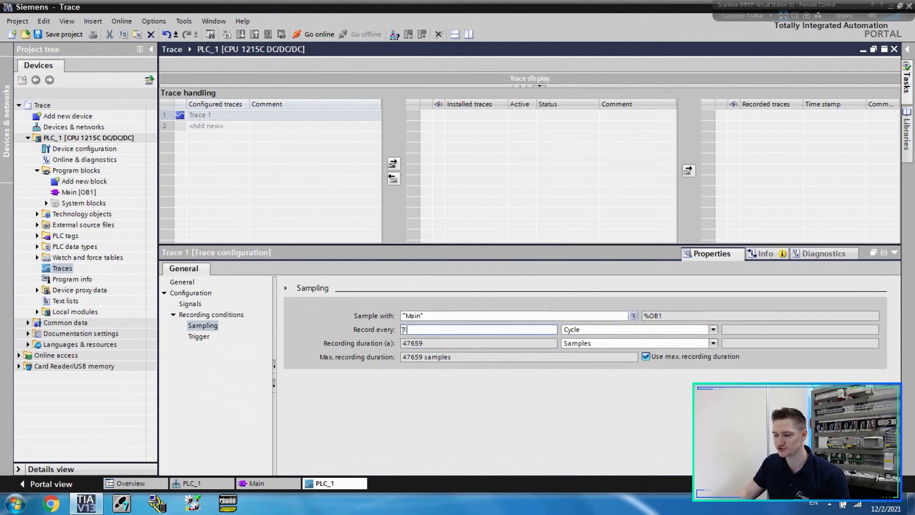
{"action": "double_click", "coordinate": [404, 330]}
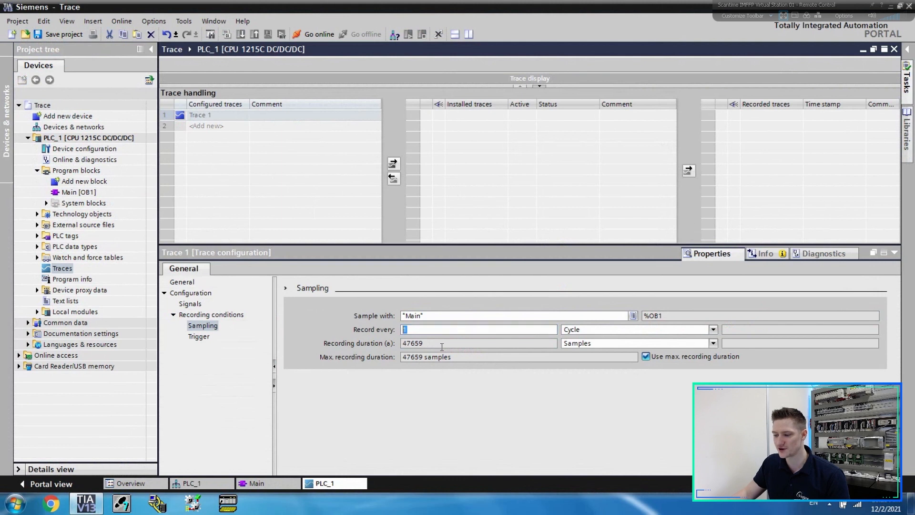
{"action": "left_click", "coordinate": [698, 333]}
{"action": "left_click", "coordinate": [600, 339]}
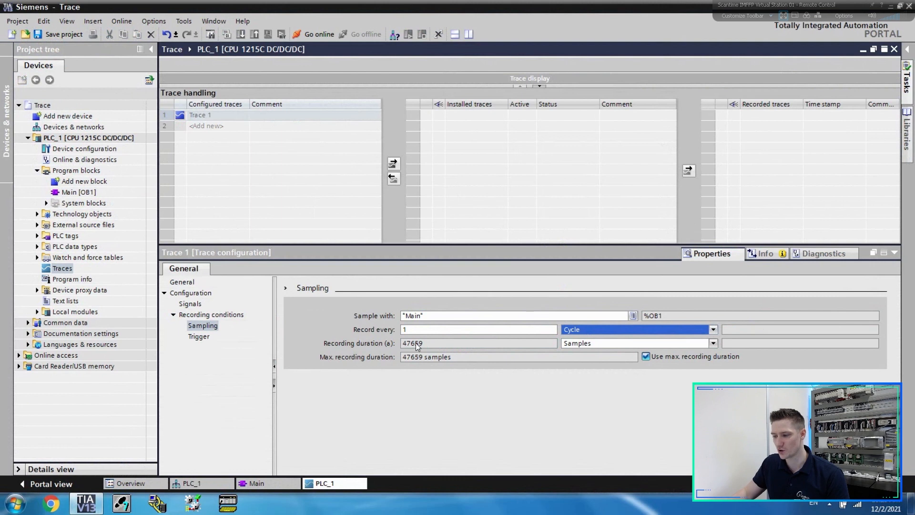
Step: Examine the recording duration, the maximum recording duration and the option to use the maximum in the sampling settings
{"action": "left_click_drag", "start_coordinate": [423, 343], "coordinate": [405, 344]}
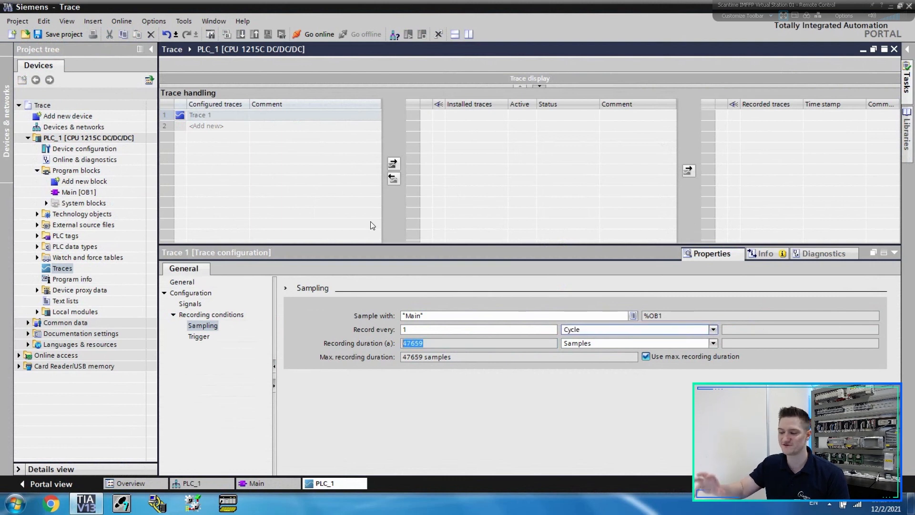
{"action": "left_click", "coordinate": [424, 344]}
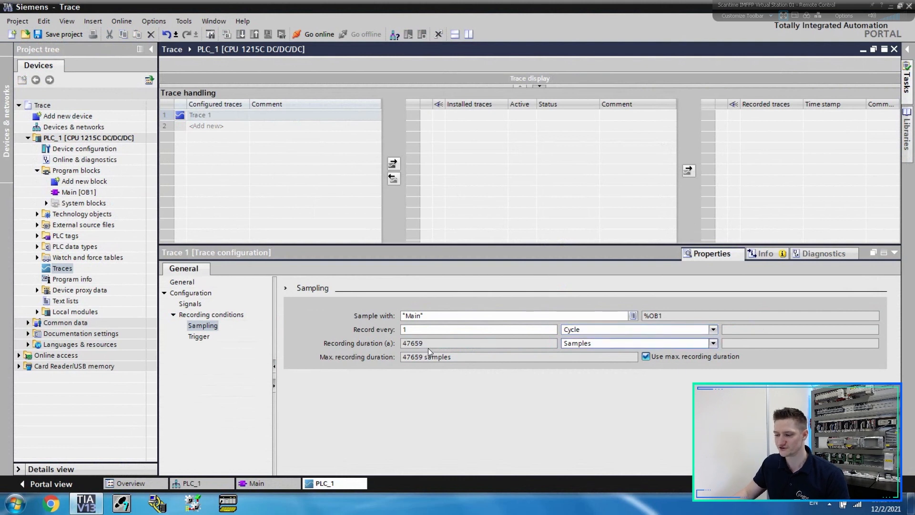
{"action": "left_click_drag", "start_coordinate": [423, 344], "coordinate": [403, 343]}
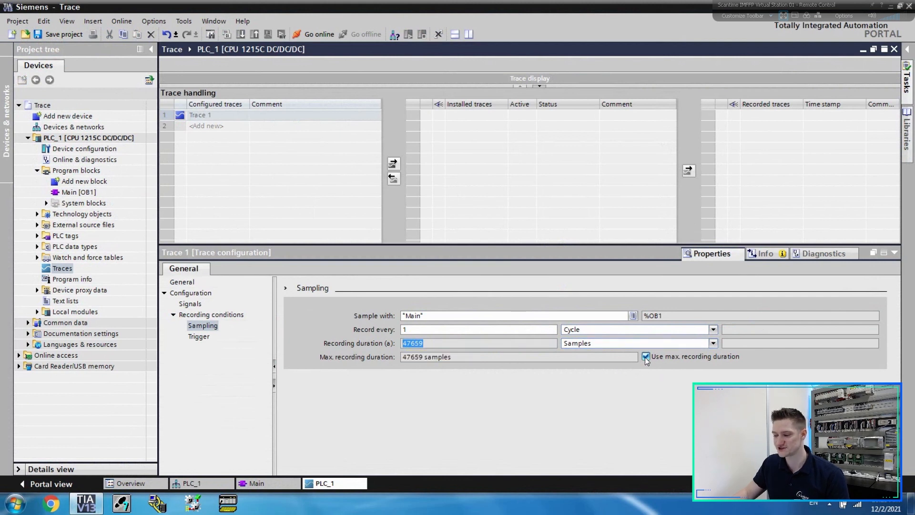
{"action": "left_click", "coordinate": [516, 358]}
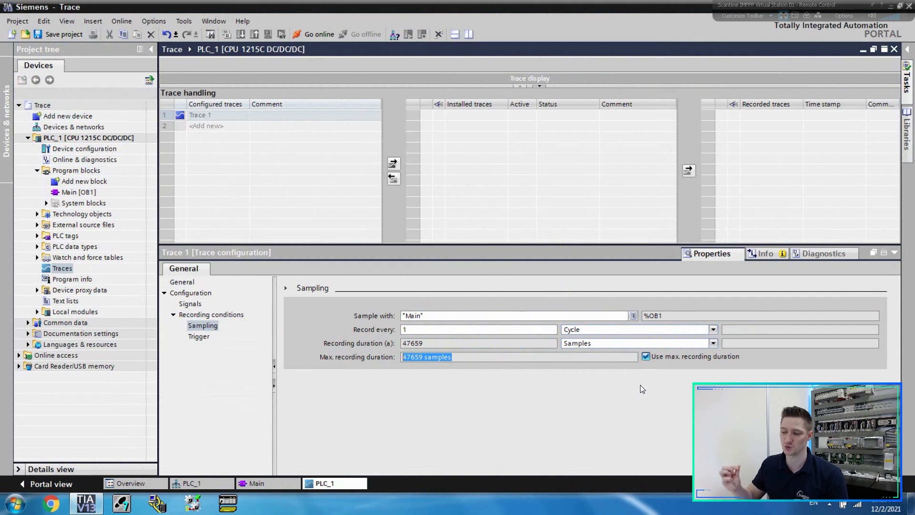
{"action": "left_click", "coordinate": [426, 358]}
{"action": "key", "text": "shift+Left"}
{"action": "key", "text": "shift+Left"}
{"action": "key", "text": "shift+Left"}
{"action": "key", "text": "shift+Left"}
{"action": "key", "text": "shift+Left"}
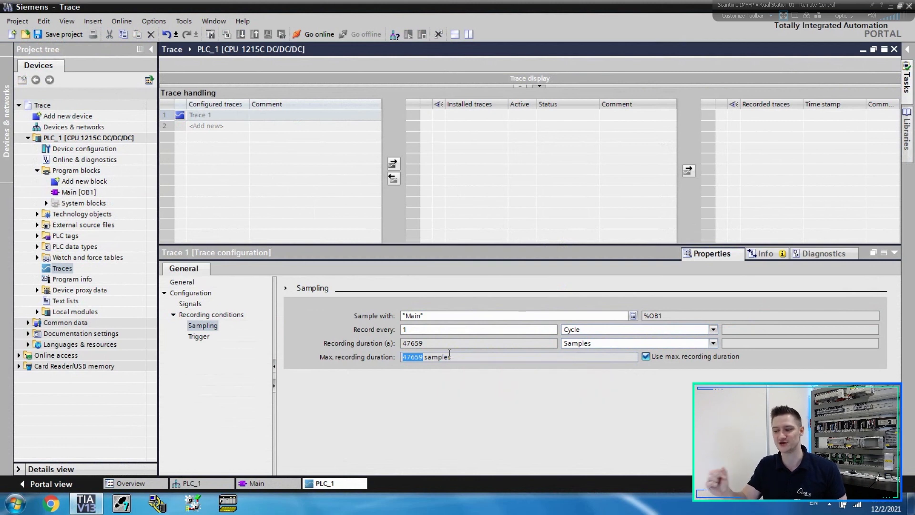
{"action": "left_click_drag", "start_coordinate": [452, 357], "coordinate": [401, 369]}
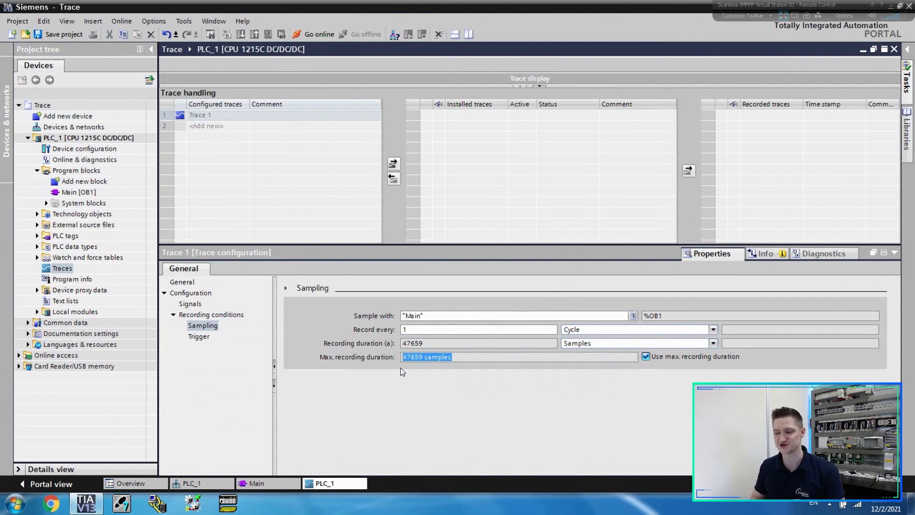
Step: Set the sampling of Trace 1 to record every 10 cycles
{"action": "left_click", "coordinate": [425, 330]}
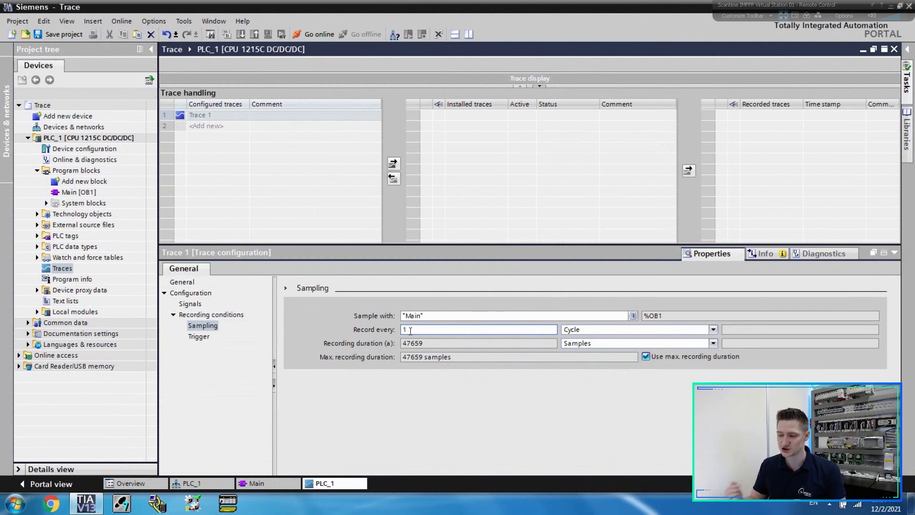
{"action": "type", "text": "0"}
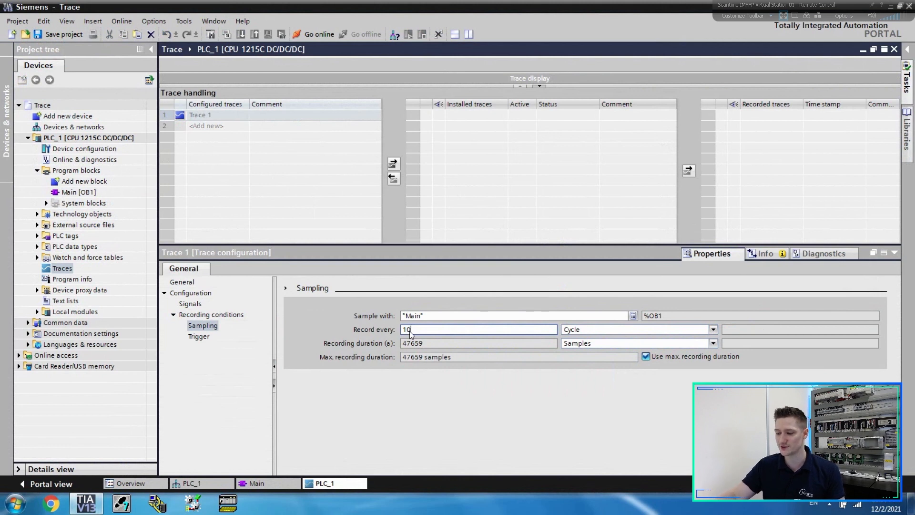
{"action": "left_click", "coordinate": [447, 343]}
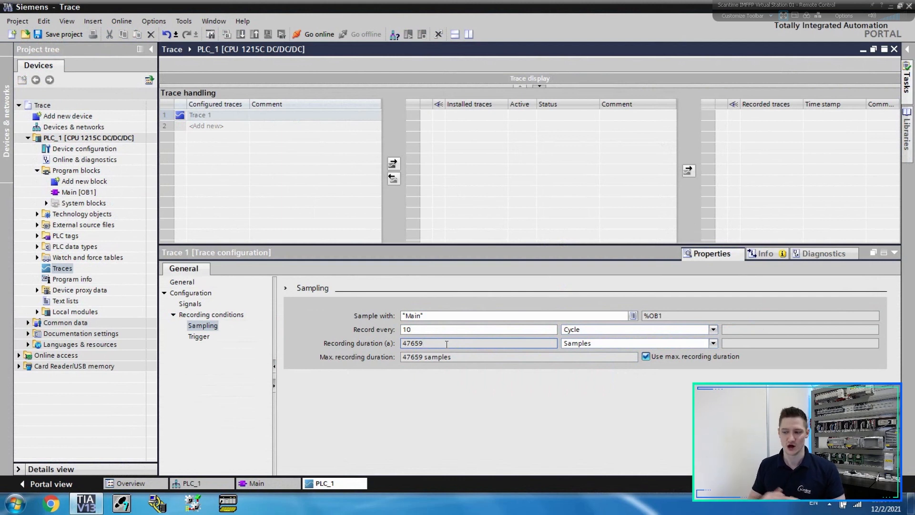
{"action": "left_click", "coordinate": [445, 332]}
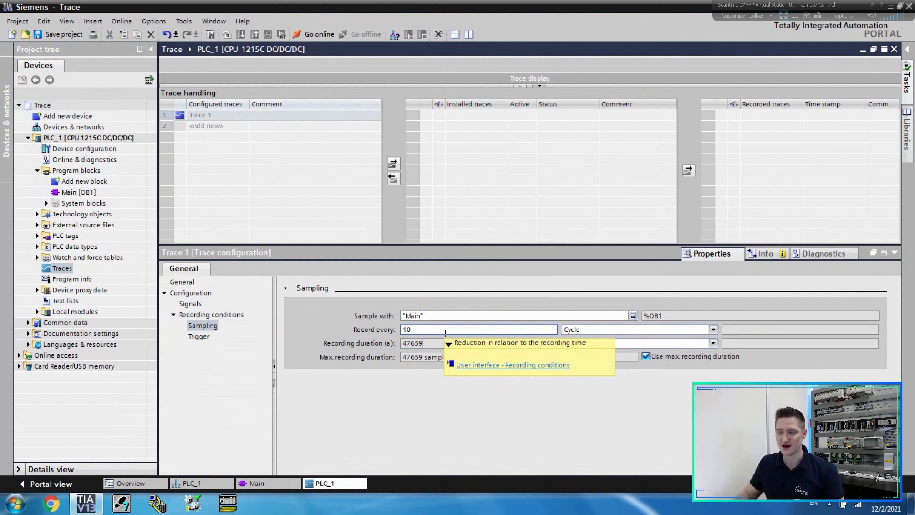
Step: Set the sampling of Trace 1 to record every 1 cycle
{"action": "type", "text": "00"}
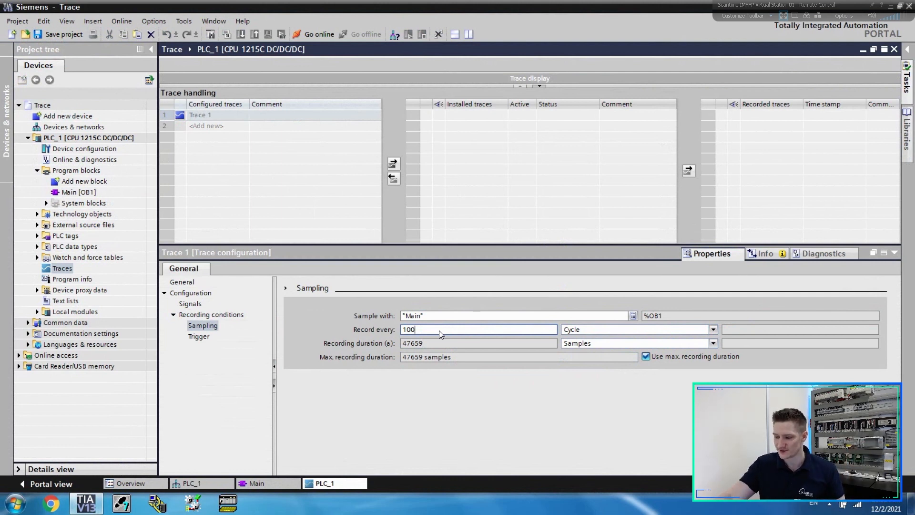
{"action": "key", "text": "BackSpace"}
{"action": "key", "text": "BackSpace"}
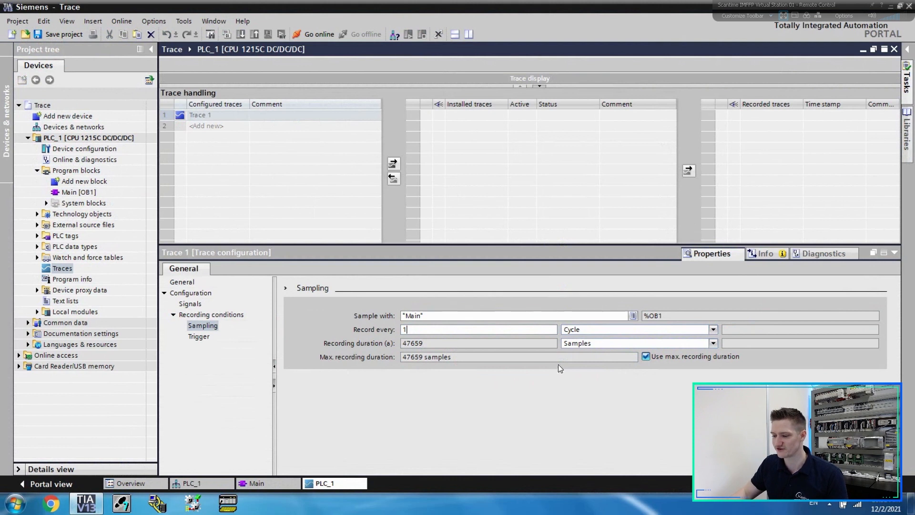
Step: Select Record immediately as the trigger mode of Trace 1, and recheck the list of recorded signals
{"action": "left_click", "coordinate": [200, 337]}
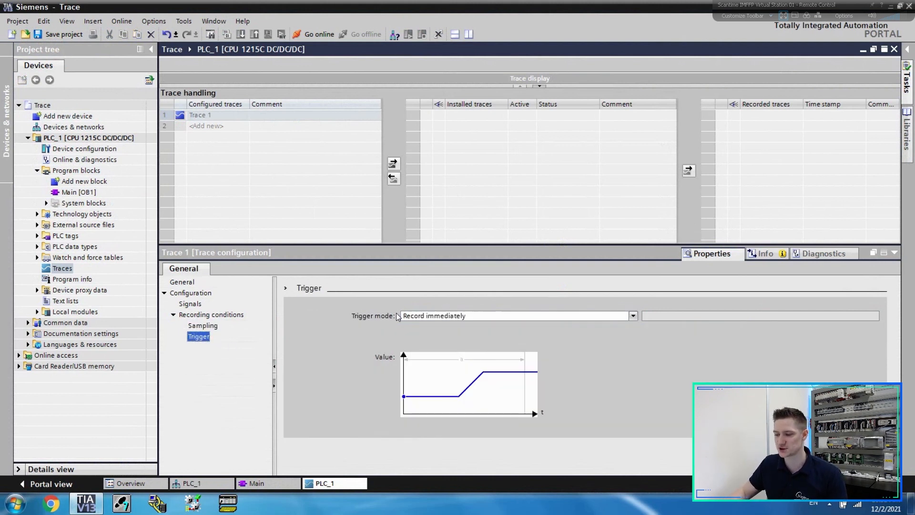
{"action": "left_click", "coordinate": [633, 316]}
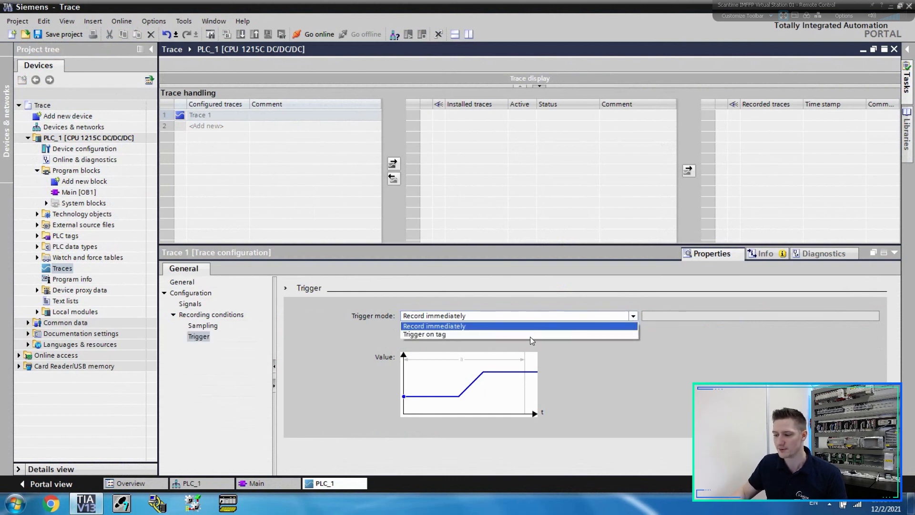
{"action": "left_click", "coordinate": [481, 327]}
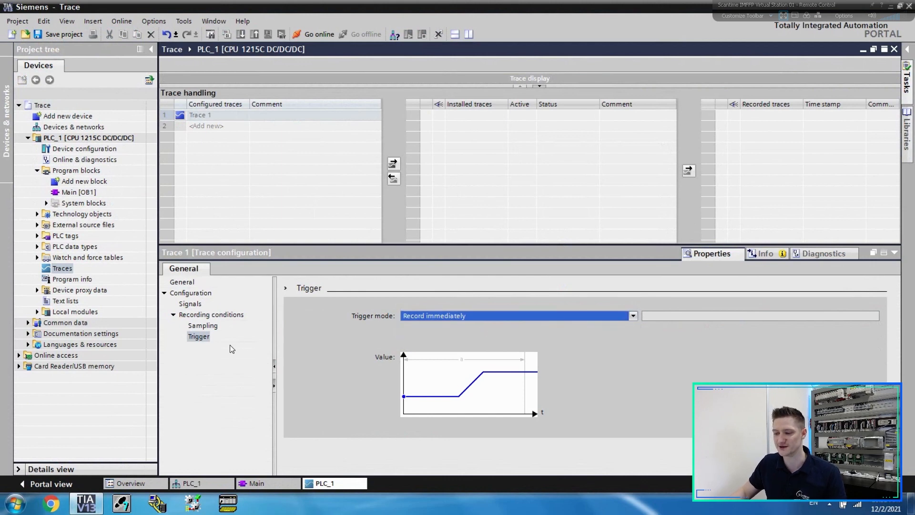
{"action": "left_click", "coordinate": [194, 306]}
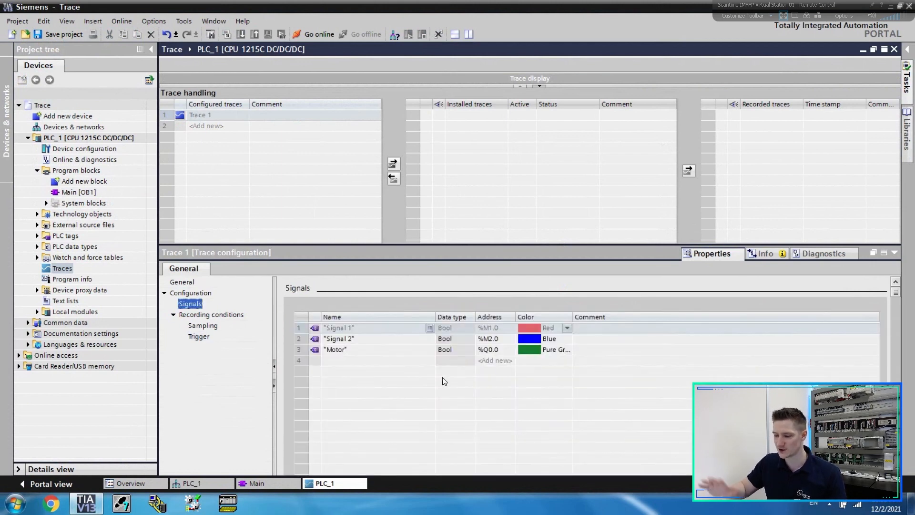
{"action": "left_click", "coordinate": [890, 251]}
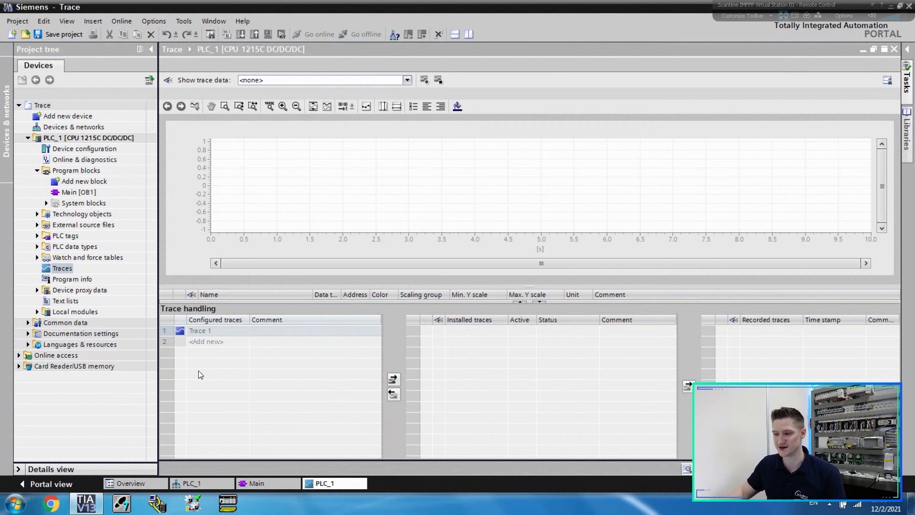
Step: Open Main [OB1] and complete the download to PLC_1 with Start all enabled
{"action": "double_click", "coordinate": [91, 192]}
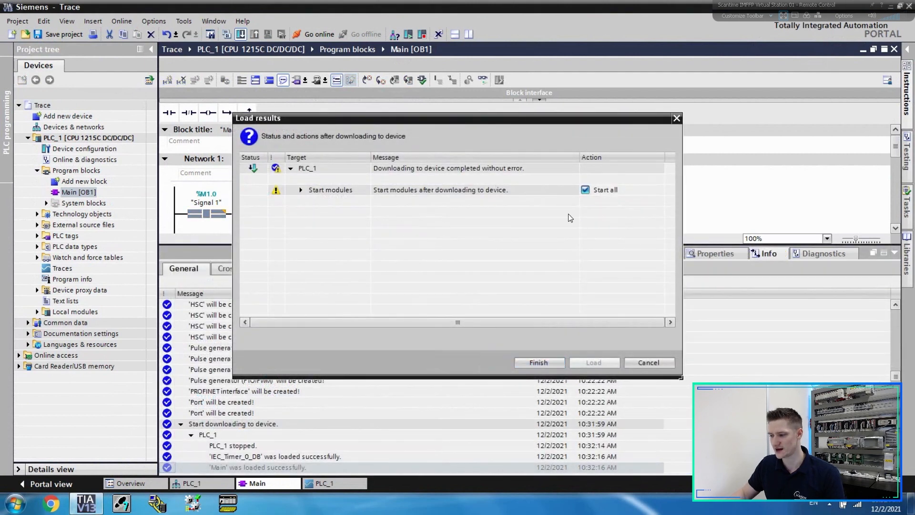
{"action": "left_click", "coordinate": [553, 363]}
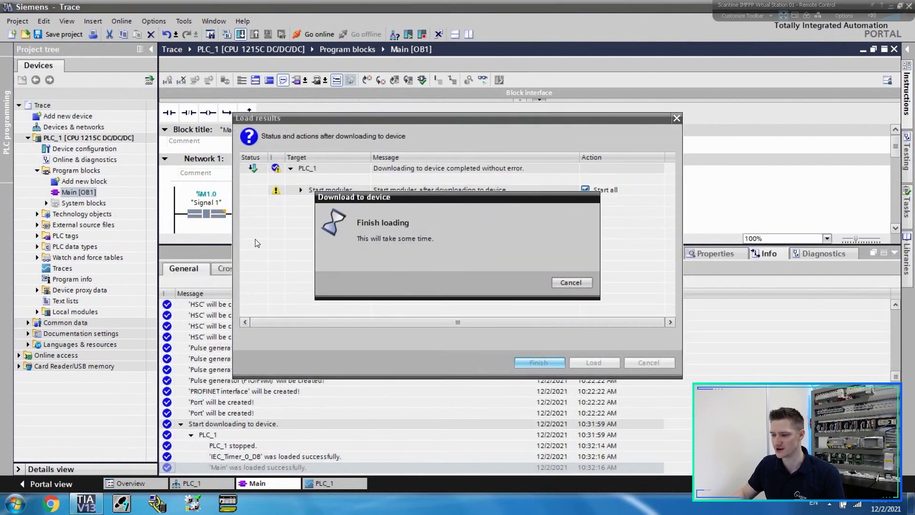
{"action": "left_click", "coordinate": [895, 253]}
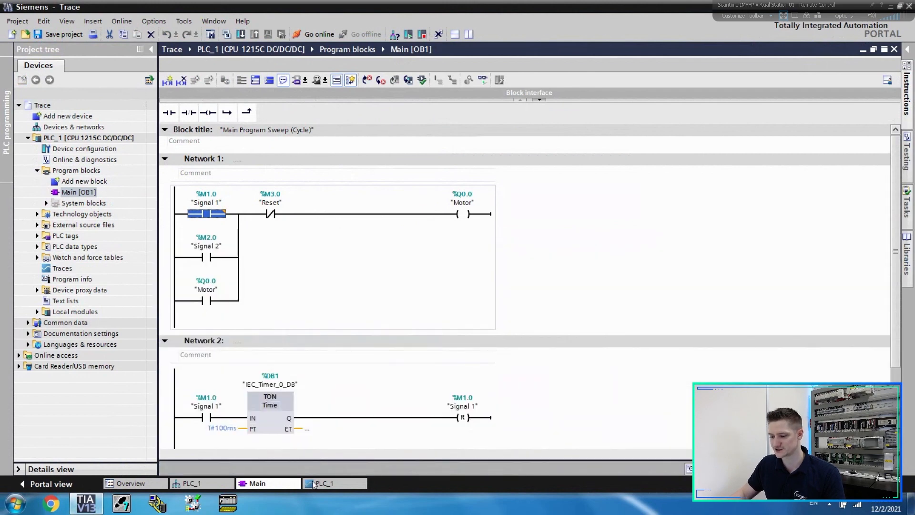
Step: Go online with PLC_1 from the trace editor, and install Trace 1 on the device with tracing enabled
{"action": "left_click", "coordinate": [330, 484]}
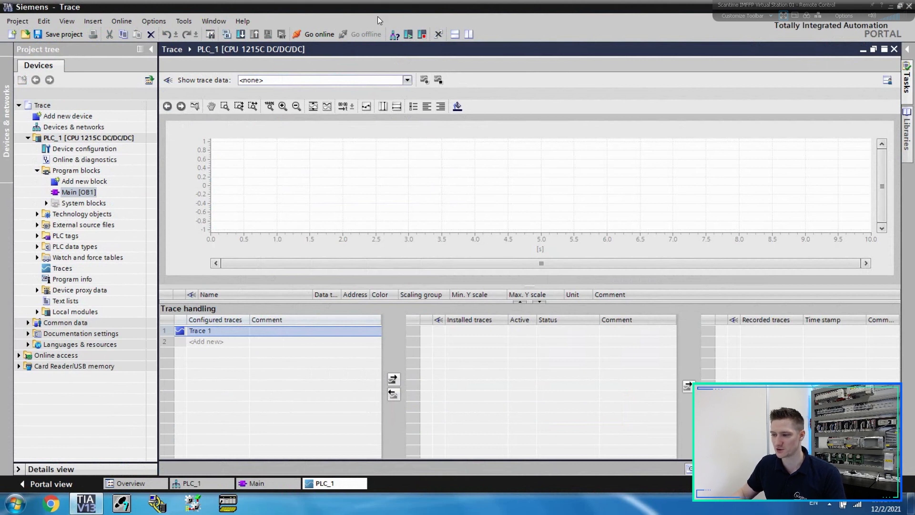
{"action": "left_click", "coordinate": [322, 37]}
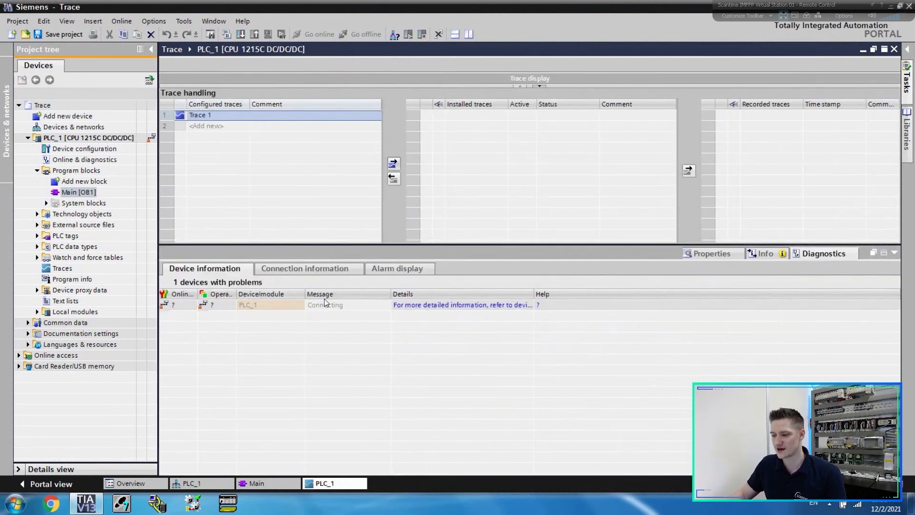
{"action": "left_click", "coordinate": [895, 255]}
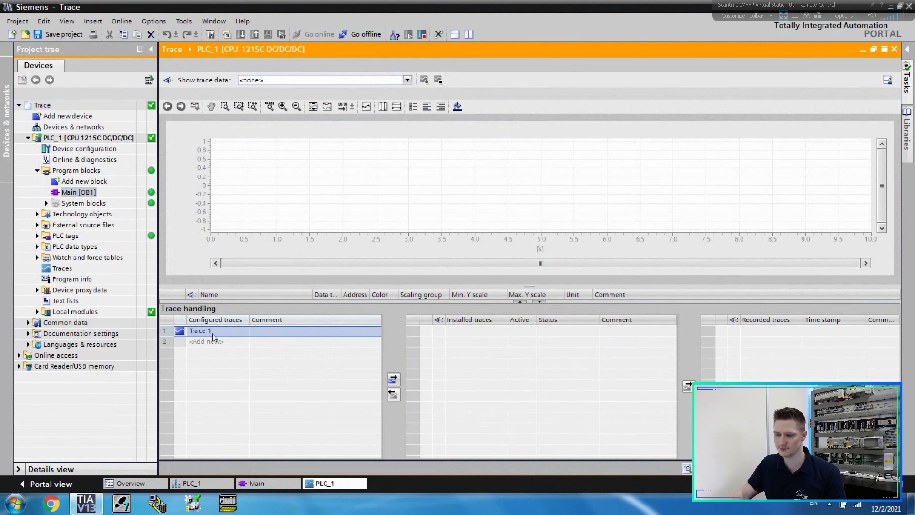
{"action": "left_click", "coordinate": [394, 379]}
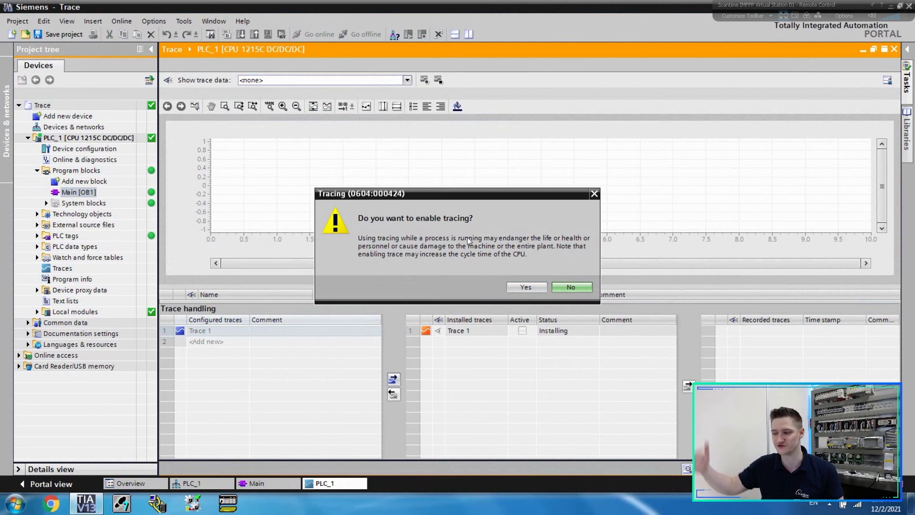
{"action": "left_click", "coordinate": [526, 288]}
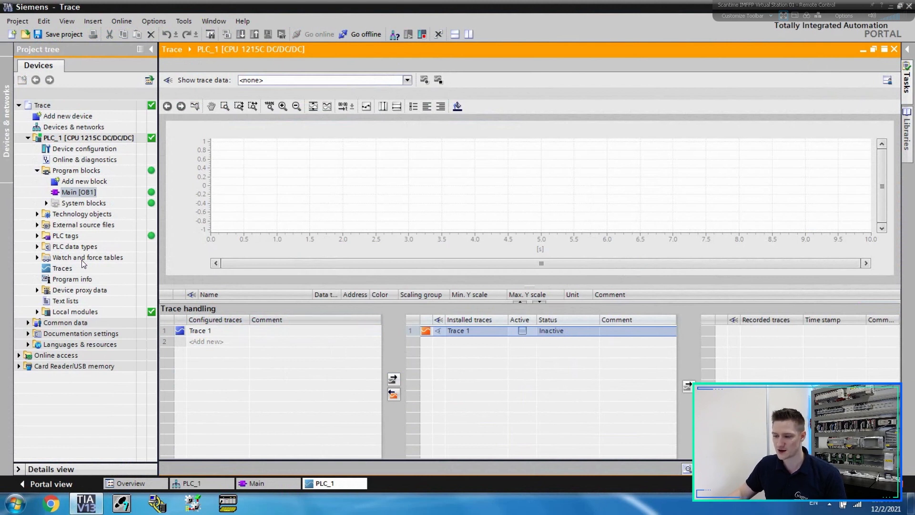
Step: Add a new watch table to PLC_1 and enter the addresses M1.0, M2.0 and M3.0
{"action": "left_click", "coordinate": [38, 258]}
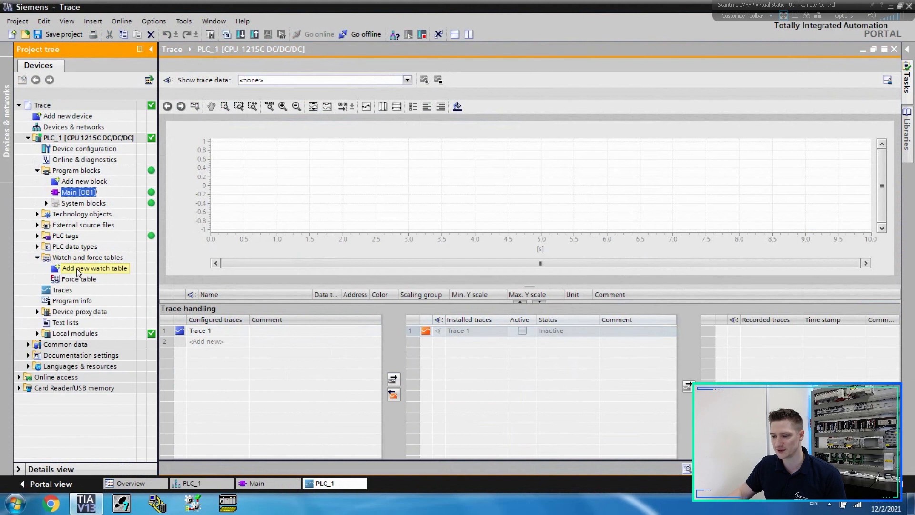
{"action": "double_click", "coordinate": [83, 269]}
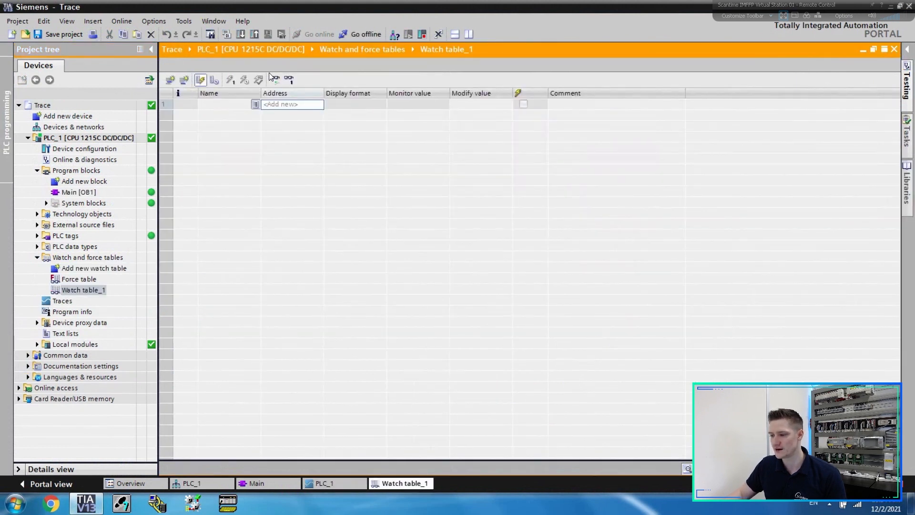
{"action": "left_click", "coordinate": [288, 105]}
{"action": "type", "text": "m1.0"}
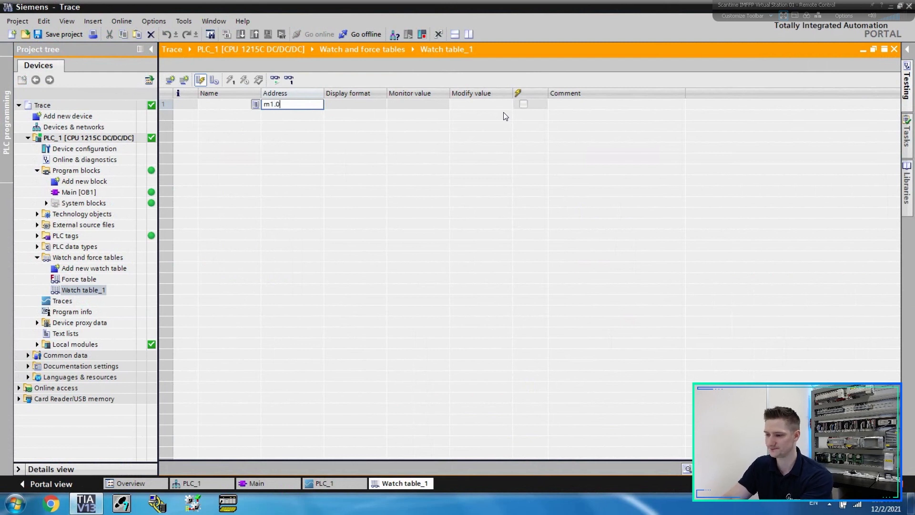
{"action": "key", "text": "Return"}
{"action": "type", "text": "m2.0"}
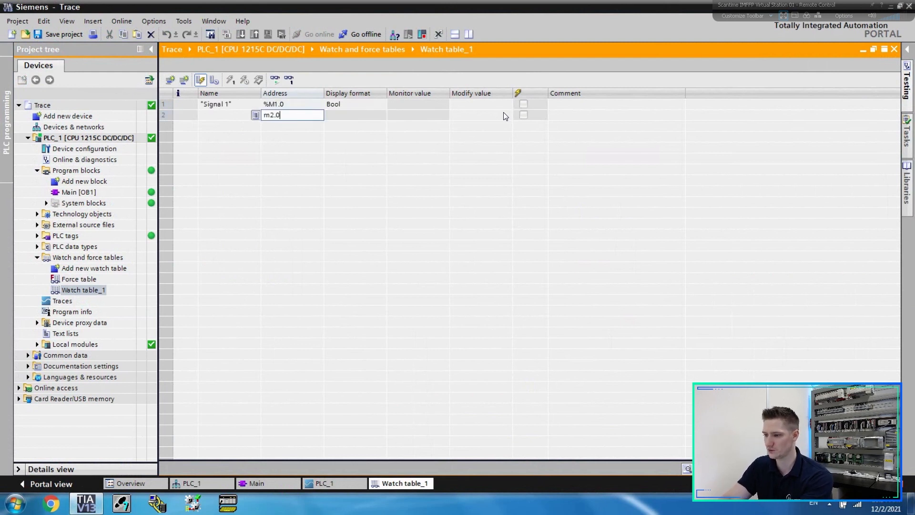
{"action": "key", "text": "Return"}
{"action": "type", "text": "m3"}
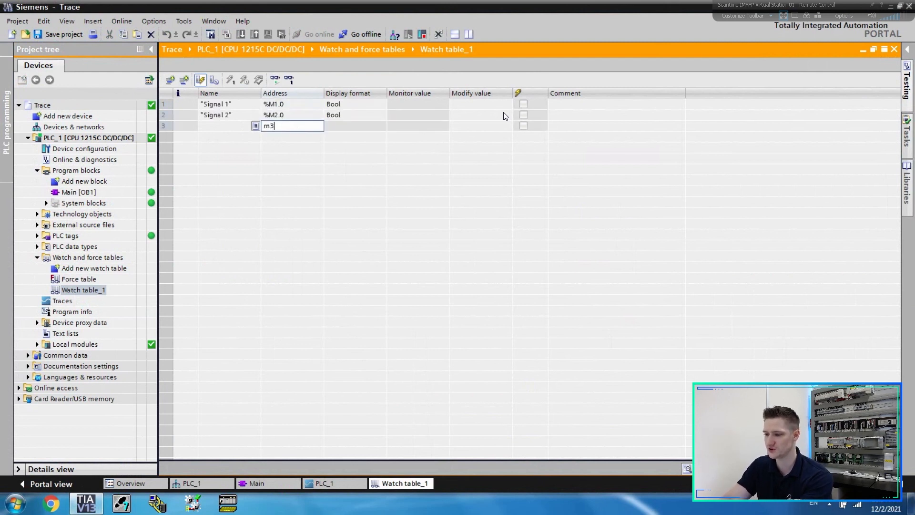
{"action": "type", "text": ".0"}
{"action": "key", "text": "Return"}
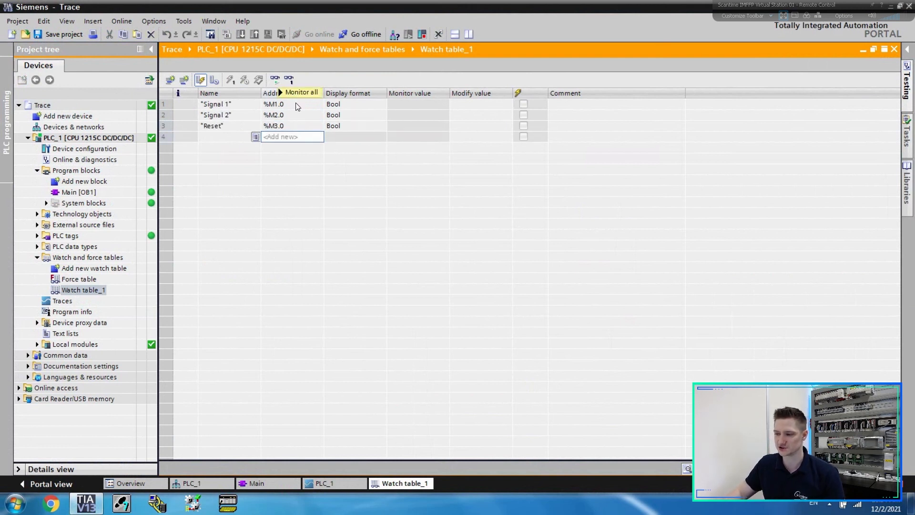
Step: Float the watch table as a smaller window below the trace diagram so both can be seen together
{"action": "left_click", "coordinate": [873, 49]}
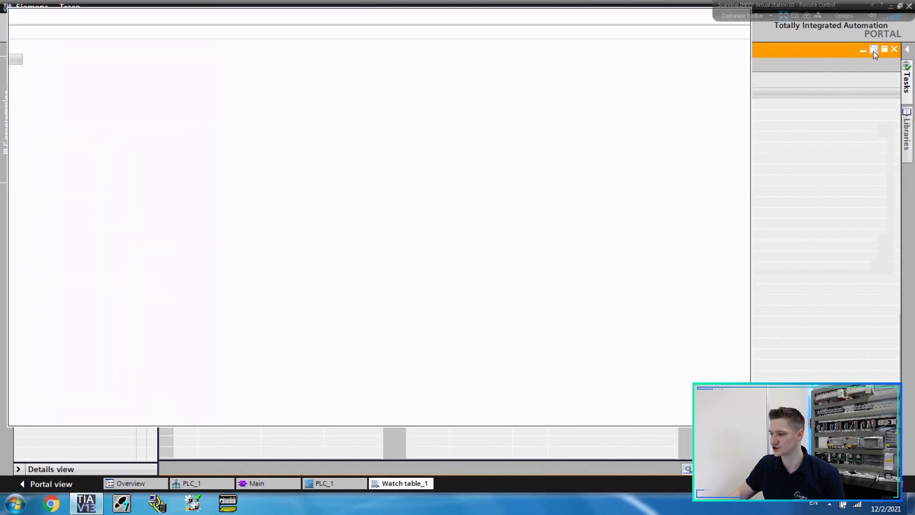
{"action": "left_click_drag", "start_coordinate": [625, 17], "coordinate": [641, 65]}
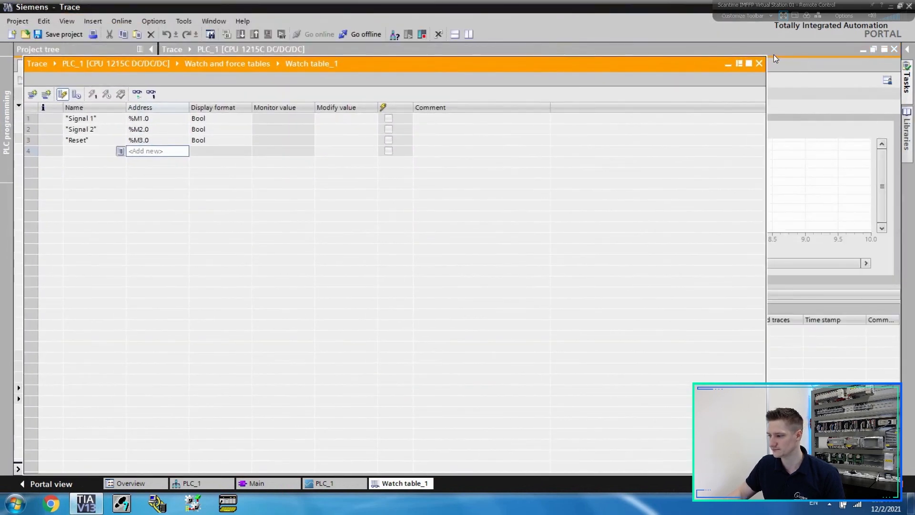
{"action": "mouse_move", "coordinate": [766, 55]}
{"action": "left_mouse_down"}
{"action": "mouse_move", "coordinate": [705, 98]}
{"action": "mouse_move", "coordinate": [424, 222]}
{"action": "mouse_move", "coordinate": [441, 289]}
{"action": "mouse_move", "coordinate": [456, 300]}
{"action": "left_mouse_up"}
{"action": "mouse_move", "coordinate": [369, 301]}
{"action": "left_mouse_down"}
{"action": "mouse_move", "coordinate": [620, 315]}
{"action": "mouse_move", "coordinate": [811, 277]}
{"action": "mouse_move", "coordinate": [782, 281]}
{"action": "left_mouse_up"}
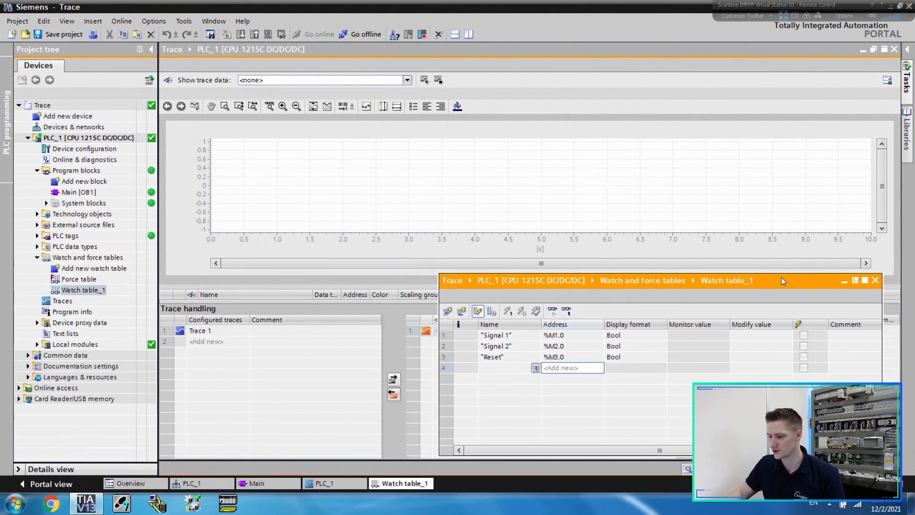
Step: Set the modify value of Signal 2 to 1 in the watch table
{"action": "left_click", "coordinate": [760, 347]}
{"action": "type", "text": "1"}
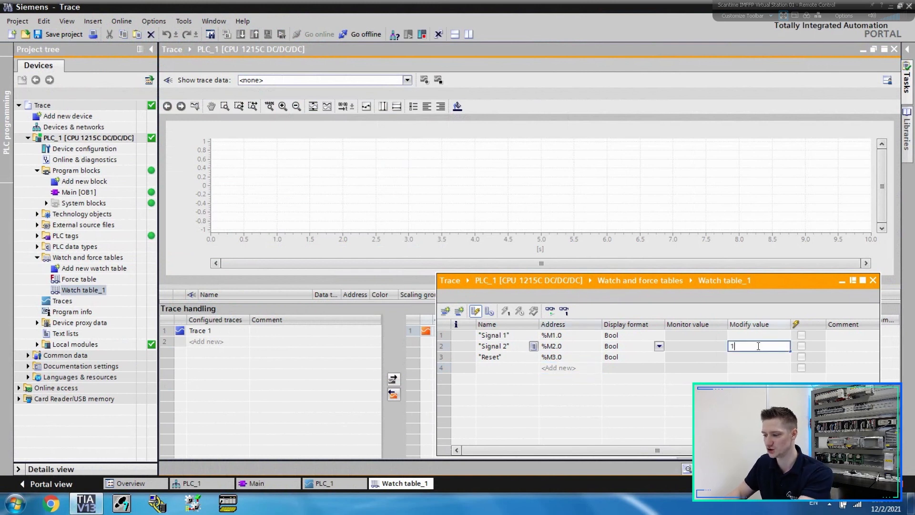
{"action": "key", "text": "Return"}
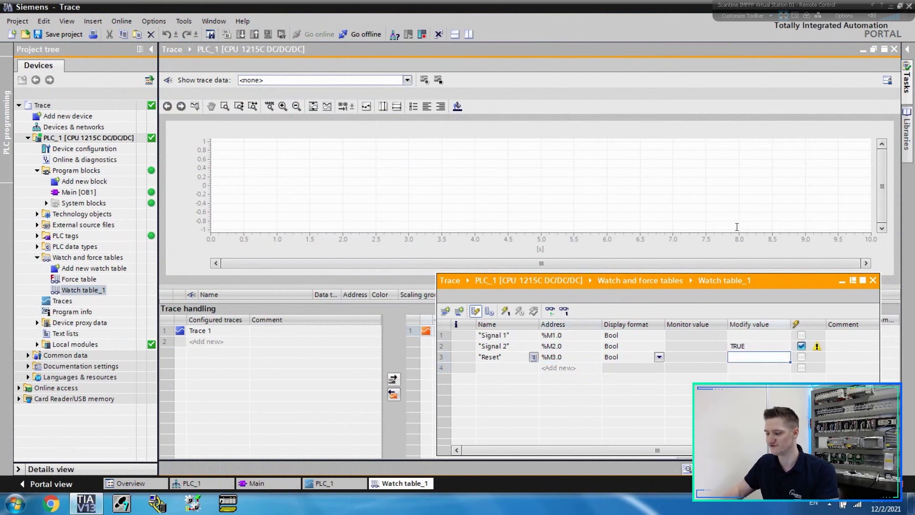
Step: Show the data of the installed Trace 1 in the diagram and activate its recording
{"action": "left_click", "coordinate": [407, 81]}
{"action": "left_click", "coordinate": [314, 99]}
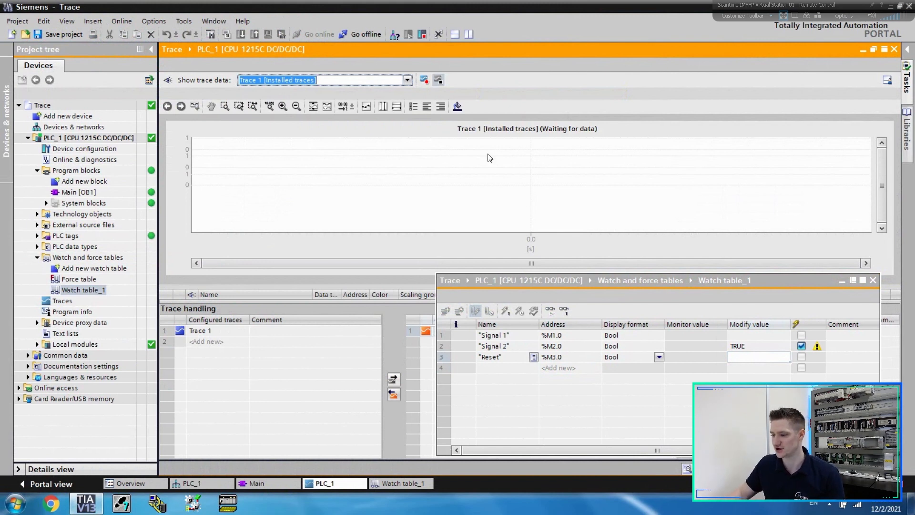
{"action": "left_click", "coordinate": [424, 81]}
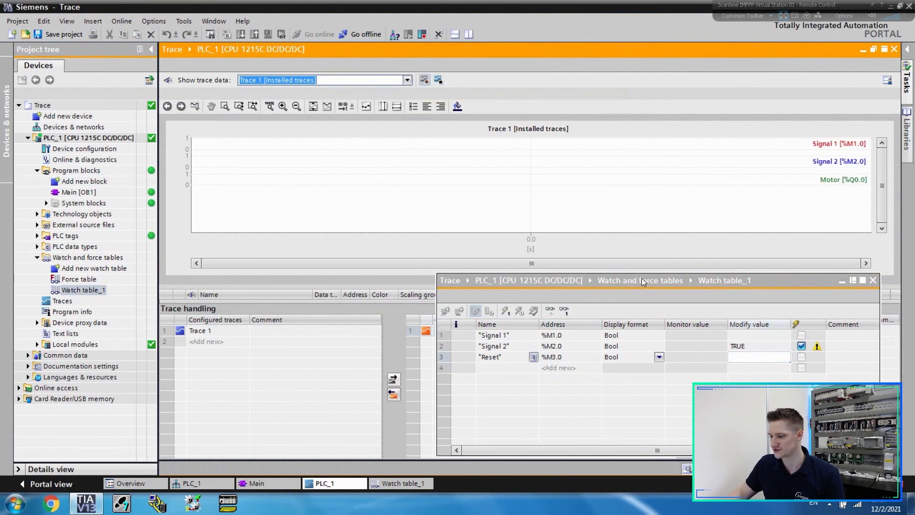
Step: Write the selected modify value of Signal 2 to the PLC once and monitor all tags of the watch table
{"action": "left_click", "coordinate": [641, 279]}
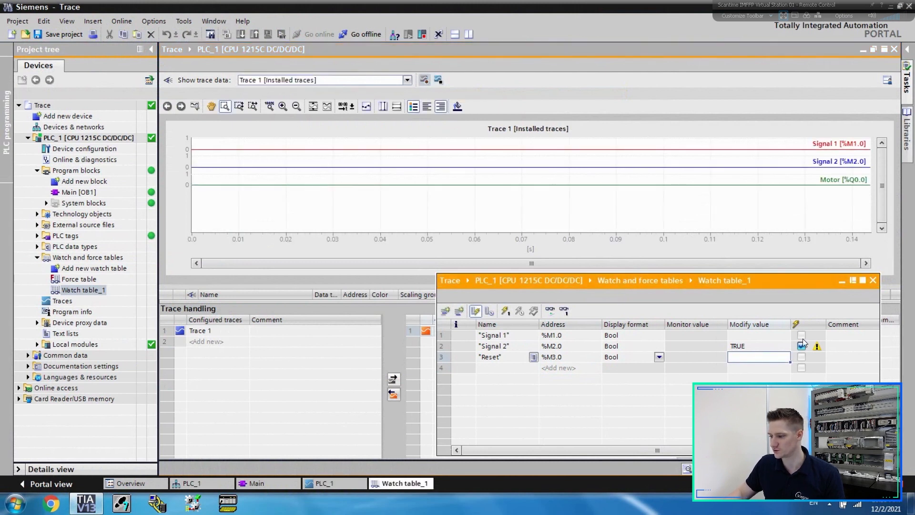
{"action": "left_click", "coordinate": [505, 311]}
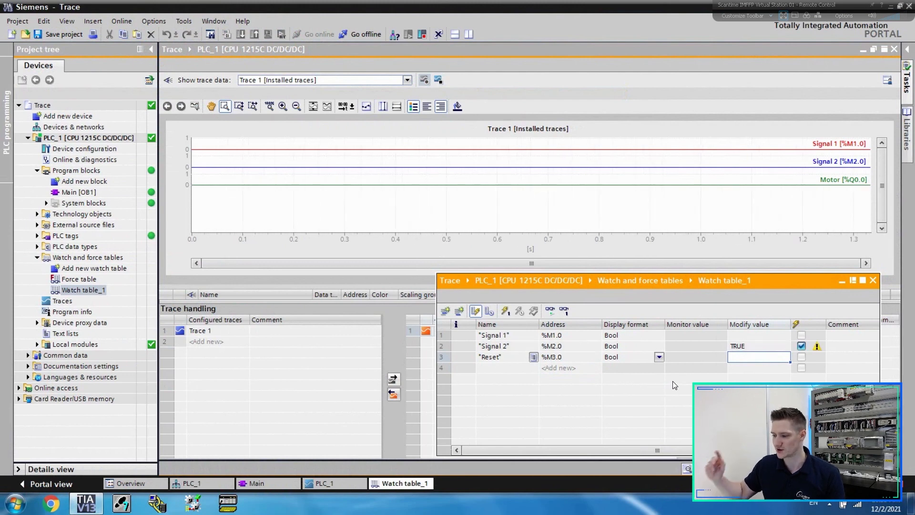
{"action": "left_click", "coordinate": [552, 311]}
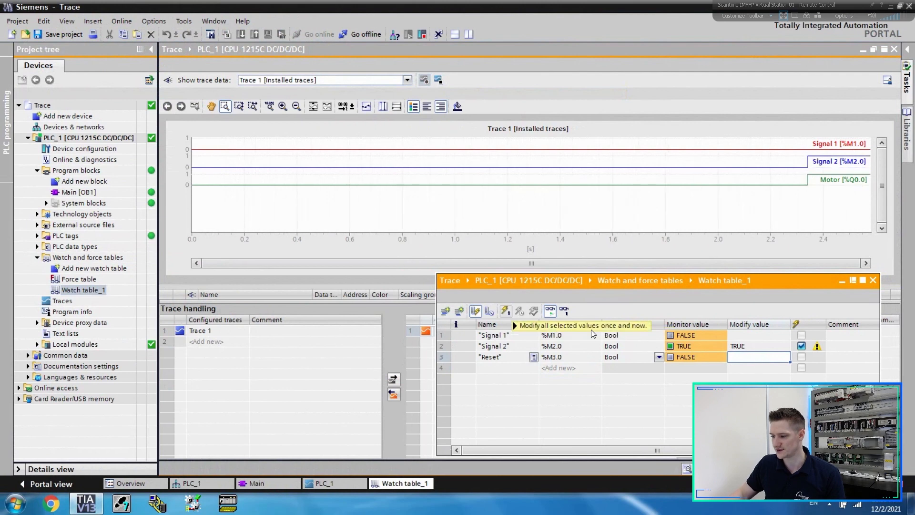
Step: Set the modify value of Signal 2 to 0 and write it to the PLC
{"action": "left_click", "coordinate": [763, 349]}
{"action": "type", "text": "0"}
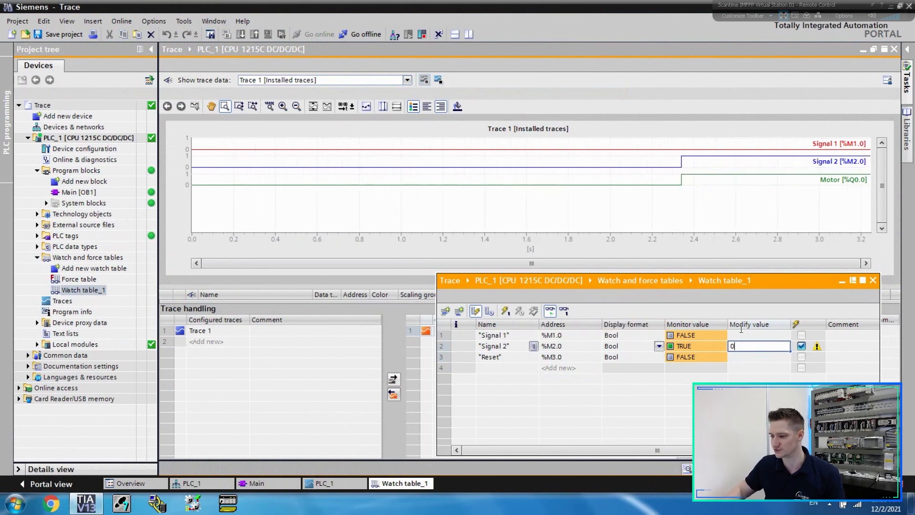
{"action": "left_click", "coordinate": [506, 312]}
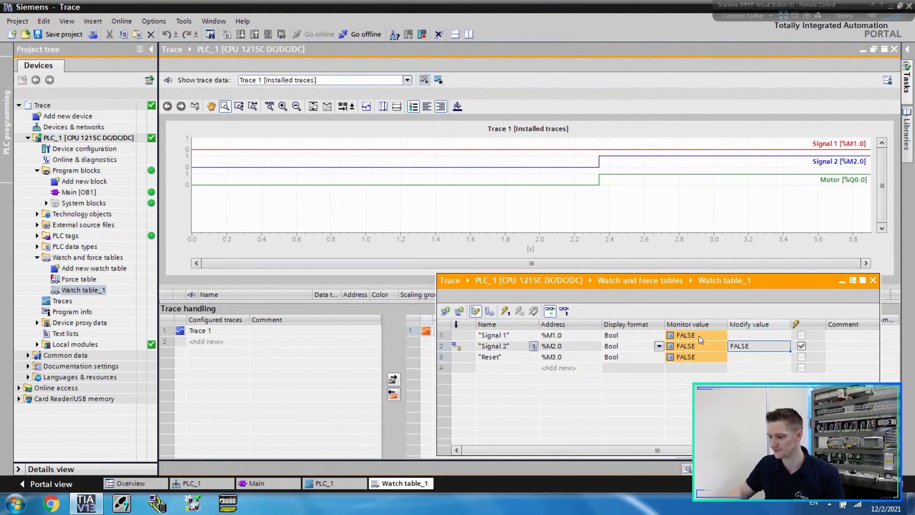
Step: Set the modify value of Reset to 1 in the watch table and write the selected values to the PLC once
{"action": "left_click", "coordinate": [757, 358]}
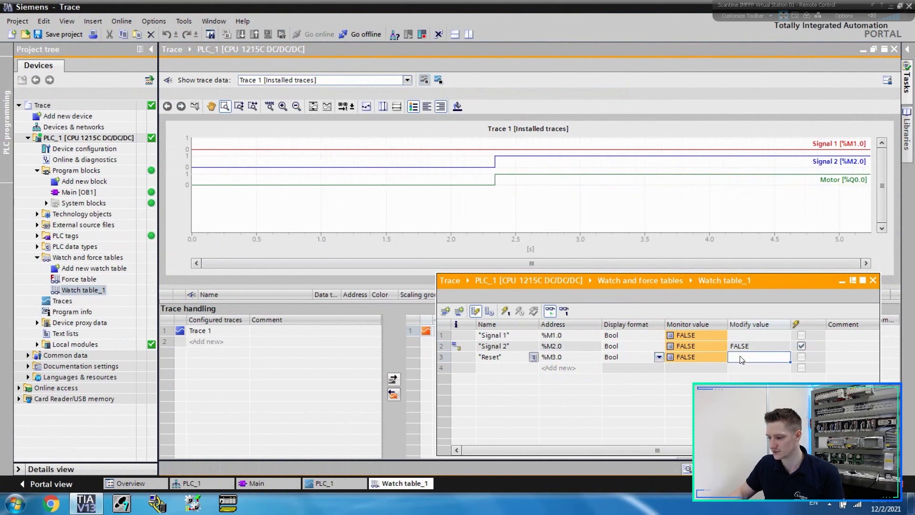
{"action": "type", "text": "1"}
{"action": "key", "text": "Return"}
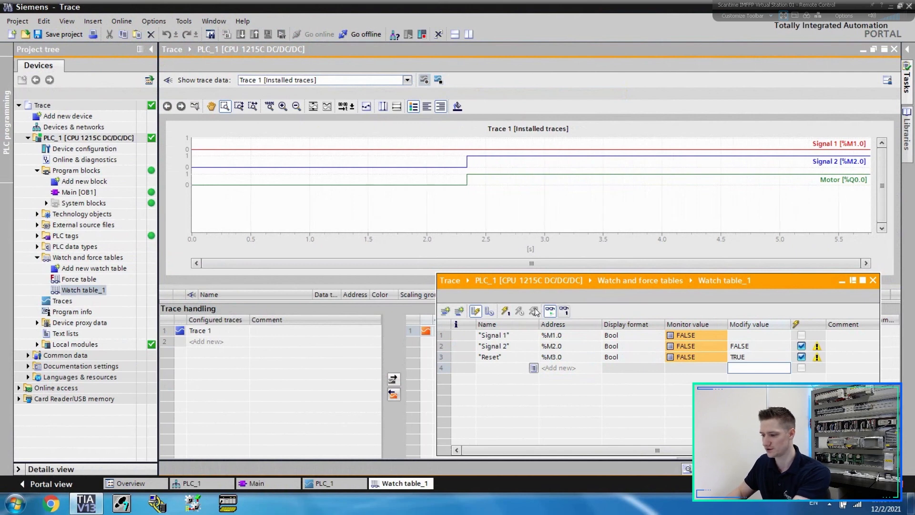
{"action": "left_click", "coordinate": [512, 312]}
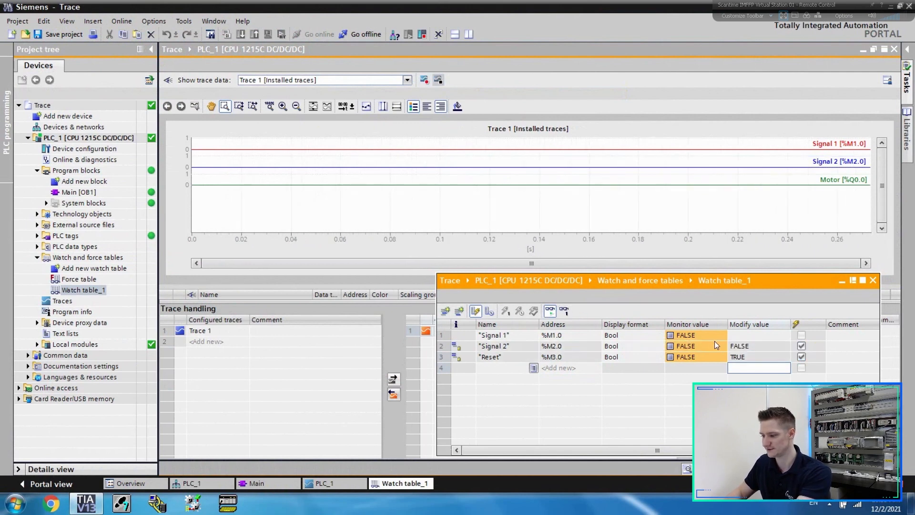
Step: Write 0 to the Reset tag from the watch table and minimize the watch table window
{"action": "left_click", "coordinate": [747, 357]}
{"action": "type", "text": "0"}
{"action": "key", "text": "Return"}
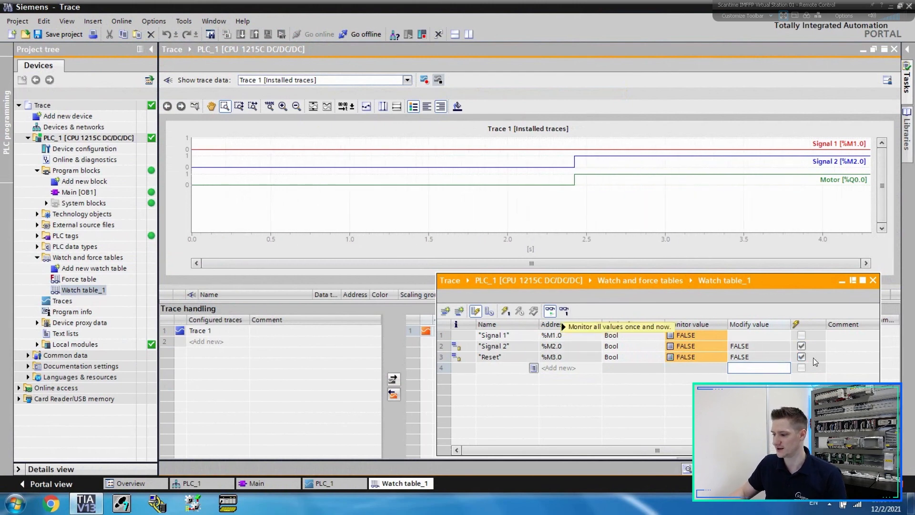
{"action": "left_click", "coordinate": [842, 281]}
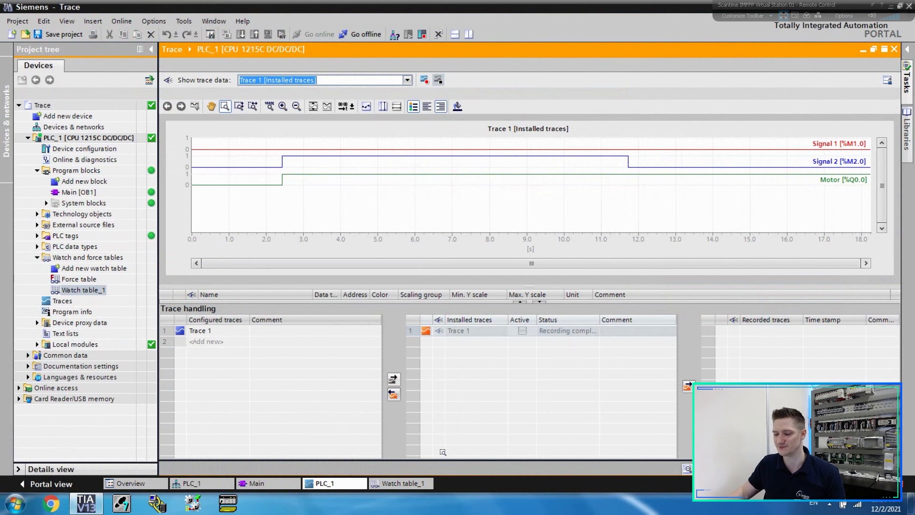
Step: Reopen Watch table_1 and clear the modify values of Signal 2 and Reset
{"action": "left_click", "coordinate": [402, 485]}
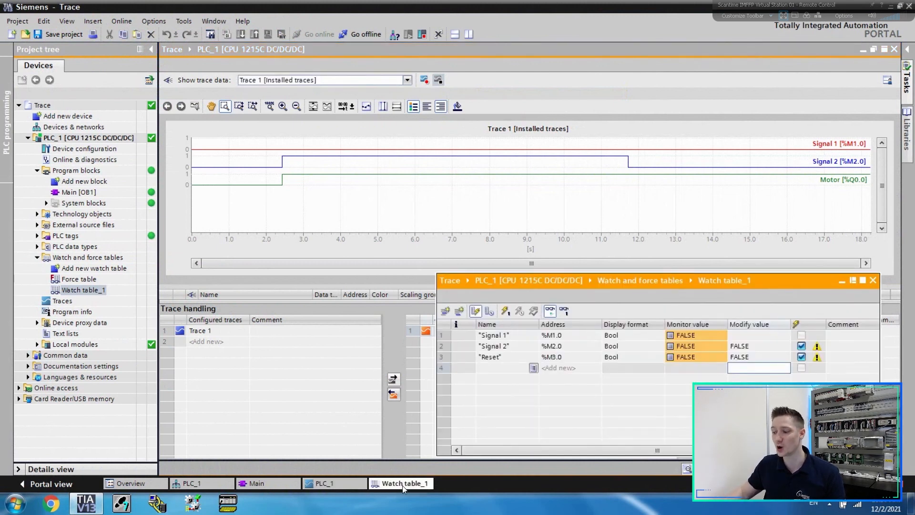
{"action": "left_click", "coordinate": [745, 346]}
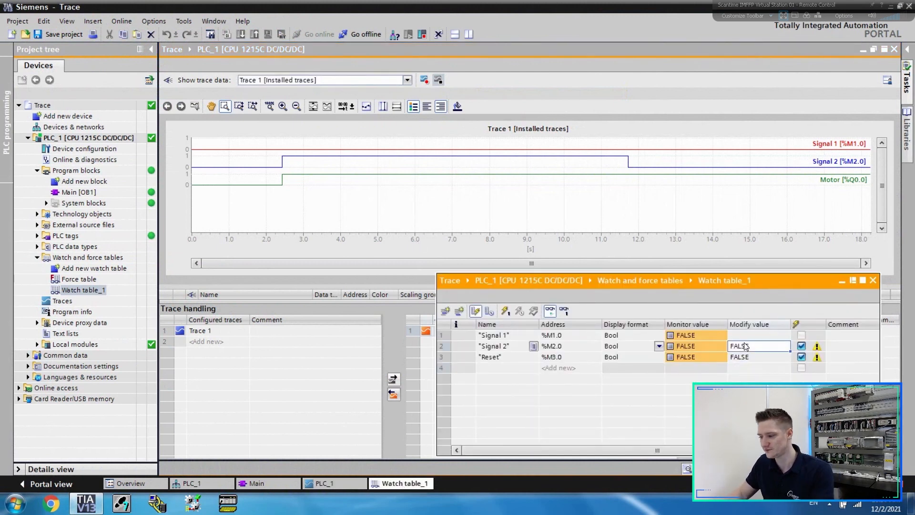
{"action": "key", "text": "Delete"}
{"action": "left_click", "coordinate": [746, 360]}
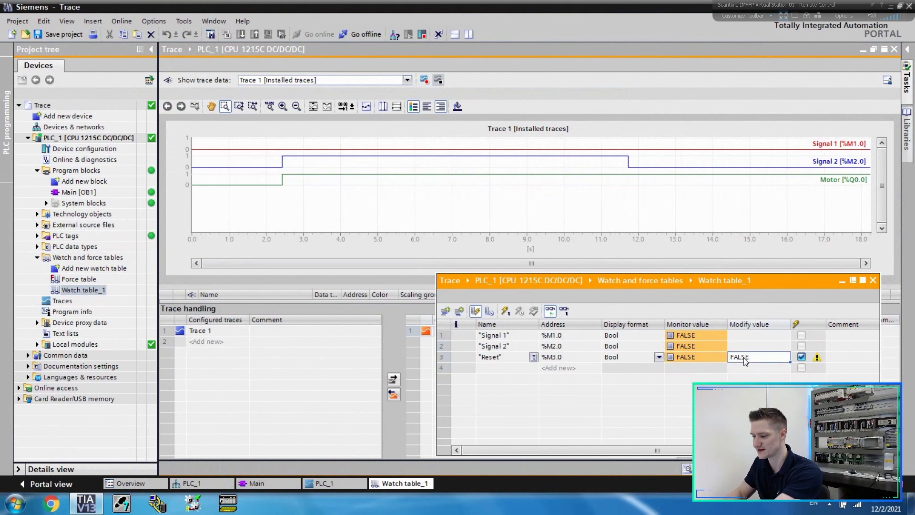
{"action": "key", "text": "Delete"}
Step: Set the modify value of Signal 1 to TRUE in the watch table
{"action": "left_click", "coordinate": [753, 338]}
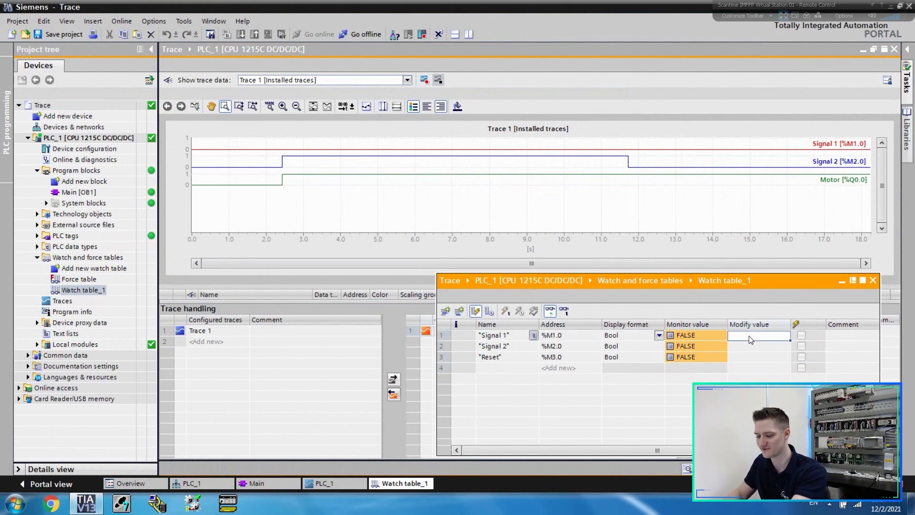
{"action": "type", "text": "TRUE"}
{"action": "key", "text": "Return"}
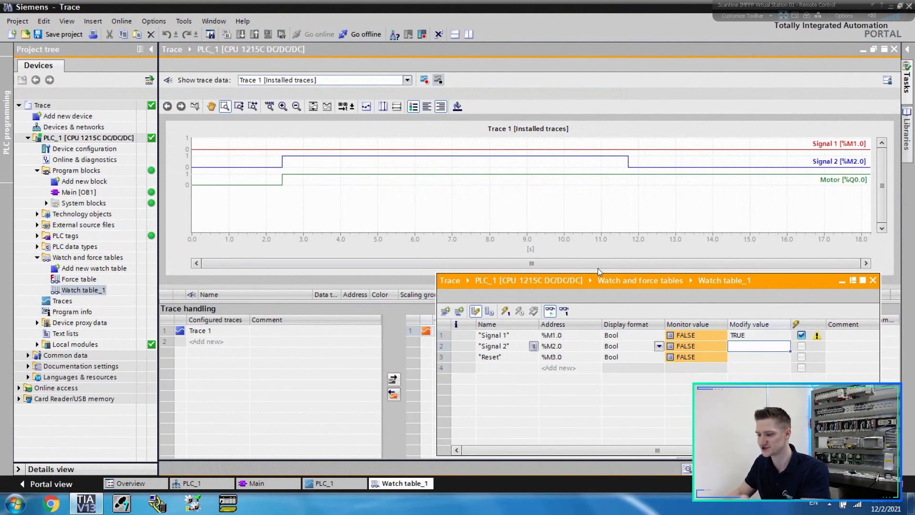
Step: Activate the recording of the installed Trace 1 and write the modify value of Signal 1 to the PLC once
{"action": "left_click", "coordinate": [426, 81]}
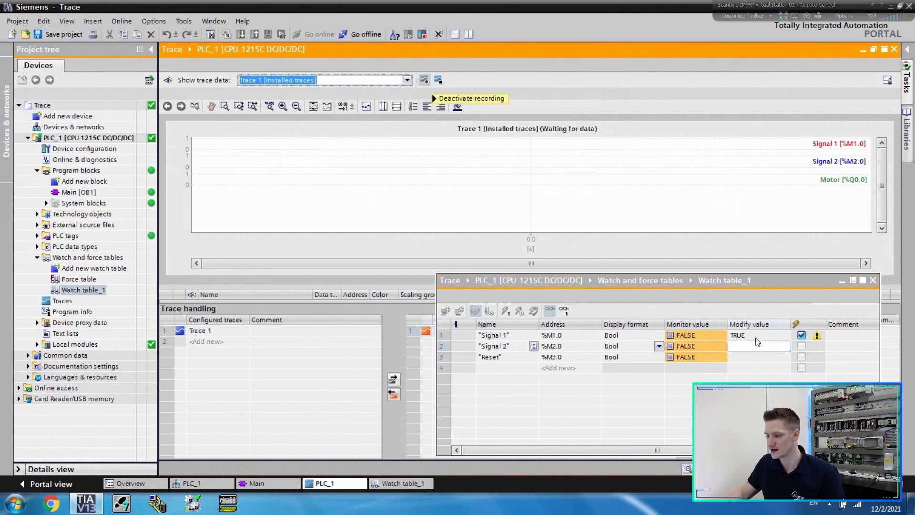
{"action": "left_click", "coordinate": [506, 314]}
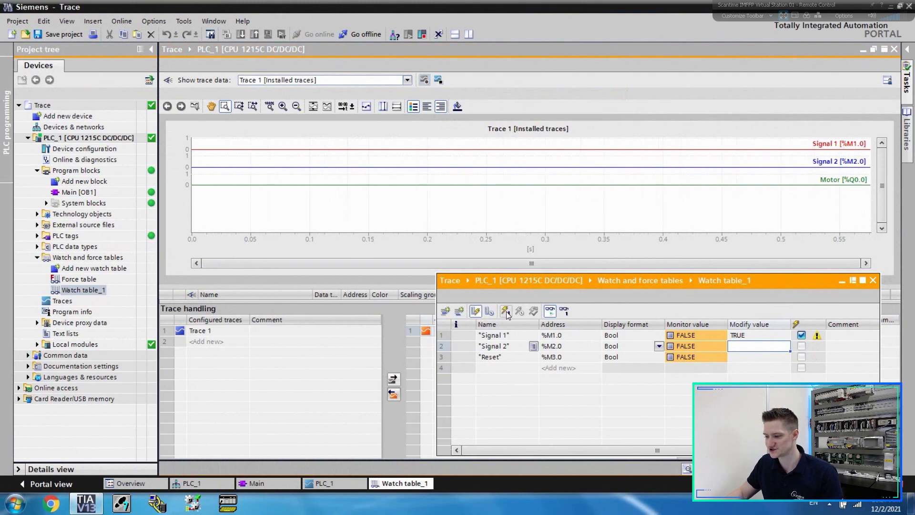
{"action": "left_click", "coordinate": [506, 314]}
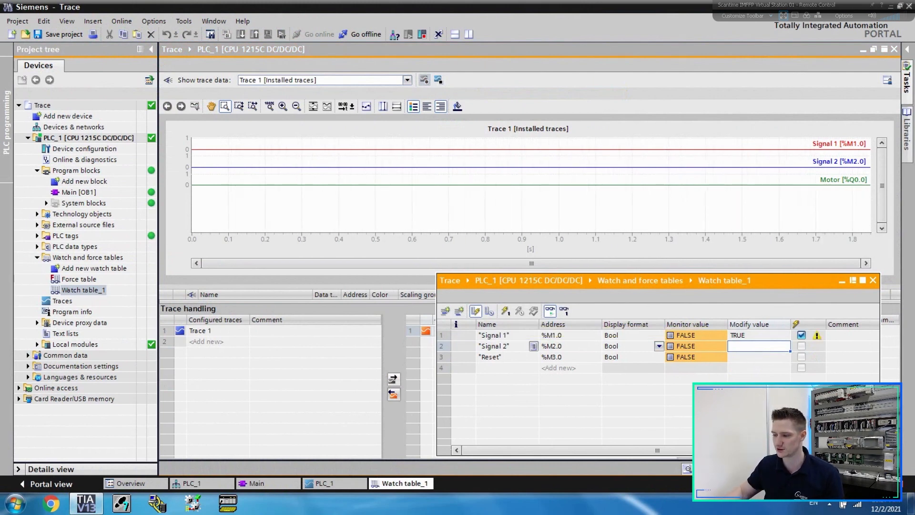
Step: Set the modify value of Reset to 1 and write it to the PLC together with Signal 1
{"action": "left_click", "coordinate": [740, 356]}
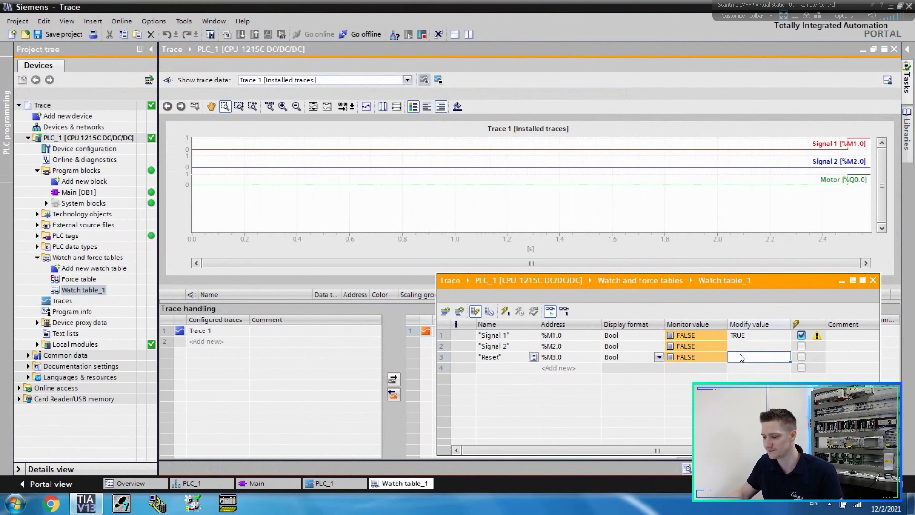
{"action": "type", "text": "1"}
{"action": "left_click", "coordinate": [504, 311]}
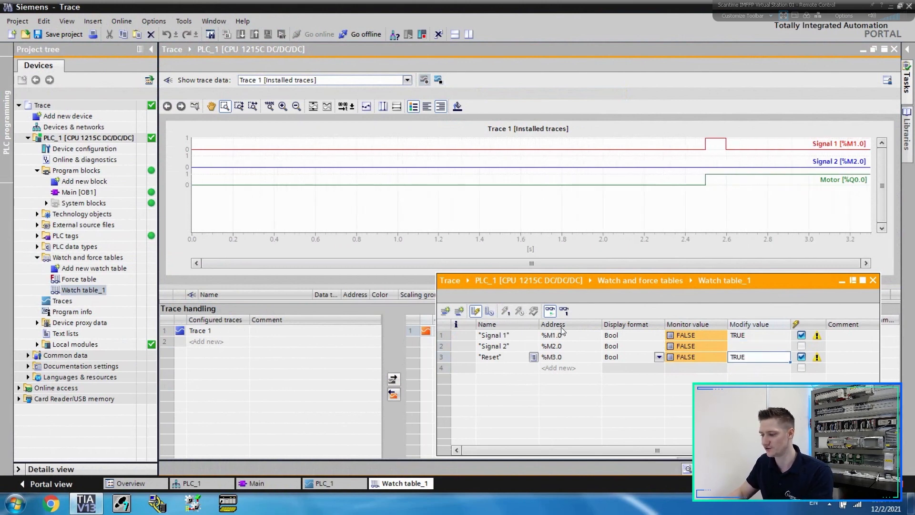
Step: Set the modify value of Reset to 0, write it to the PLC and minimize the watch table
{"action": "type", "text": "0"}
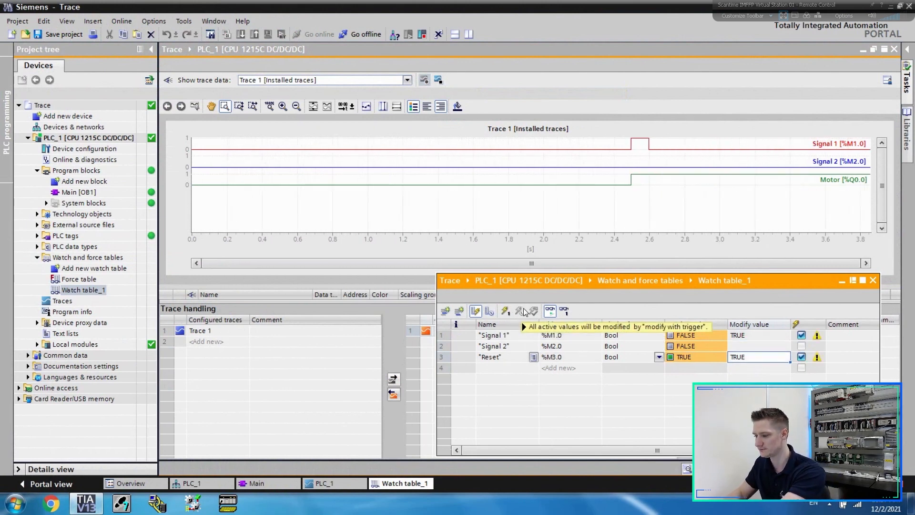
{"action": "left_click", "coordinate": [504, 312]}
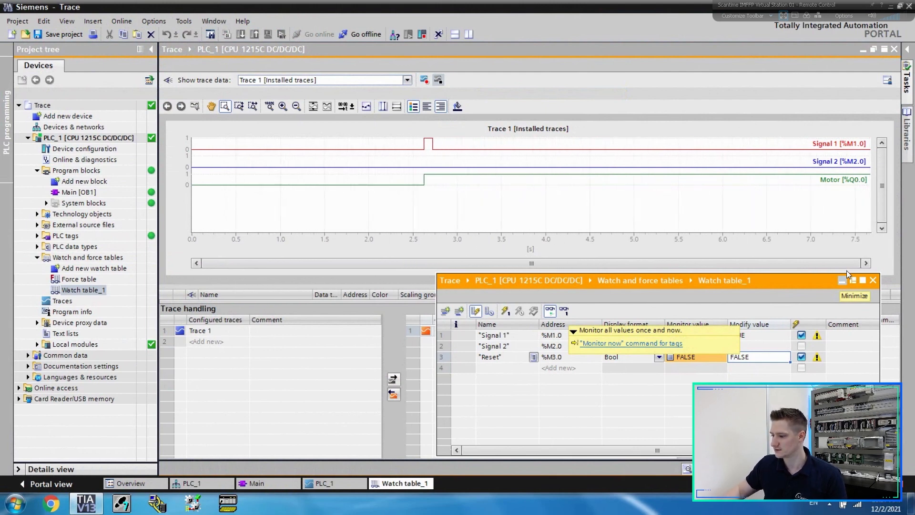
{"action": "left_click", "coordinate": [842, 281]}
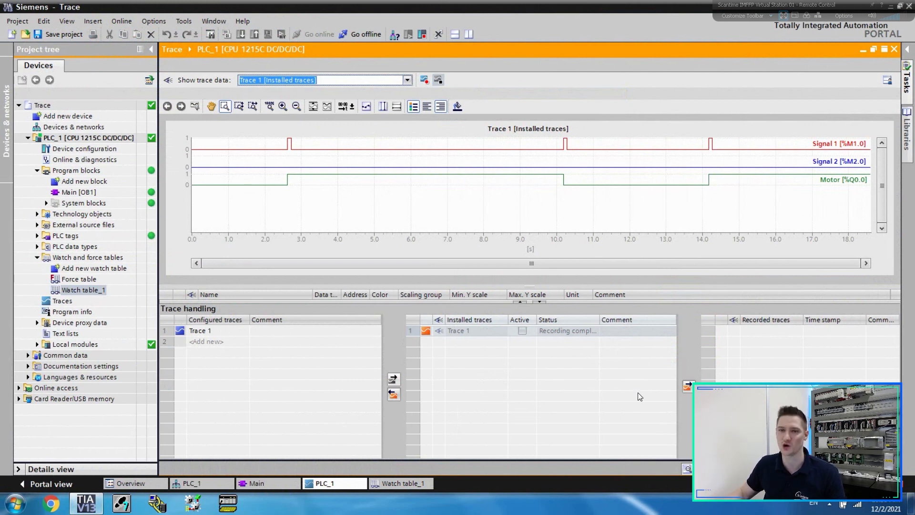
Step: Reopen Watch table_1 and set the modify value of Signal 1 to 0
{"action": "left_click", "coordinate": [398, 483]}
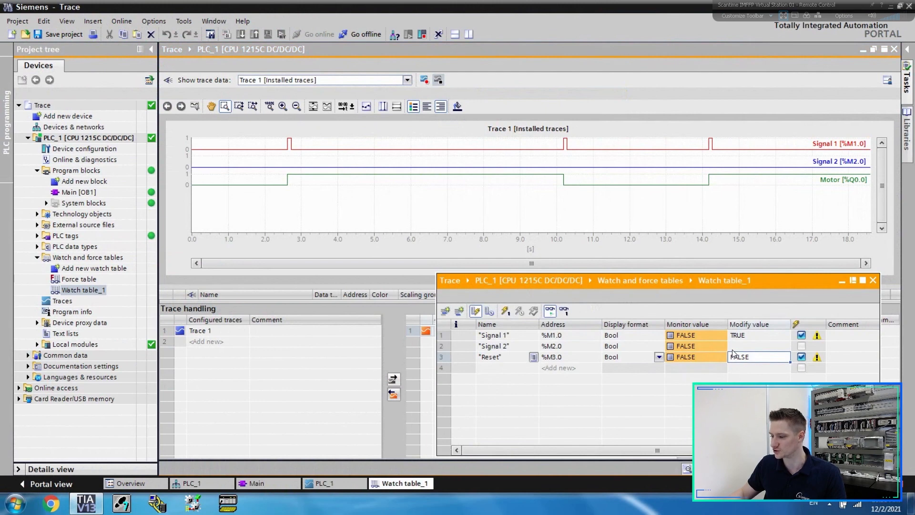
{"action": "left_click", "coordinate": [747, 337]}
{"action": "type", "text": "0"}
{"action": "key", "text": "Return"}
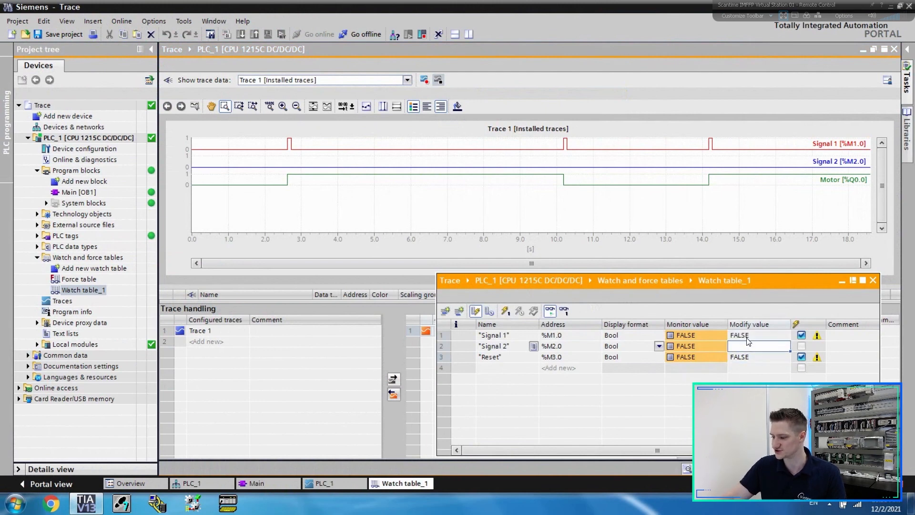
Step: Set the modify value of Reset to 1 and write the selected modify values to the PLC once
{"action": "left_click", "coordinate": [746, 357]}
{"action": "type", "text": "1"}
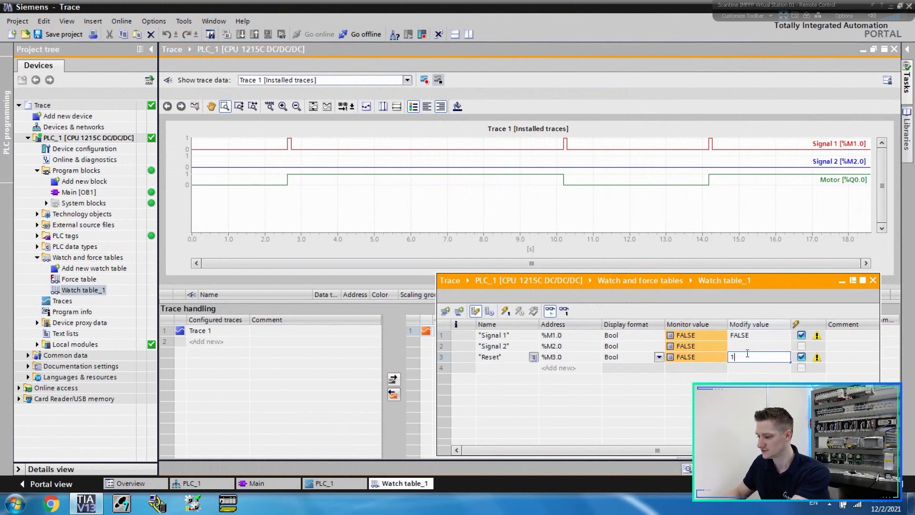
{"action": "key", "text": "Return"}
{"action": "left_click", "coordinate": [506, 312]}
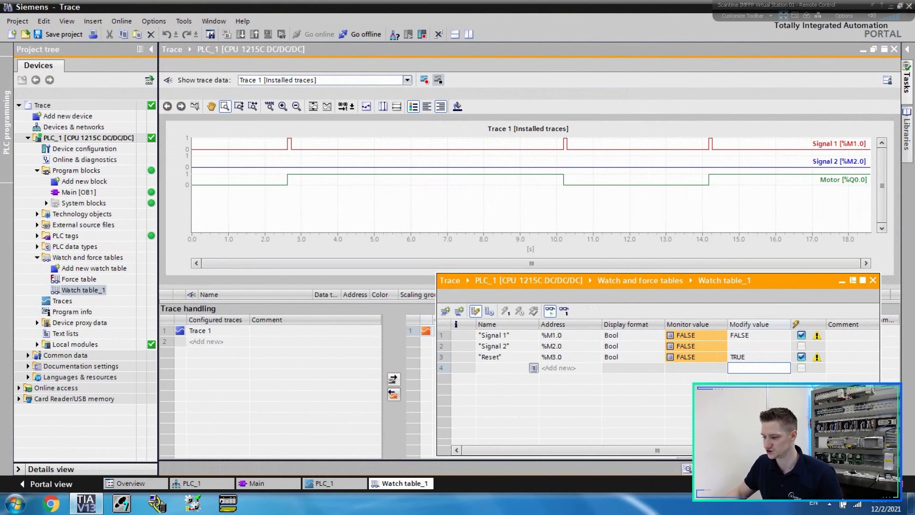
{"action": "left_click", "coordinate": [752, 357]}
{"action": "type", "text": "0"}
{"action": "key", "text": "Return"}
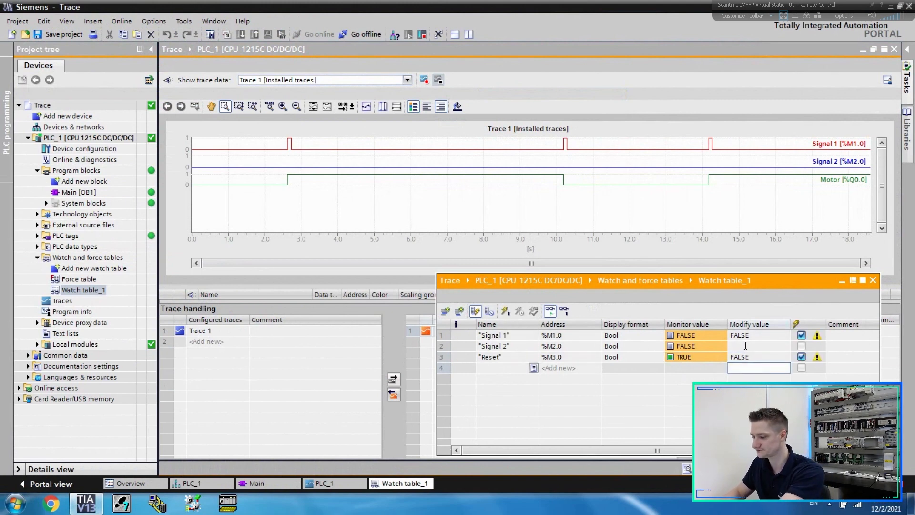
Step: Clear the modify values of Signal 1 and Reset in the watch table
{"action": "left_click", "coordinate": [748, 337]}
{"action": "key", "text": "Delete"}
{"action": "left_click", "coordinate": [748, 359]}
{"action": "key", "text": "Delete"}
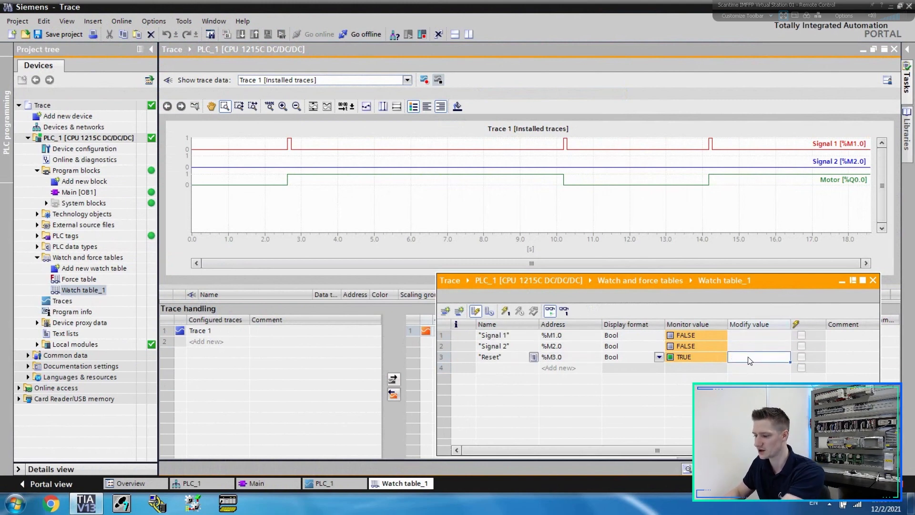
Step: Write 0 to the Reset tag in the PLC and clear its modify value in the watch table
{"action": "type", "text": "0"}
{"action": "key", "text": "Return"}
{"action": "left_click", "coordinate": [506, 311]}
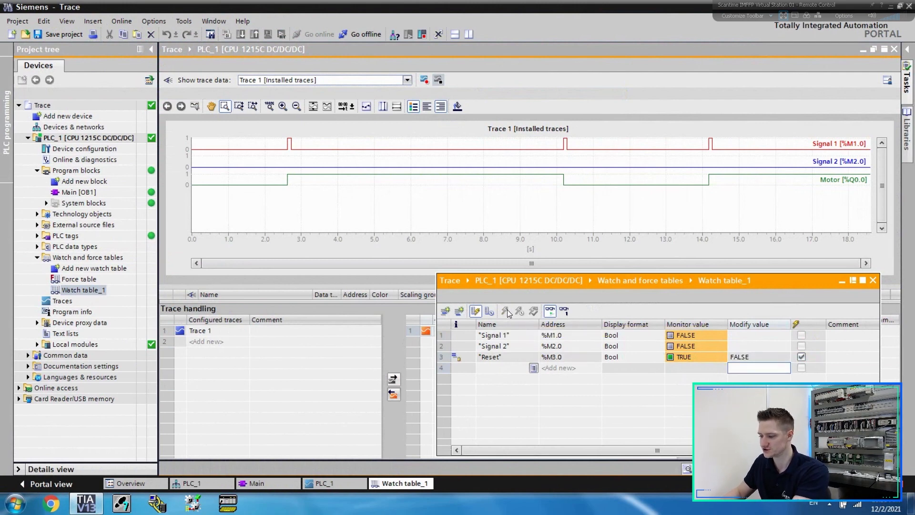
{"action": "left_click", "coordinate": [750, 355]}
{"action": "key", "text": "Delete"}
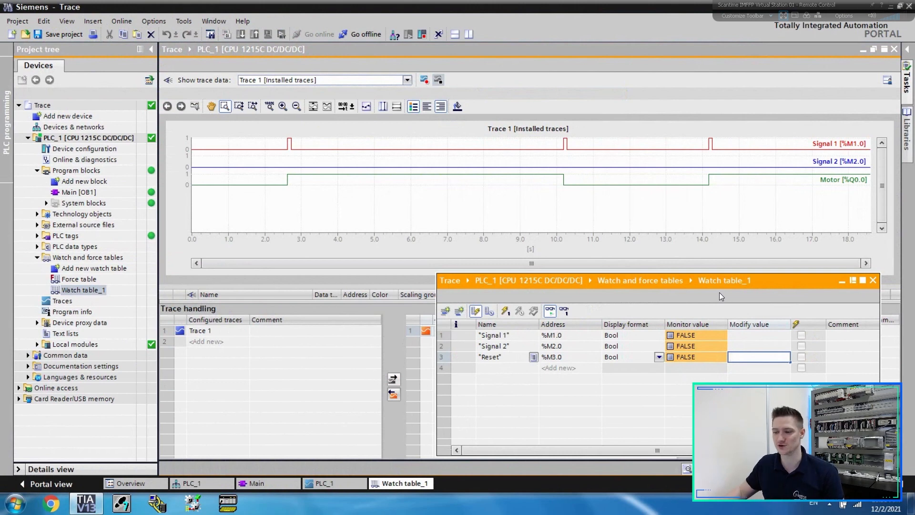
Step: Open Main [OB1] and set the preset time of the TON timer in Network 2 to T#10ms
{"action": "left_click", "coordinate": [67, 195]}
{"action": "double_click", "coordinate": [68, 196]}
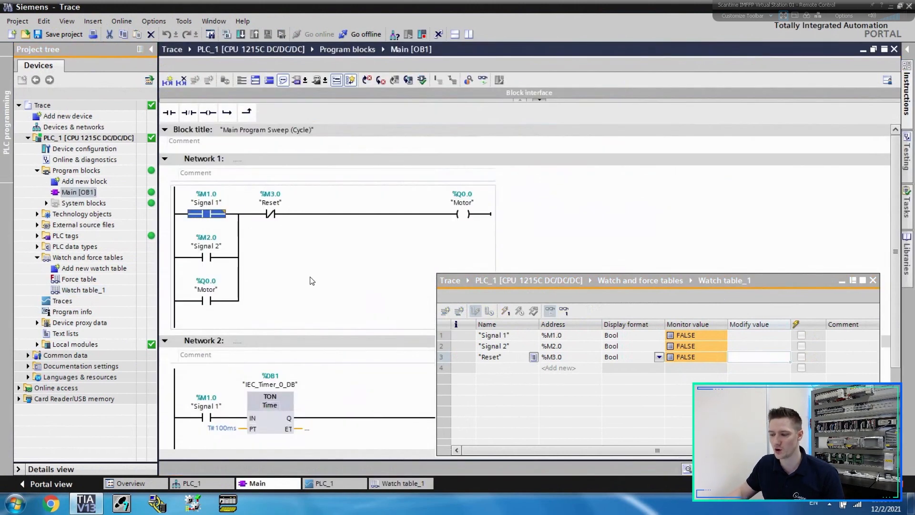
{"action": "double_click", "coordinate": [220, 429]}
{"action": "left_click", "coordinate": [191, 427]}
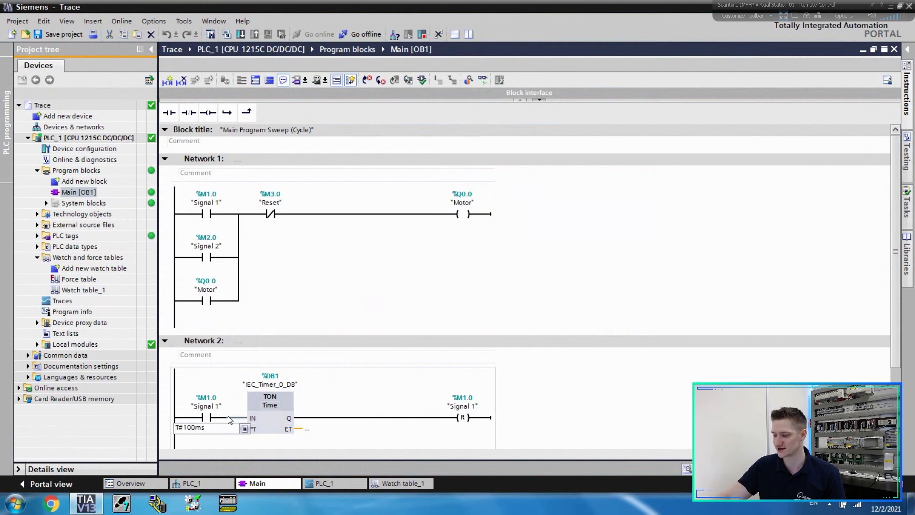
{"action": "key", "text": "Tab"}
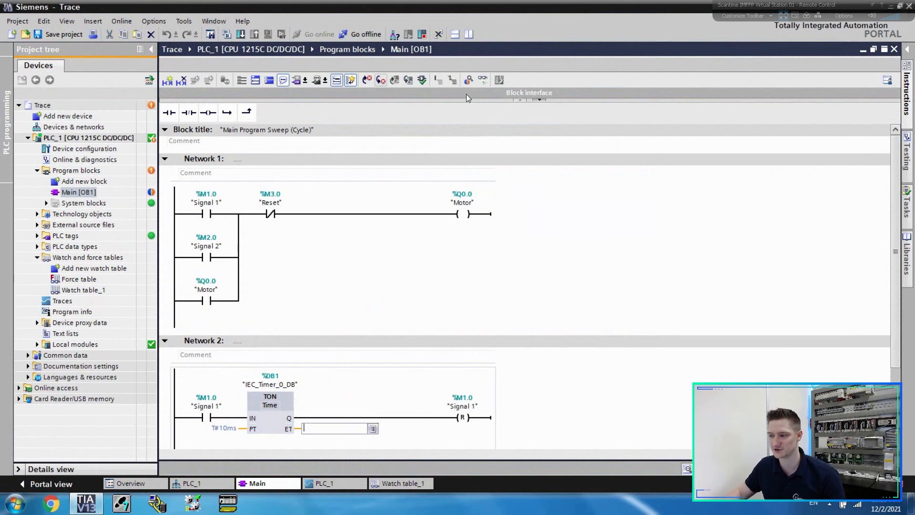
Step: Download the changed program to PLC_1 and collapse the load messages
{"action": "left_click", "coordinate": [241, 35]}
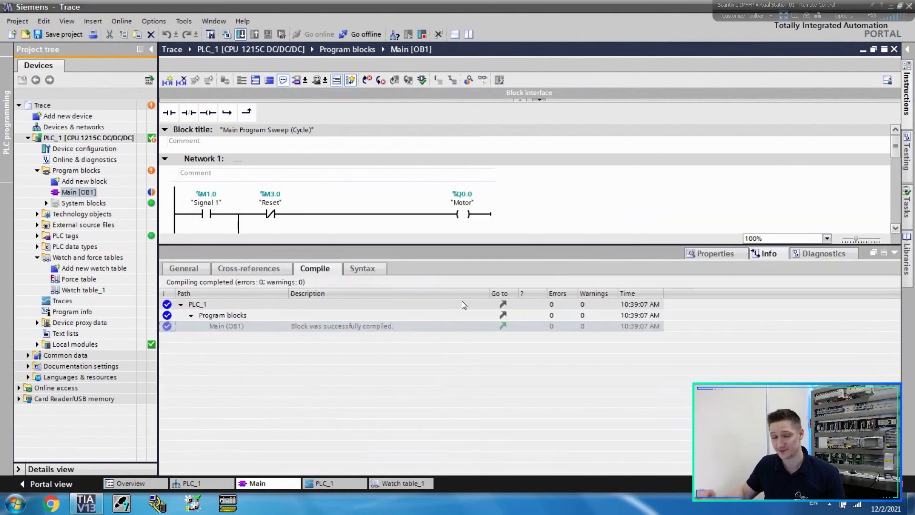
{"action": "left_click", "coordinate": [533, 365]}
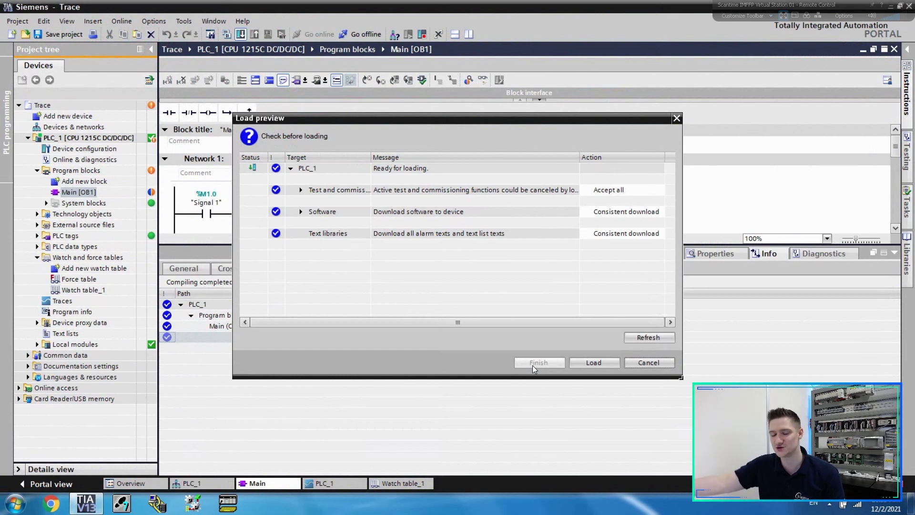
{"action": "left_click", "coordinate": [606, 362]}
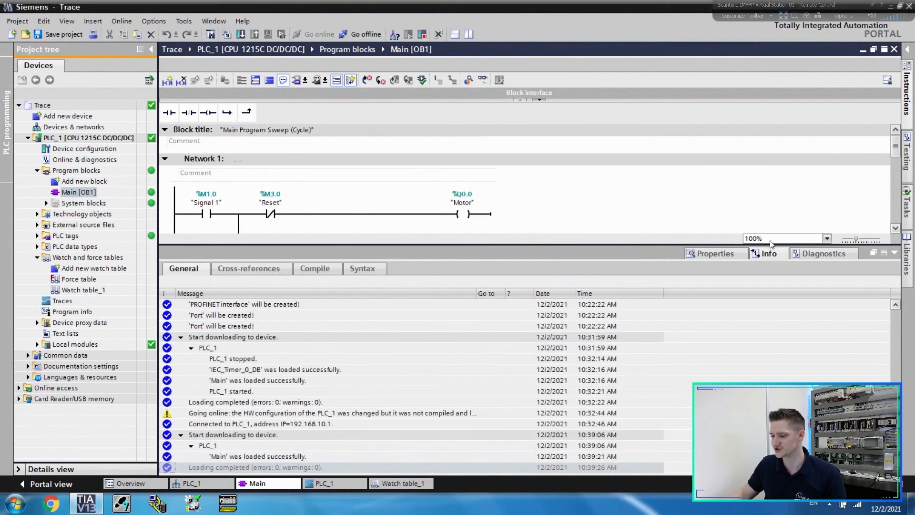
{"action": "left_click", "coordinate": [894, 253]}
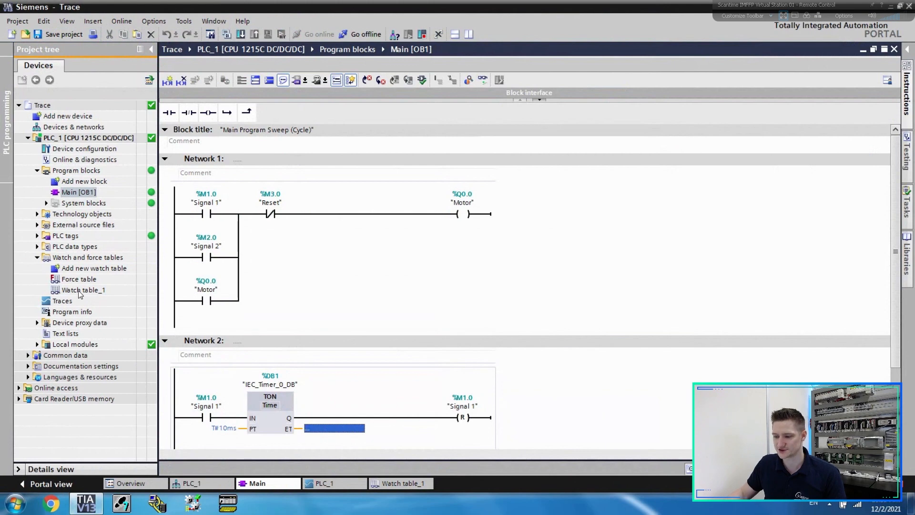
Step: Bring up the Trace 1 chart with Watch table_1 over it and set Signal 1's modify value to TRUE
{"action": "left_click", "coordinate": [339, 482]}
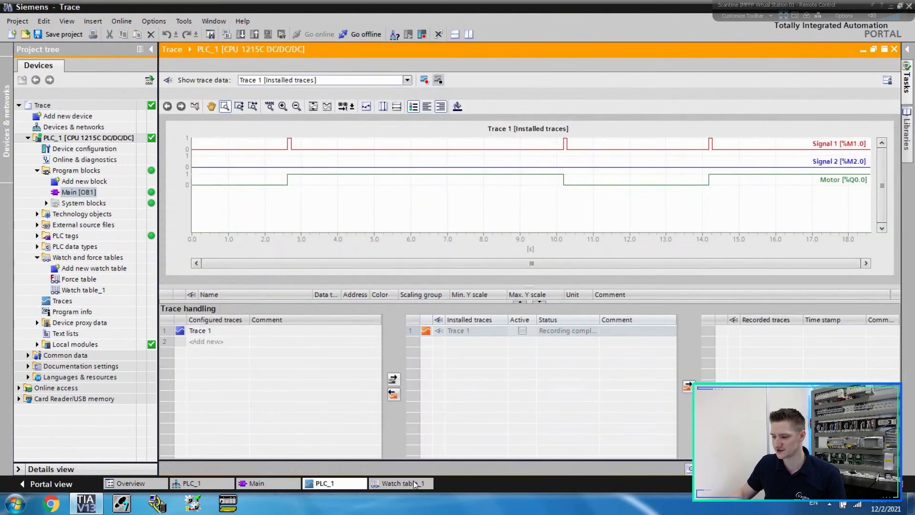
{"action": "left_click", "coordinate": [413, 482]}
{"action": "left_click", "coordinate": [747, 335]}
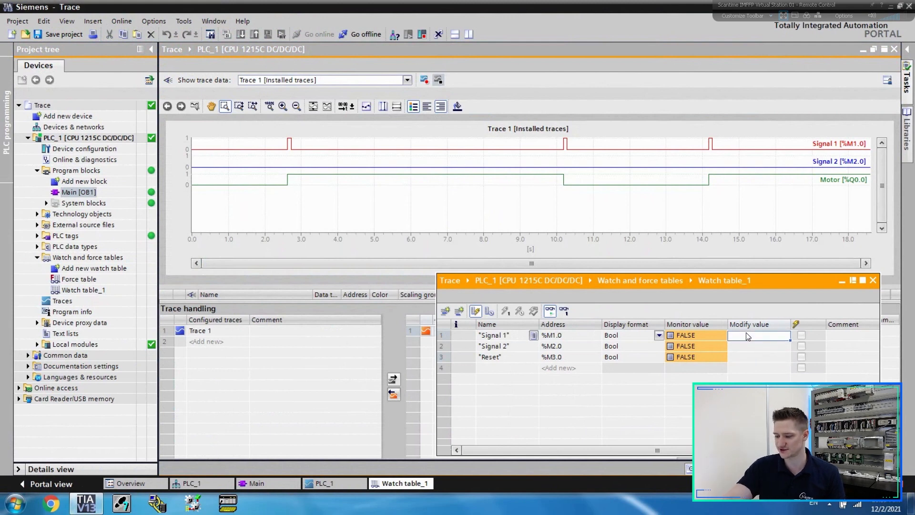
{"action": "type", "text": "TRUE"}
{"action": "key", "text": "Return"}
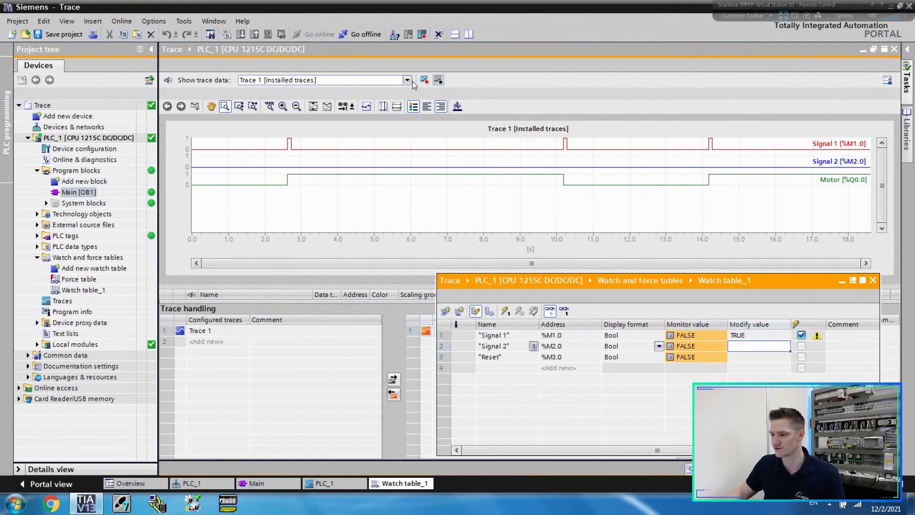
Step: Activate recording of the installed Trace 1 and write the prepared modify value to Signal 1 in the PLC
{"action": "left_click", "coordinate": [423, 80]}
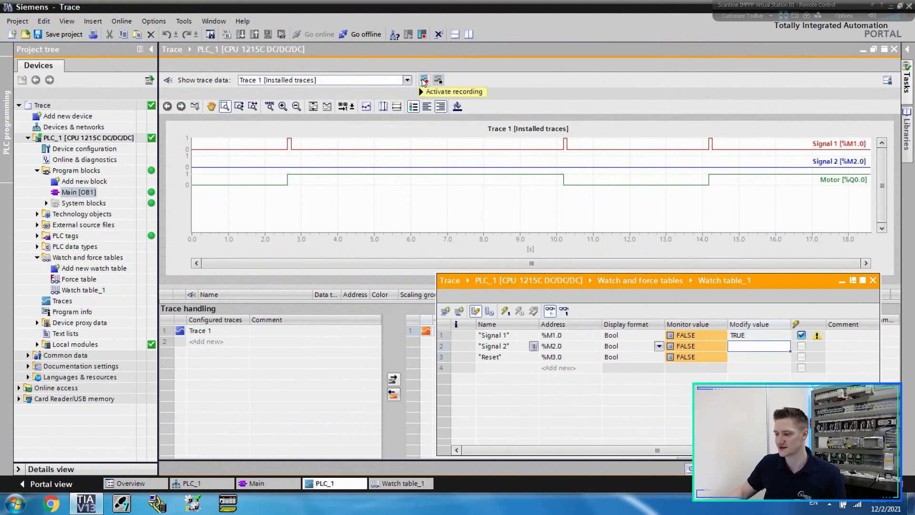
{"action": "left_click", "coordinate": [673, 290]}
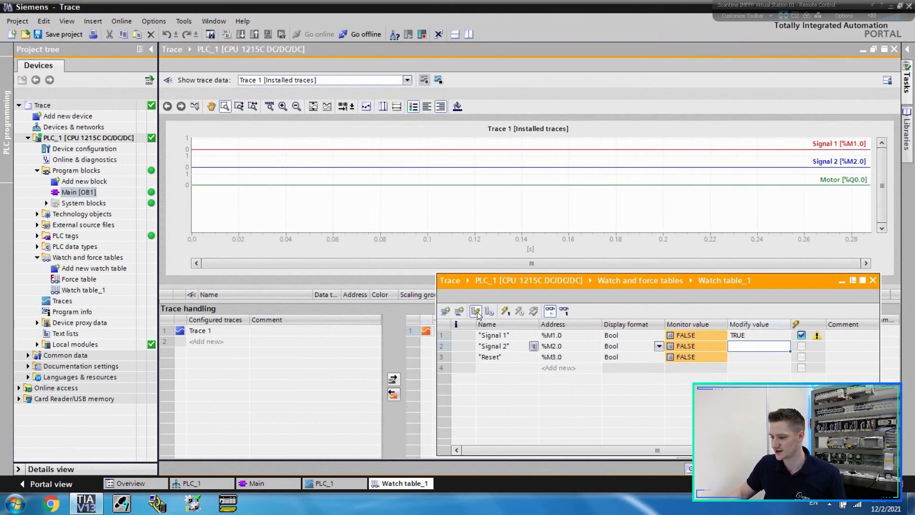
{"action": "left_click", "coordinate": [507, 311]}
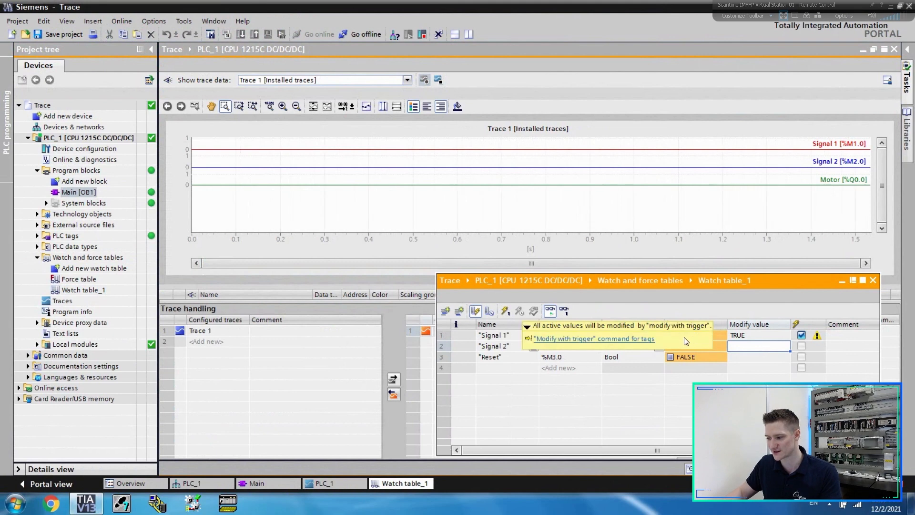
Step: Clear Signal 1's modify value and write TRUE to the Reset tag in the PLC from the watch table
{"action": "left_click", "coordinate": [748, 336]}
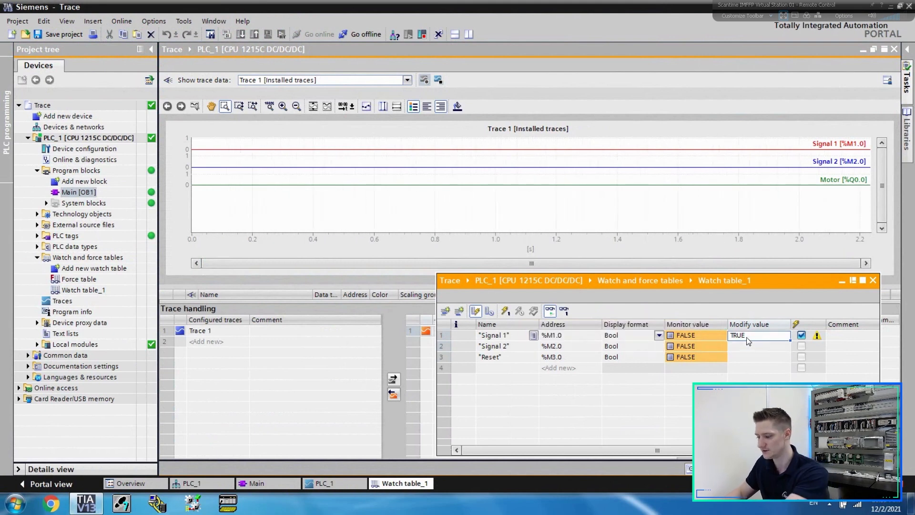
{"action": "key", "text": "BackSpace"}
{"action": "left_click", "coordinate": [753, 358]}
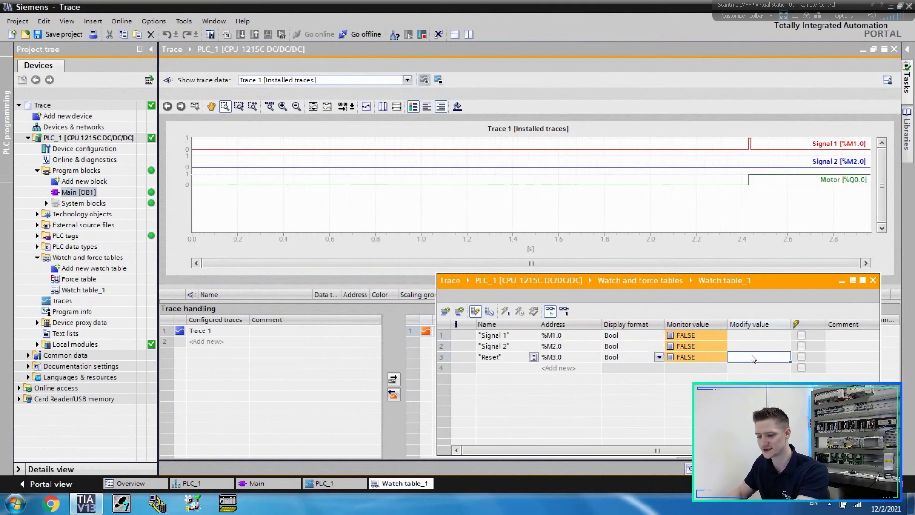
{"action": "type", "text": "TRUE"}
{"action": "key", "text": "Return"}
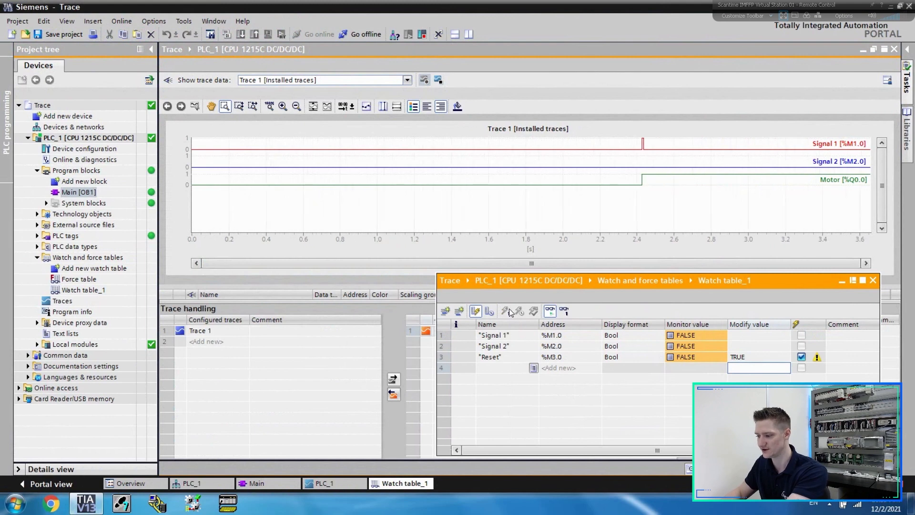
{"action": "left_click", "coordinate": [507, 311]}
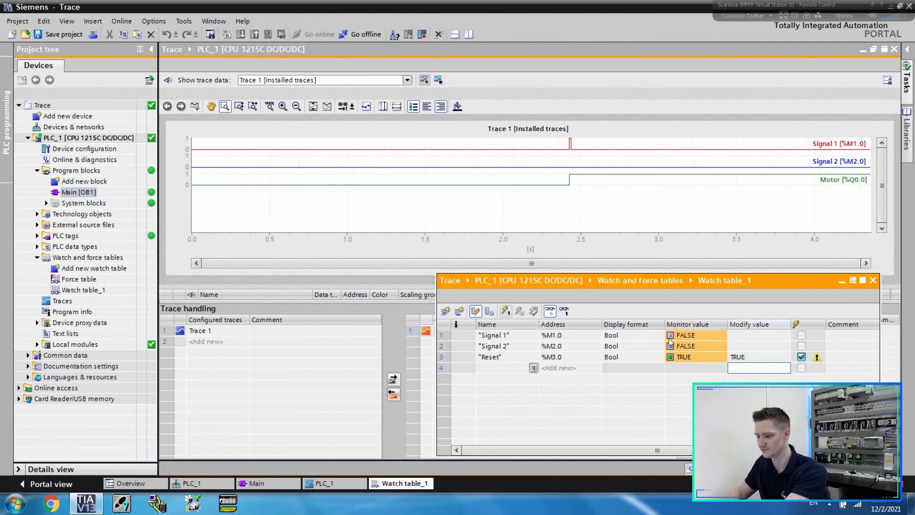
Step: Write FALSE to the Reset tag in the PLC and clear its modify value in the watch table
{"action": "left_click", "coordinate": [742, 359]}
{"action": "type", "text": "FALSE"}
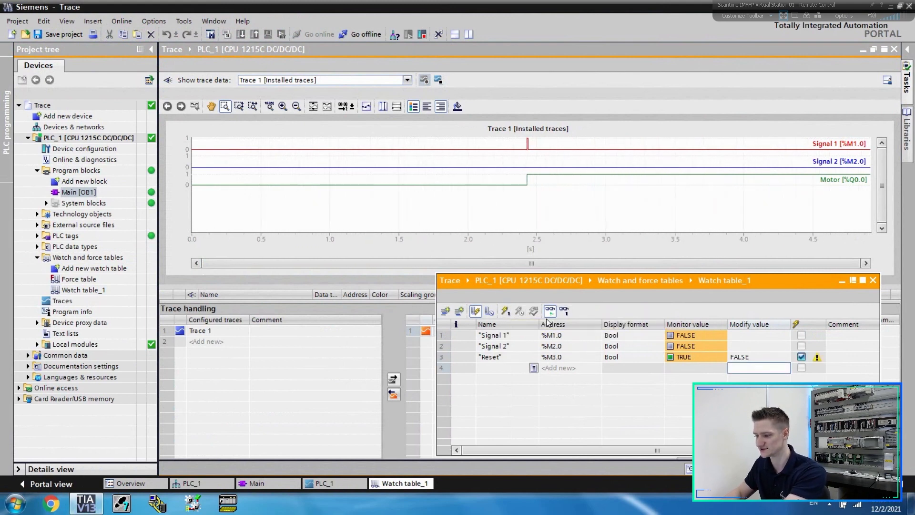
{"action": "key", "text": "Return"}
{"action": "left_click", "coordinate": [771, 357]}
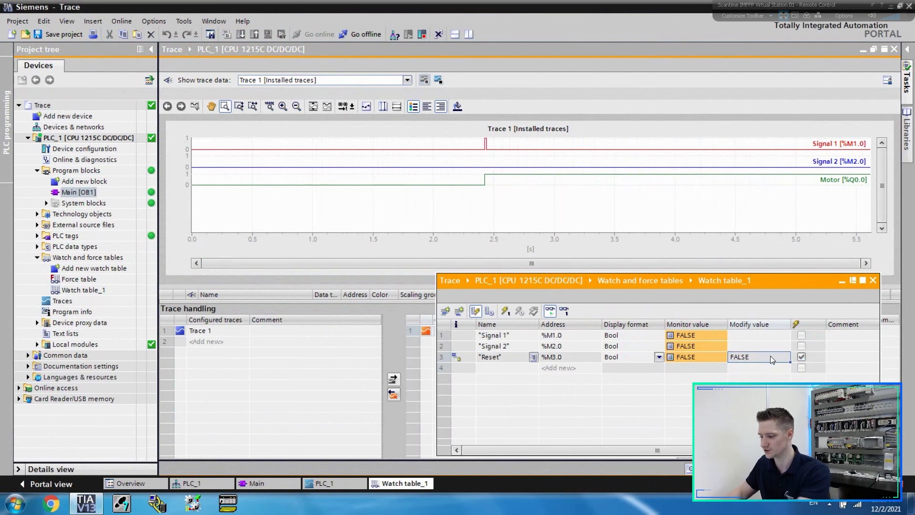
{"action": "key", "text": "Delete"}
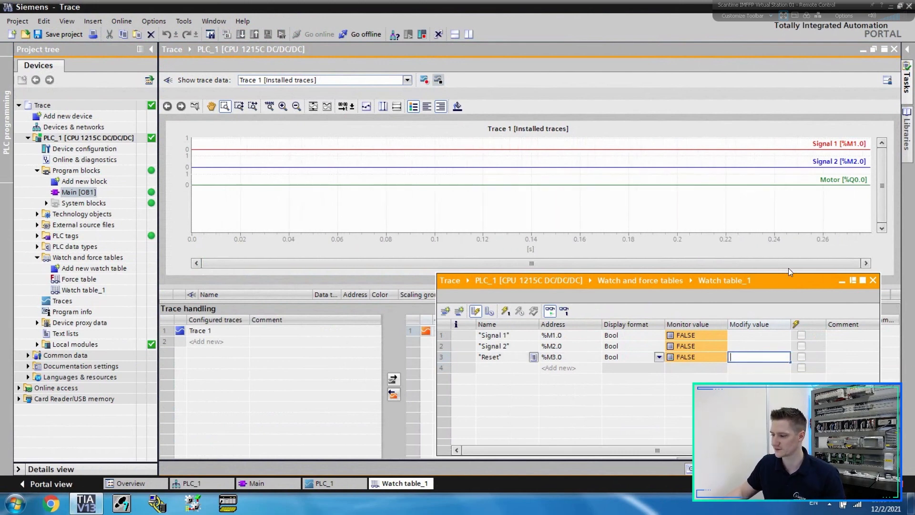
Step: Minimize the watch table and zoom in on the Signal 1 pulse in the trace chart to examine its duration
{"action": "left_click", "coordinate": [842, 280]}
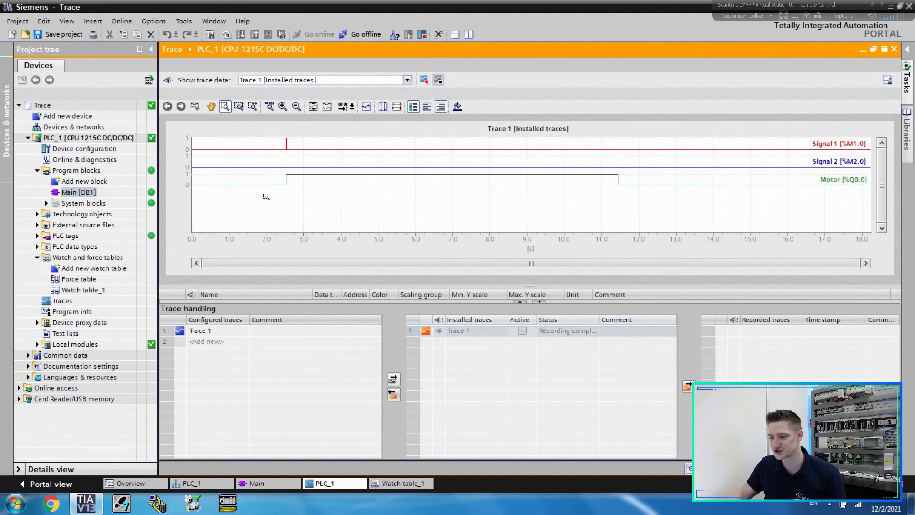
{"action": "left_click_drag", "start_coordinate": [266, 197], "coordinate": [312, 141]}
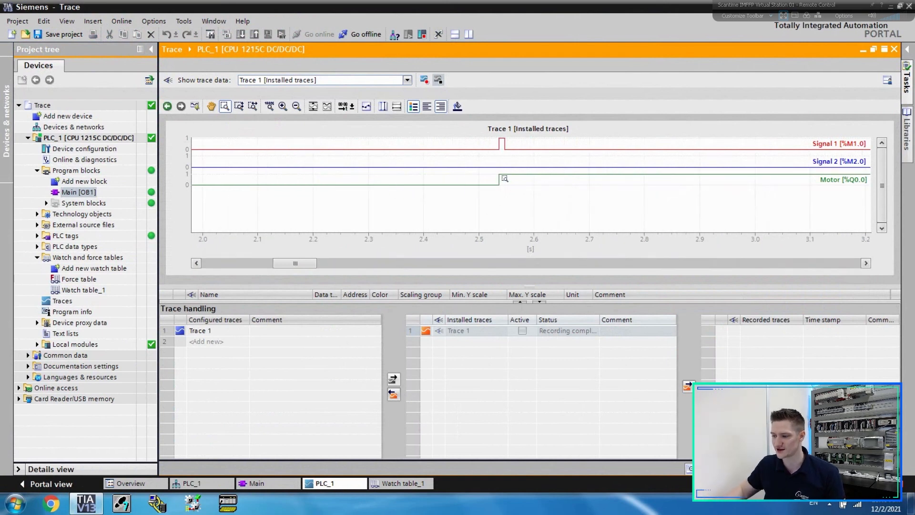
{"action": "left_click_drag", "start_coordinate": [470, 232], "coordinate": [531, 143]}
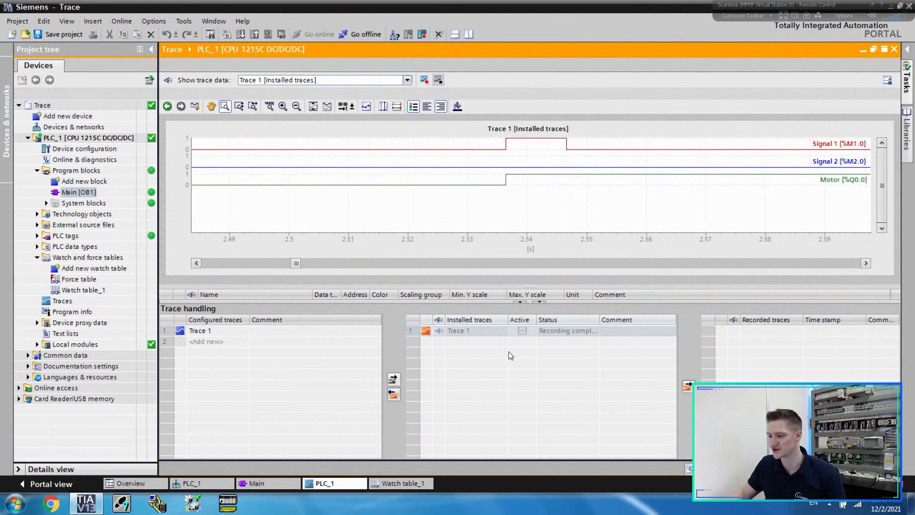
{"action": "left_click_drag", "start_coordinate": [476, 210], "coordinate": [592, 132]}
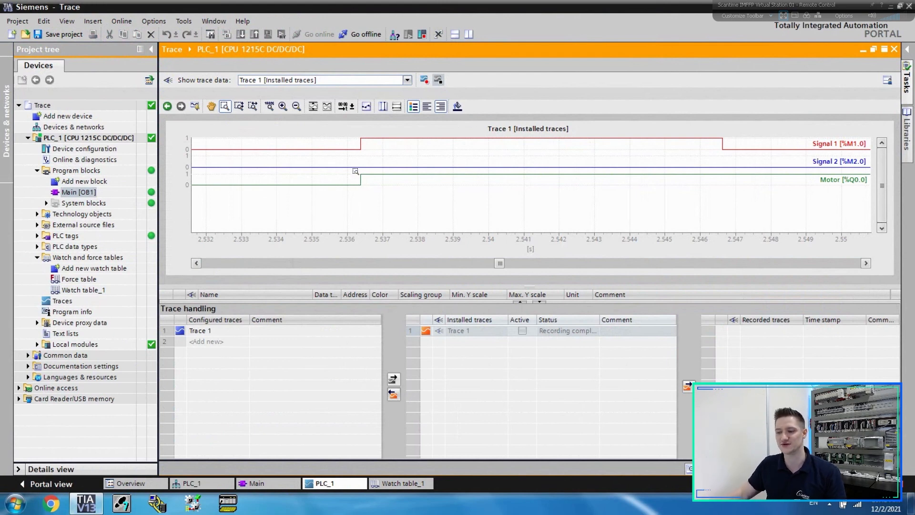
Step: Open Main [OB1] with monitoring on and modify the Signal 1 contact in Network 1 to 1
{"action": "left_click", "coordinate": [78, 194]}
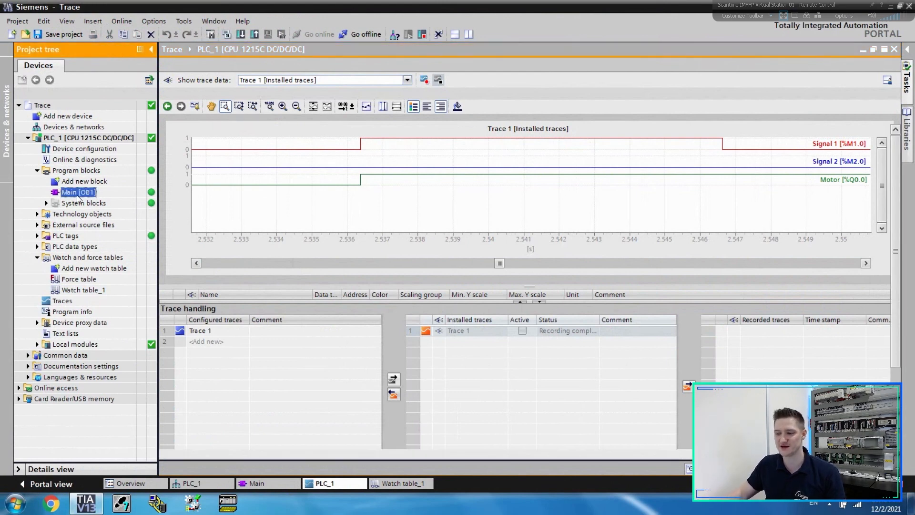
{"action": "double_click", "coordinate": [78, 194]}
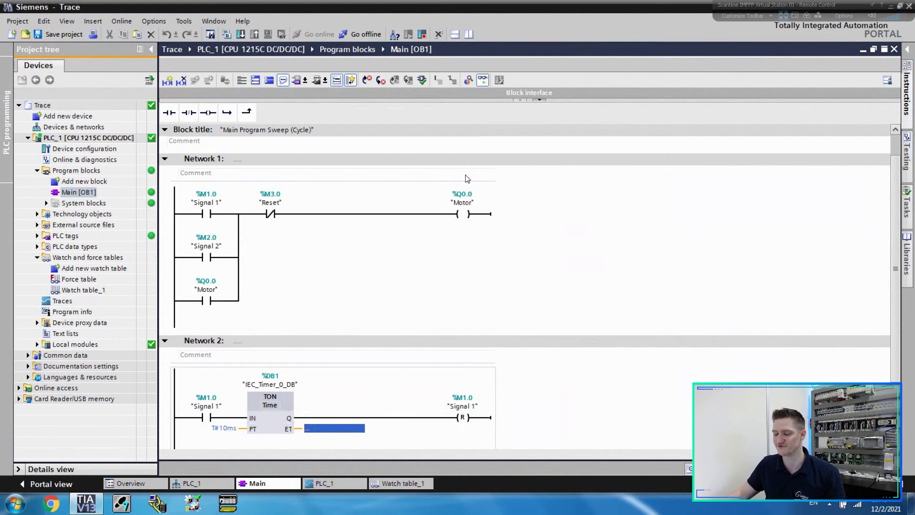
{"action": "right_click", "coordinate": [208, 185]}
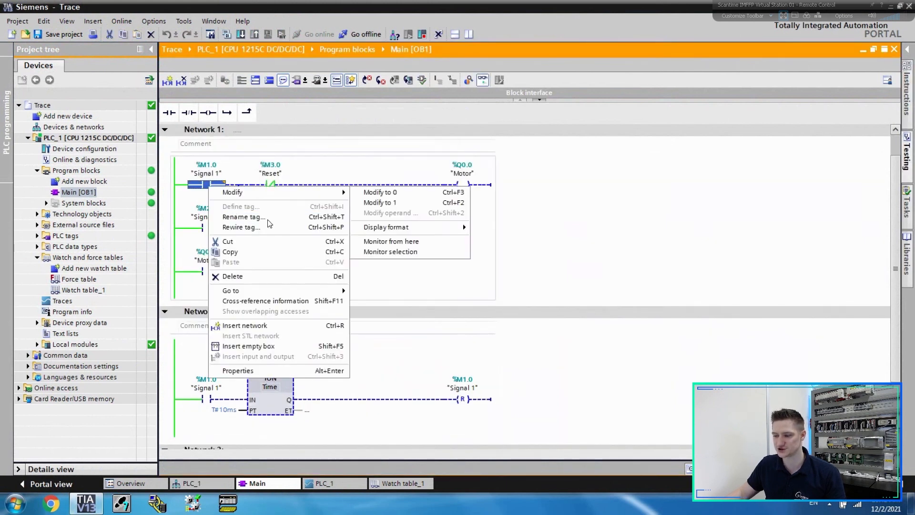
{"action": "left_click", "coordinate": [398, 203]}
{"action": "left_click", "coordinate": [510, 207]}
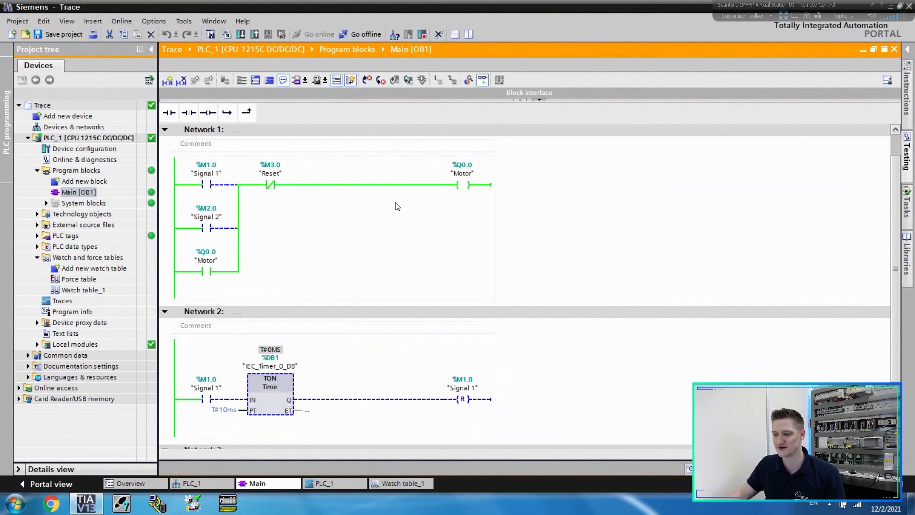
{"action": "left_click", "coordinate": [210, 187]}
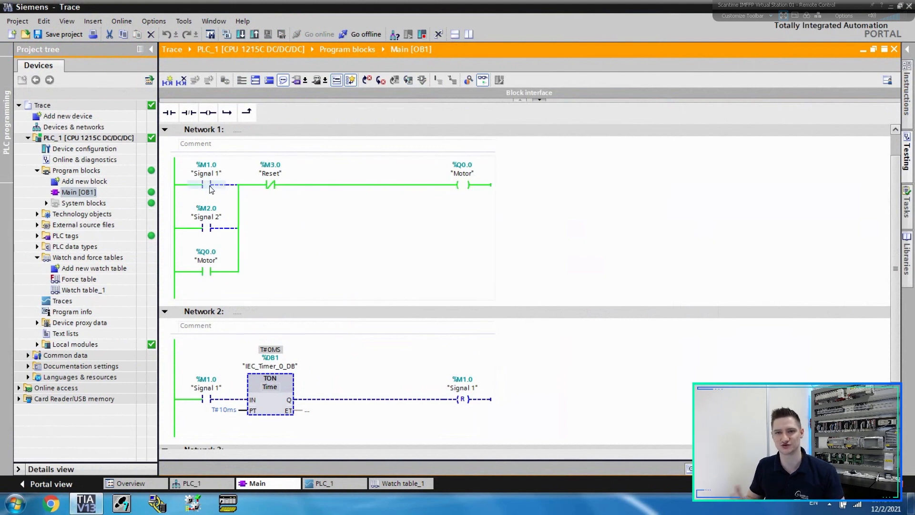